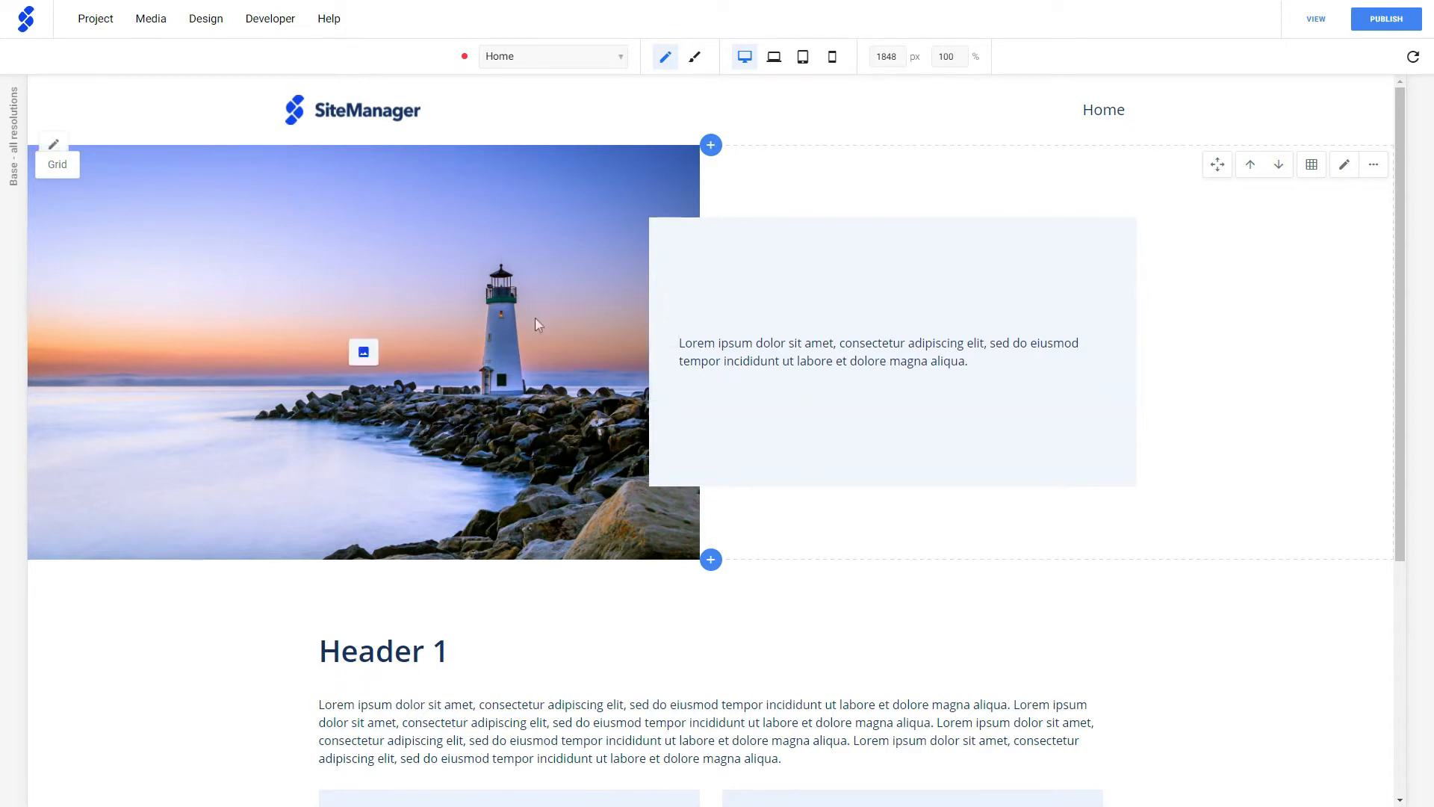
- Switch to the design view and open the global Stylesheet to review its colors, fonts and header styles
{"action": "left_click", "coordinate": [694, 60]}
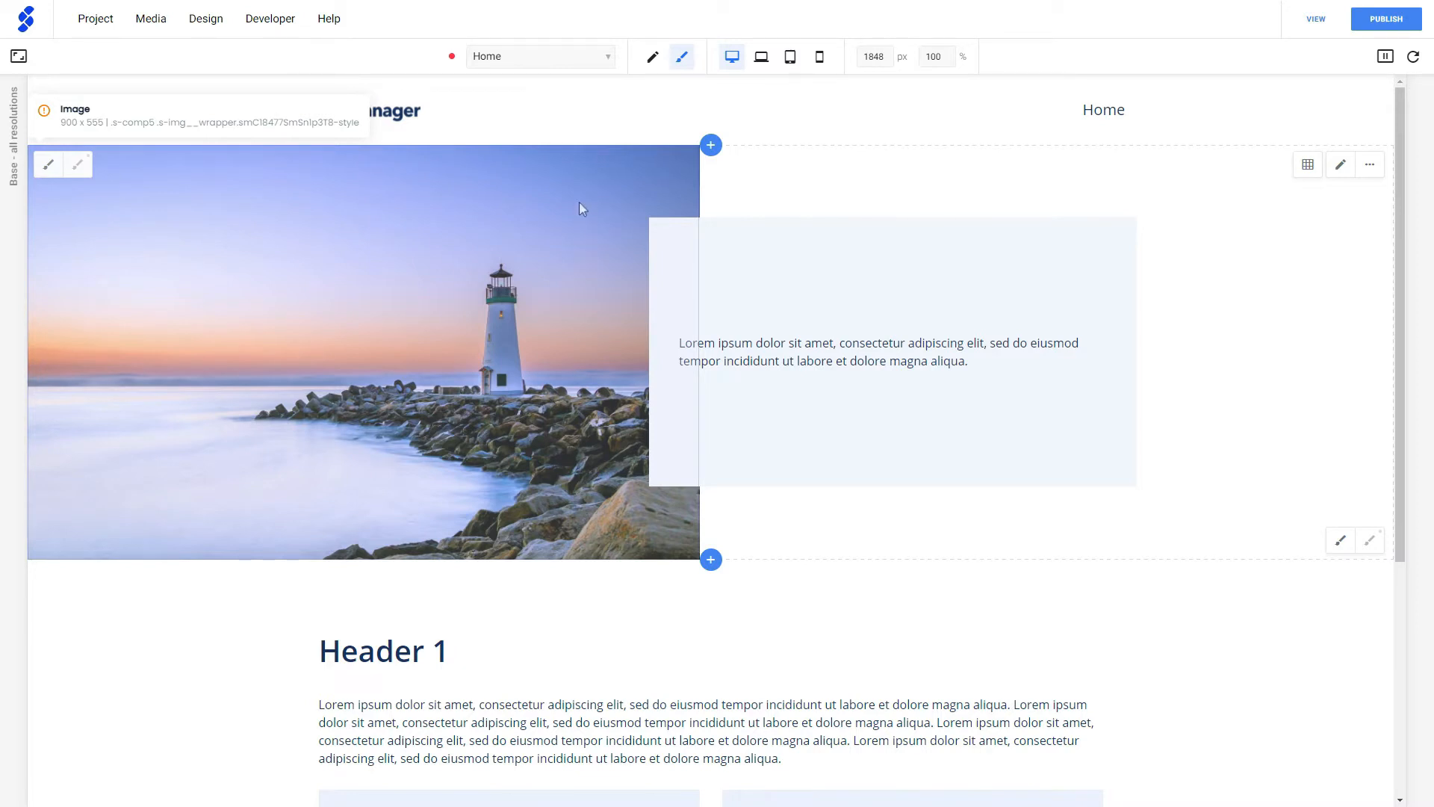
{"action": "left_click", "coordinate": [551, 60]}
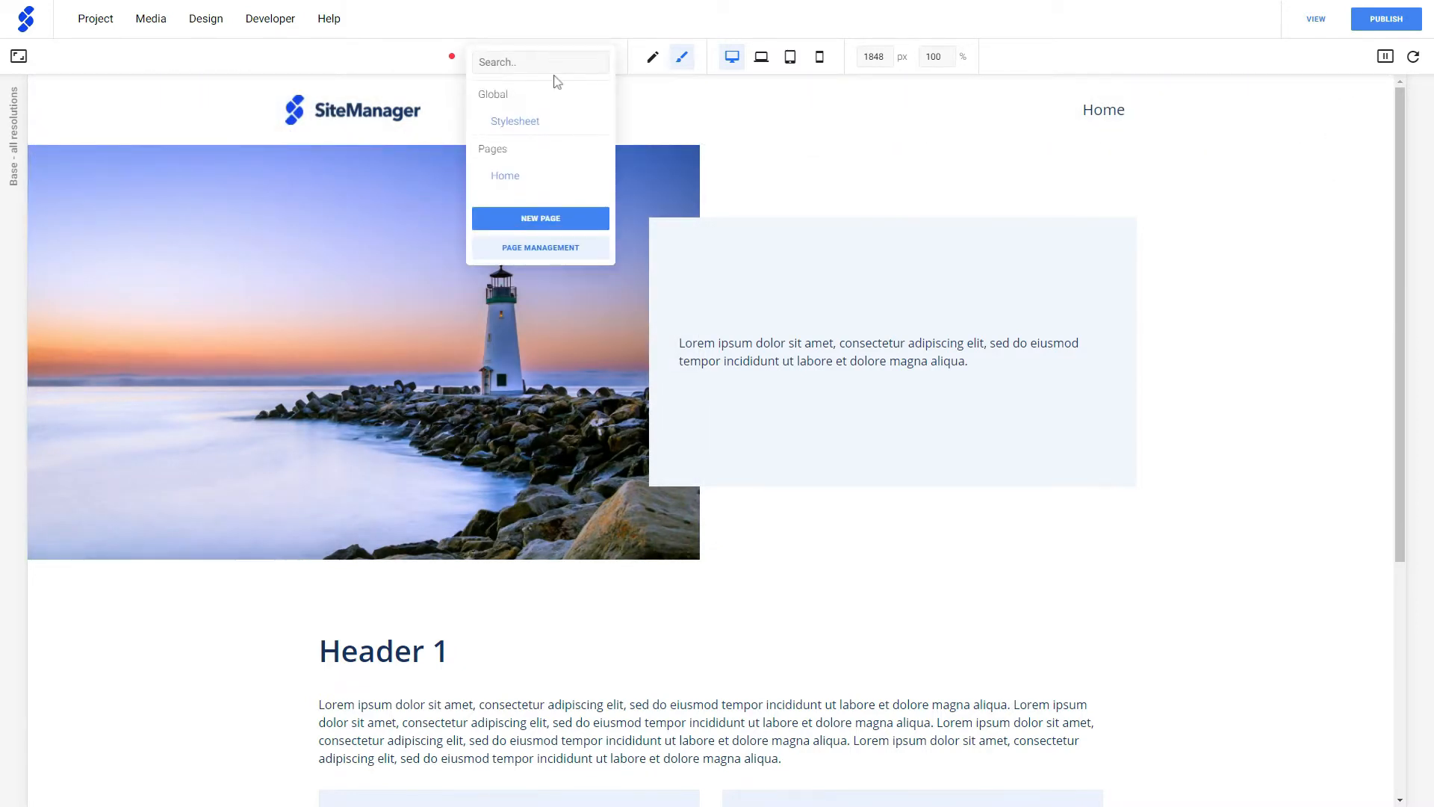
{"action": "left_click", "coordinate": [531, 121]}
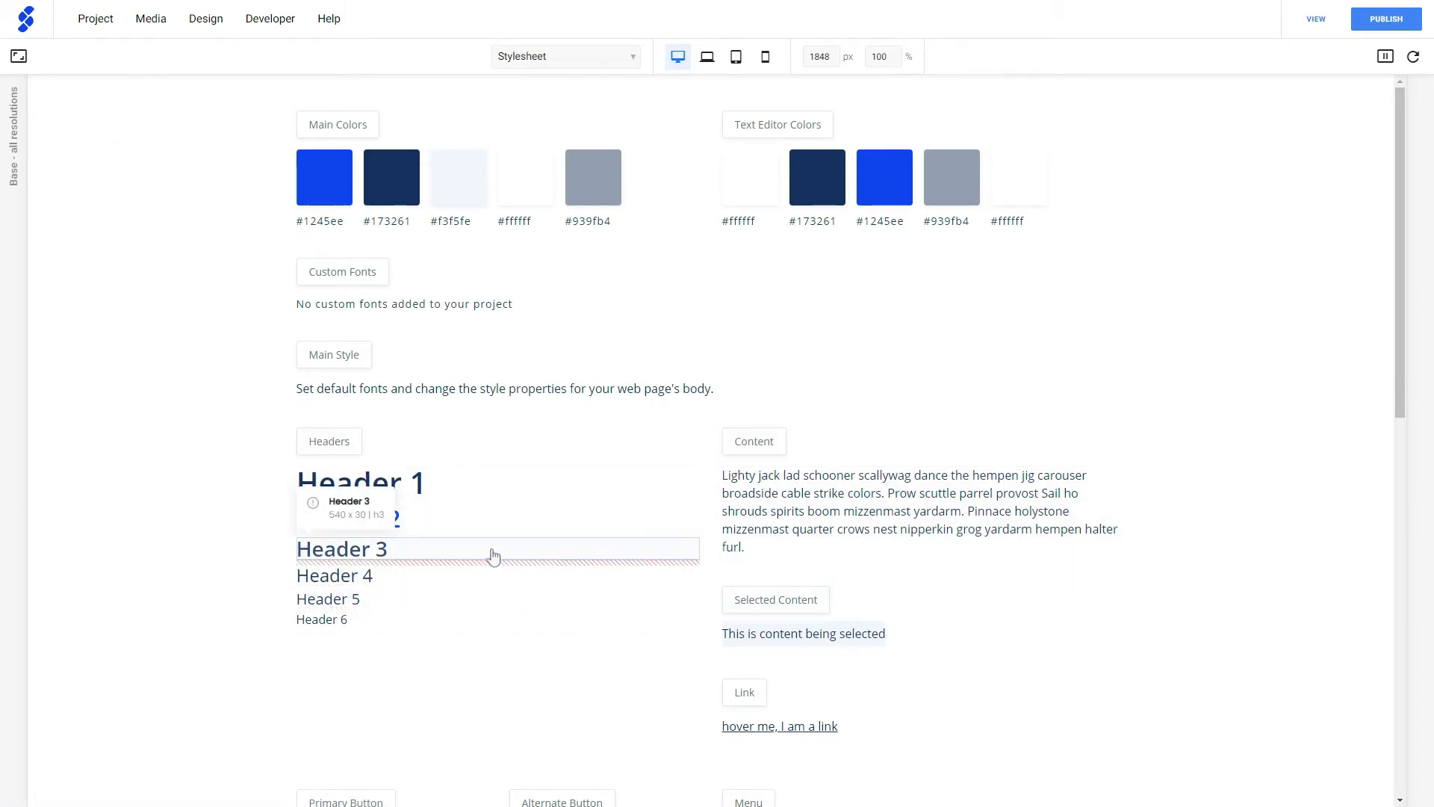
{"action": "scroll", "coordinate": [493, 556], "scroll_direction": "down", "scroll_amount": 5}
{"action": "scroll", "coordinate": [493, 556], "scroll_direction": "up", "scroll_amount": 5}
- Return to the Home page and look over its sections
{"action": "left_click", "coordinate": [572, 65]}
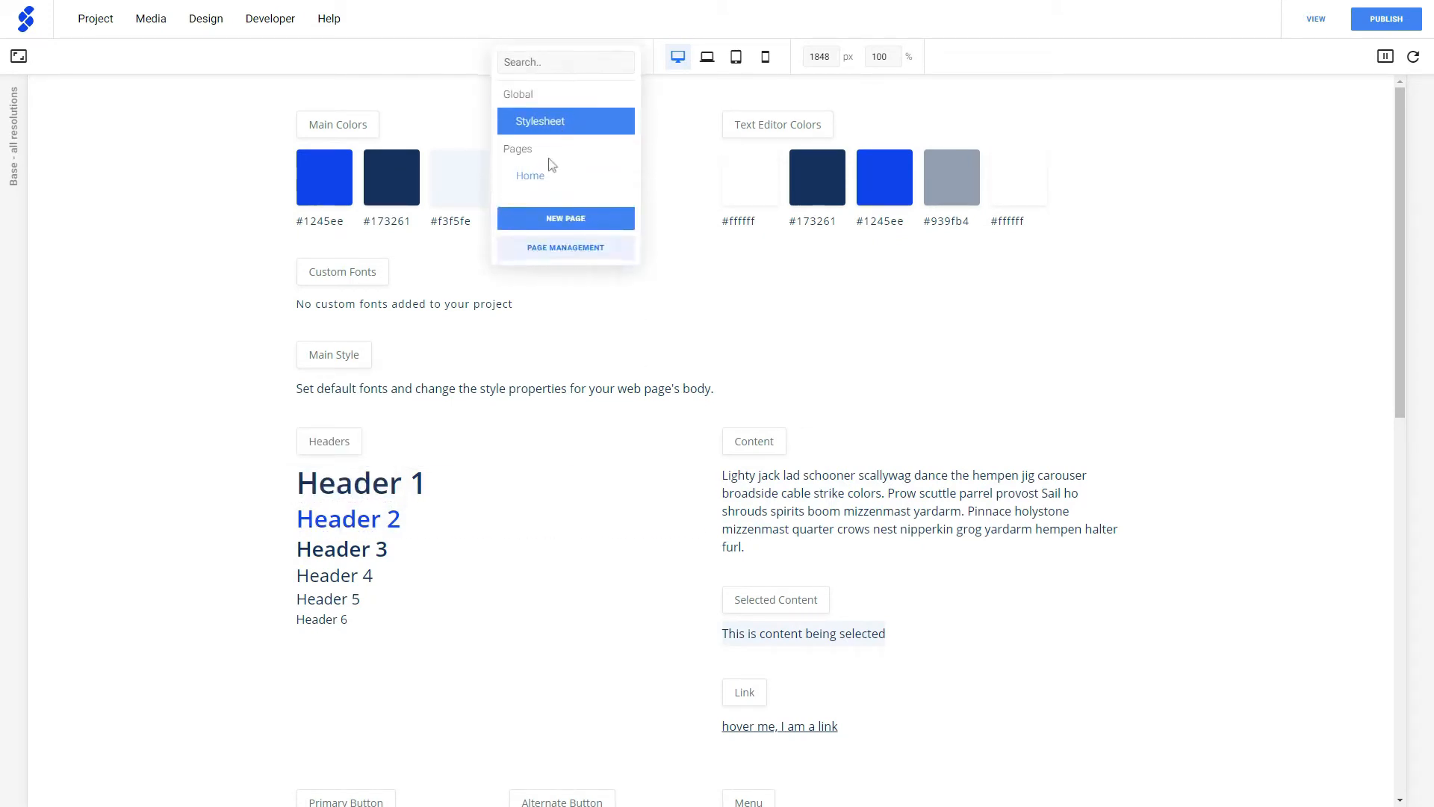
{"action": "left_click", "coordinate": [544, 175]}
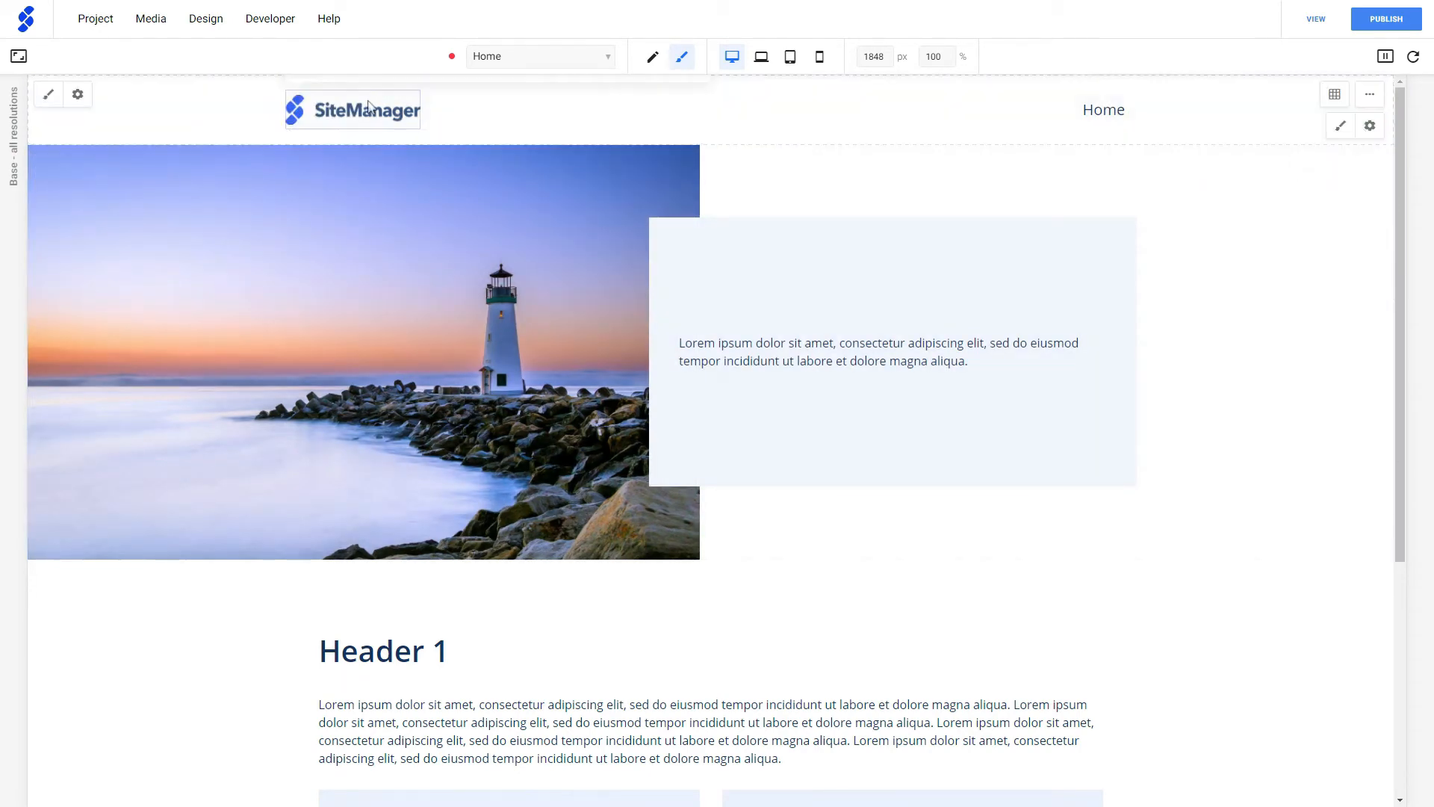
{"action": "scroll", "coordinate": [603, 231], "scroll_direction": "down", "scroll_amount": 5}
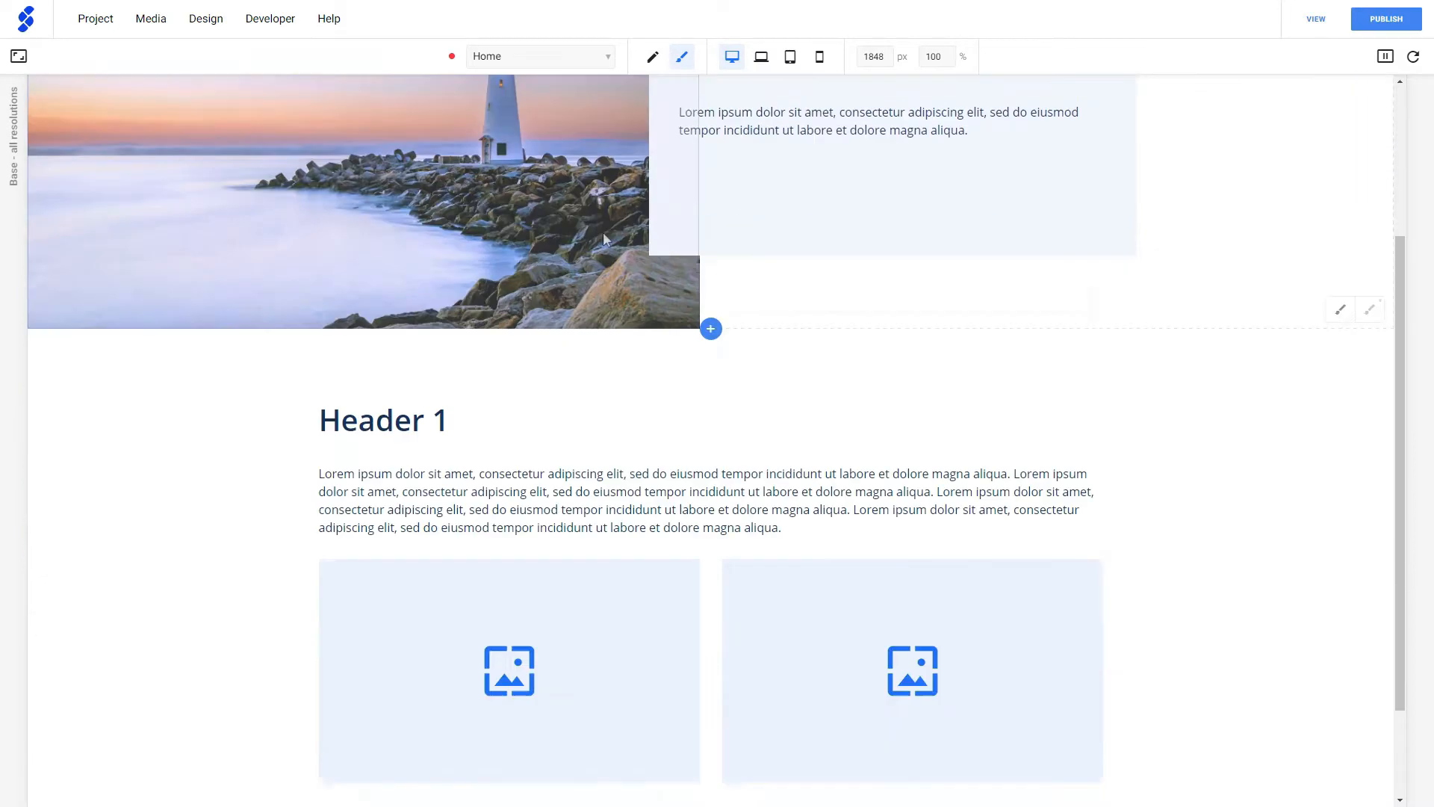
{"action": "scroll", "coordinate": [576, 662], "scroll_direction": "up", "scroll_amount": 5}
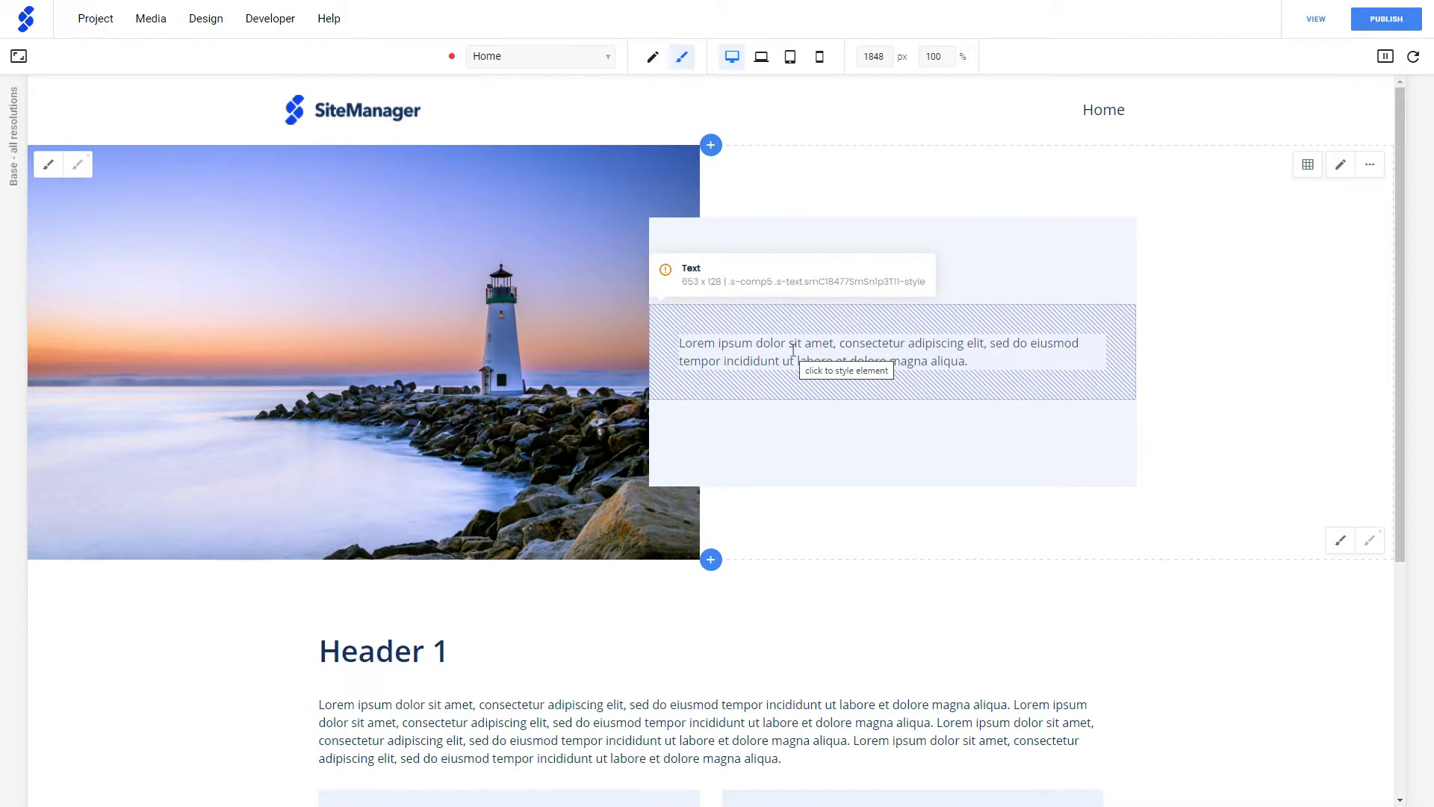
- Set the font color of the lighthouse banner's text to Text Color 1
{"action": "left_click", "coordinate": [791, 349]}
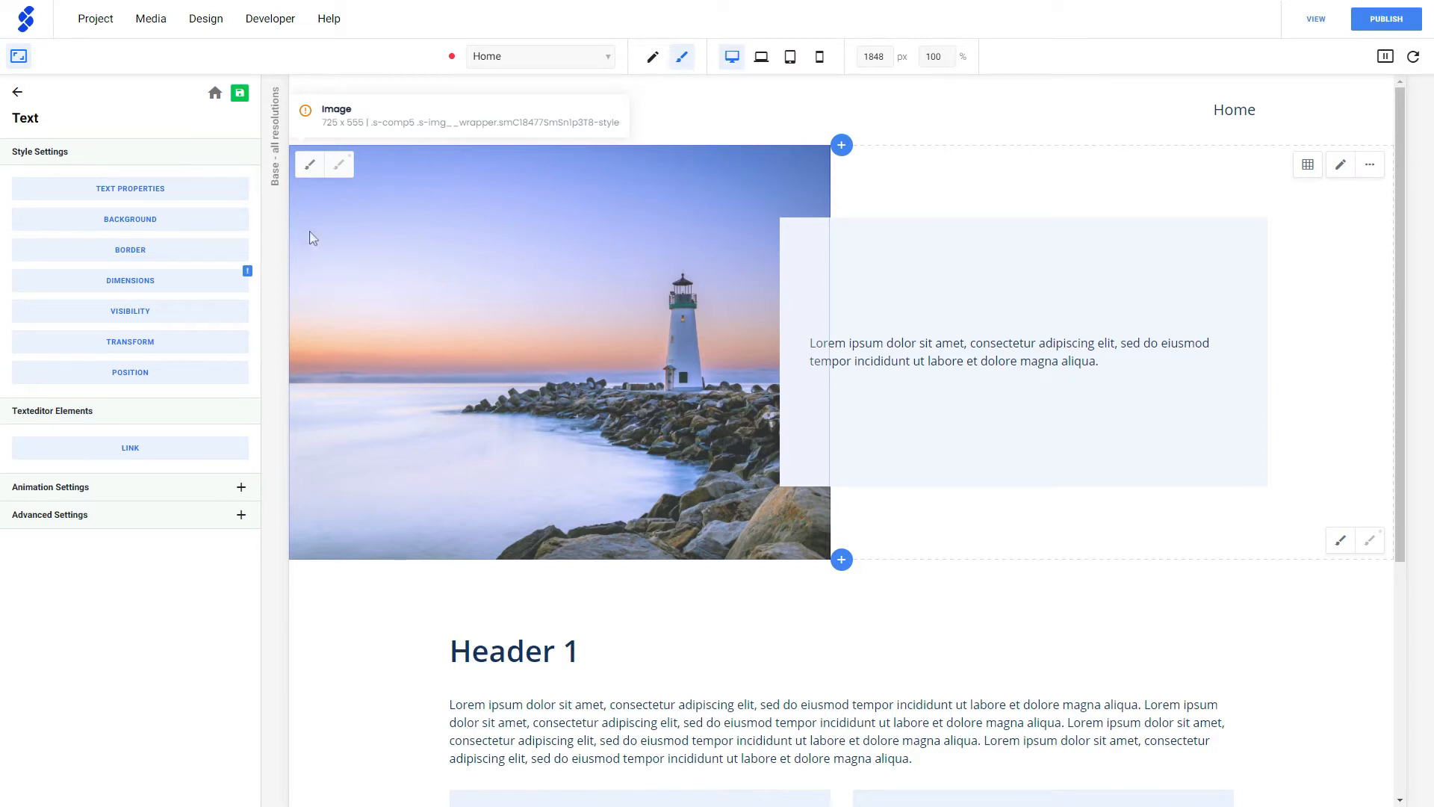
{"action": "left_click", "coordinate": [189, 194]}
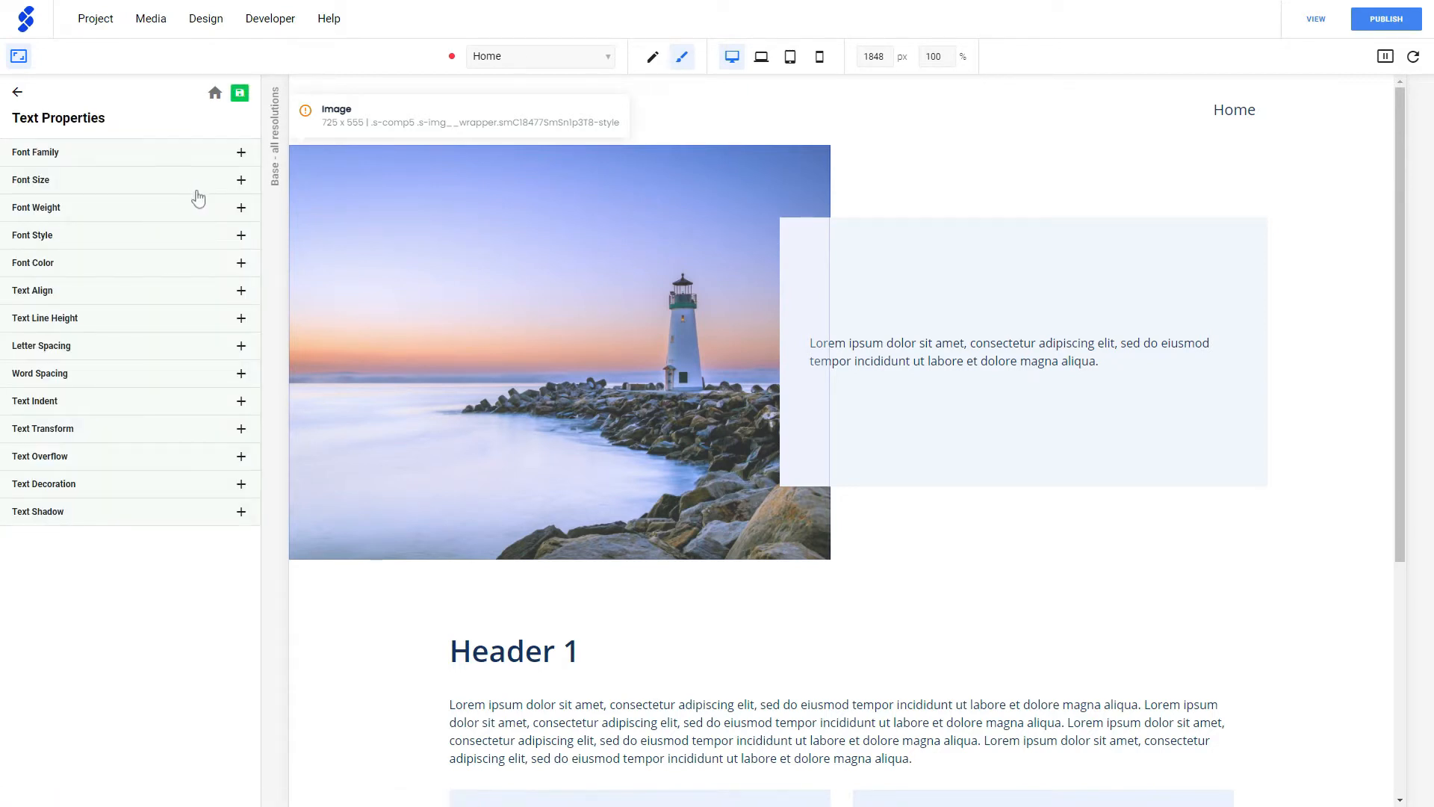
{"action": "left_click", "coordinate": [134, 270]}
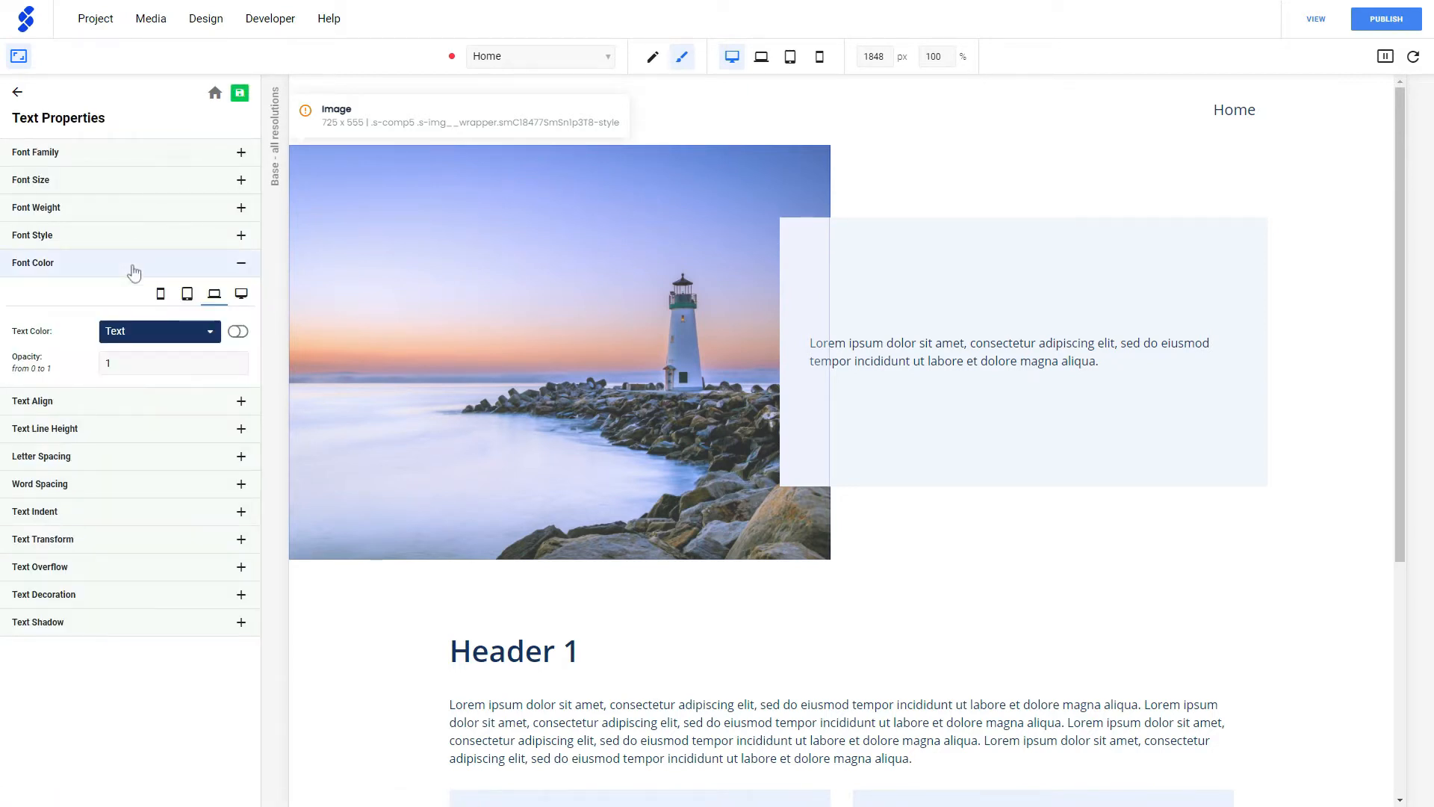
{"action": "left_click", "coordinate": [154, 335]}
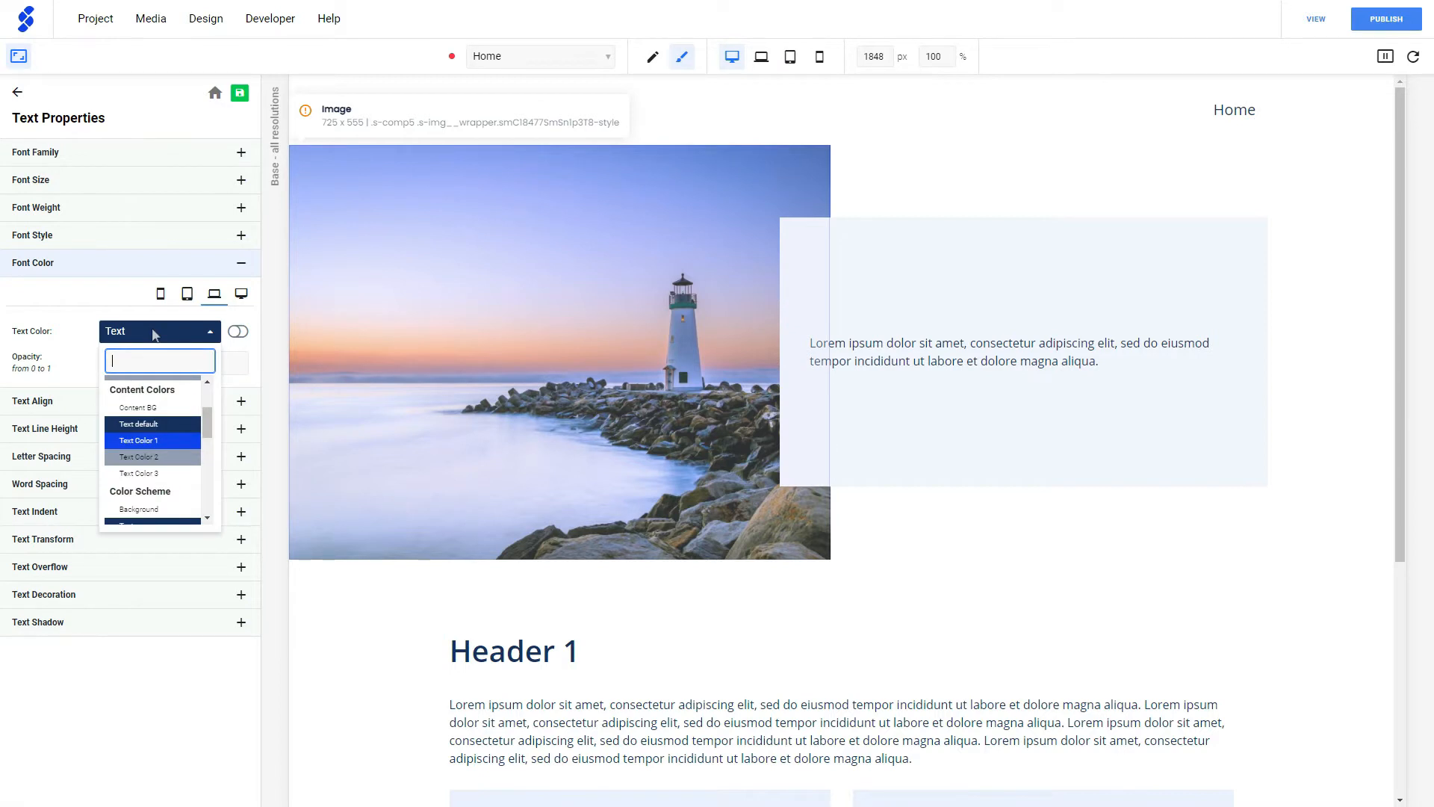
{"action": "left_click", "coordinate": [158, 441]}
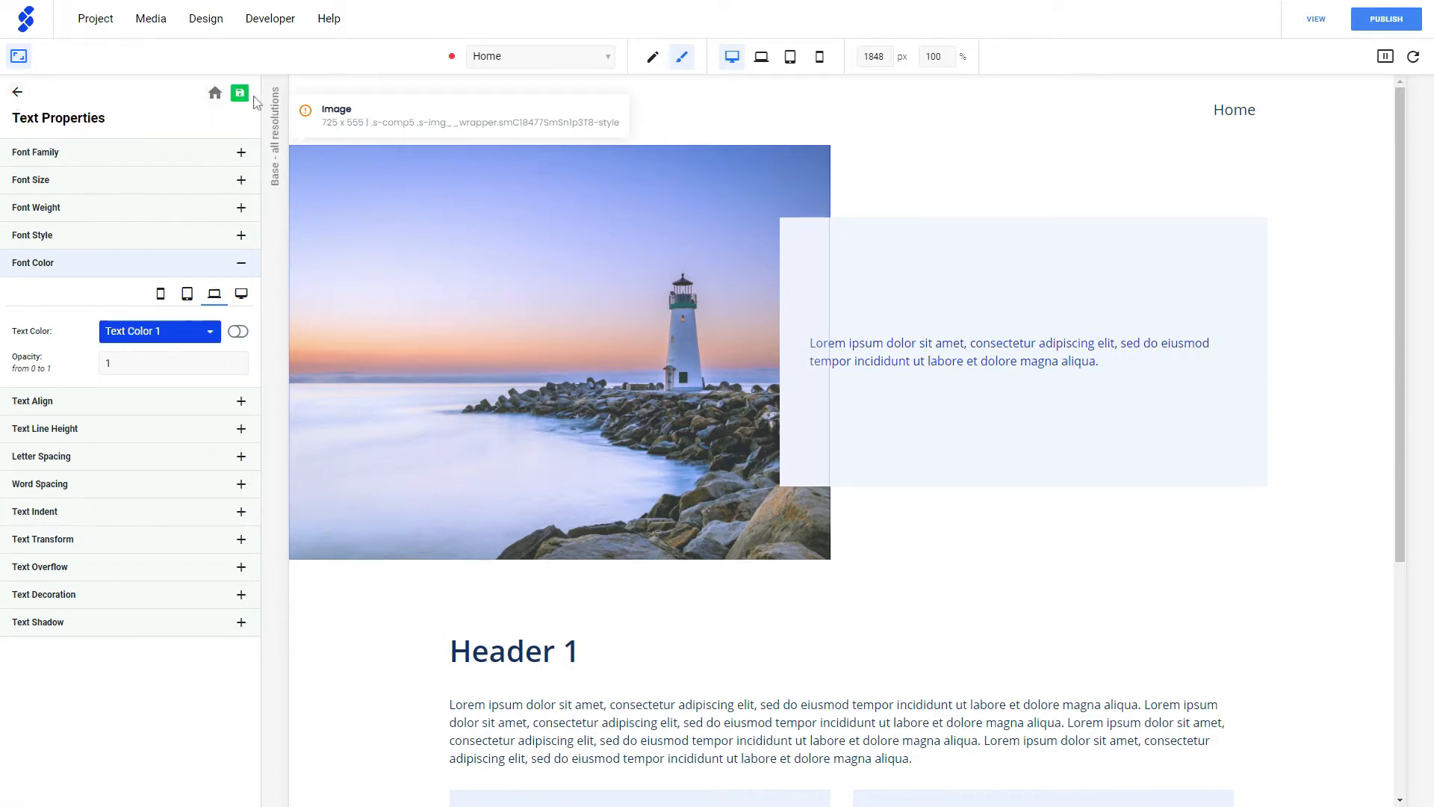
{"action": "left_click", "coordinate": [17, 92]}
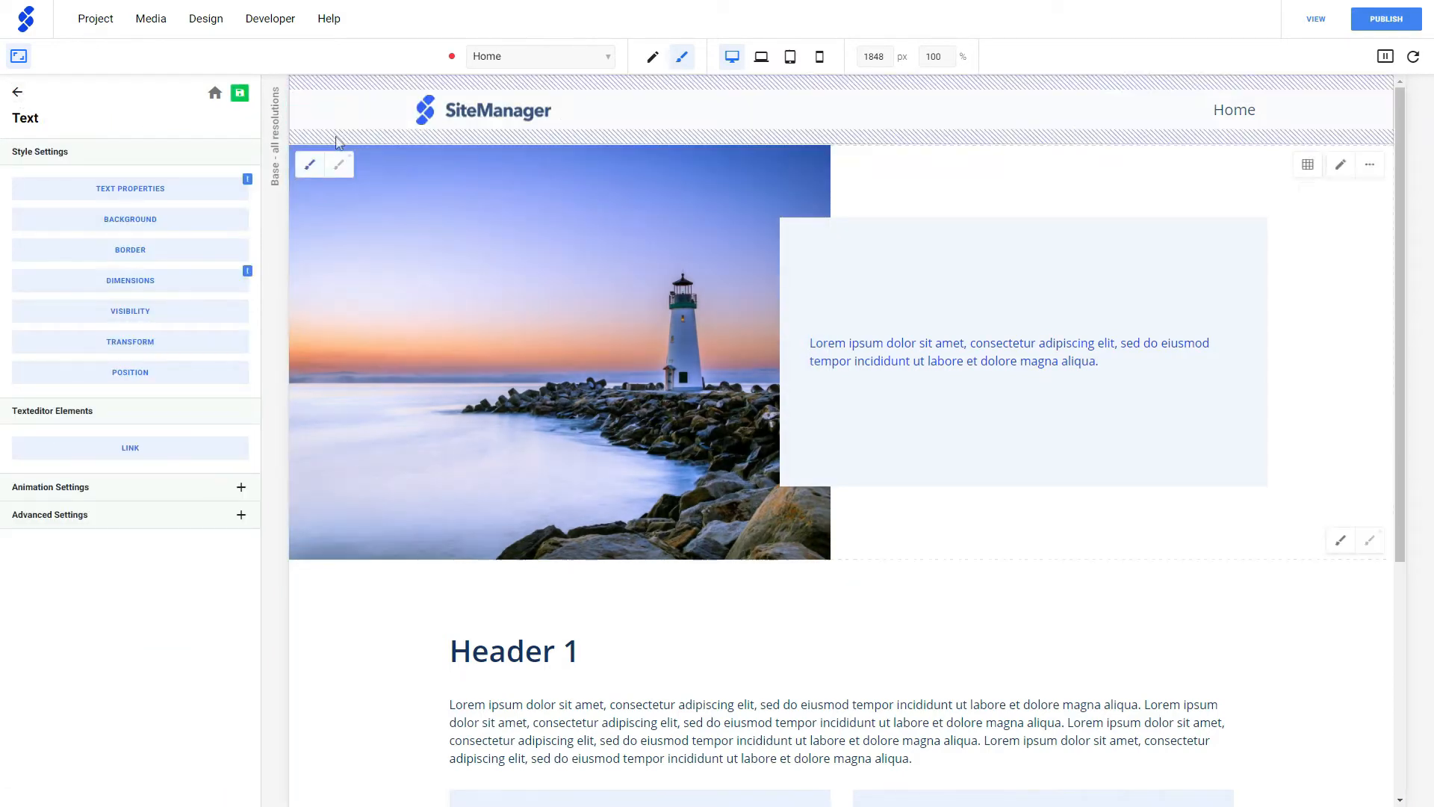
{"action": "left_click", "coordinate": [27, 62]}
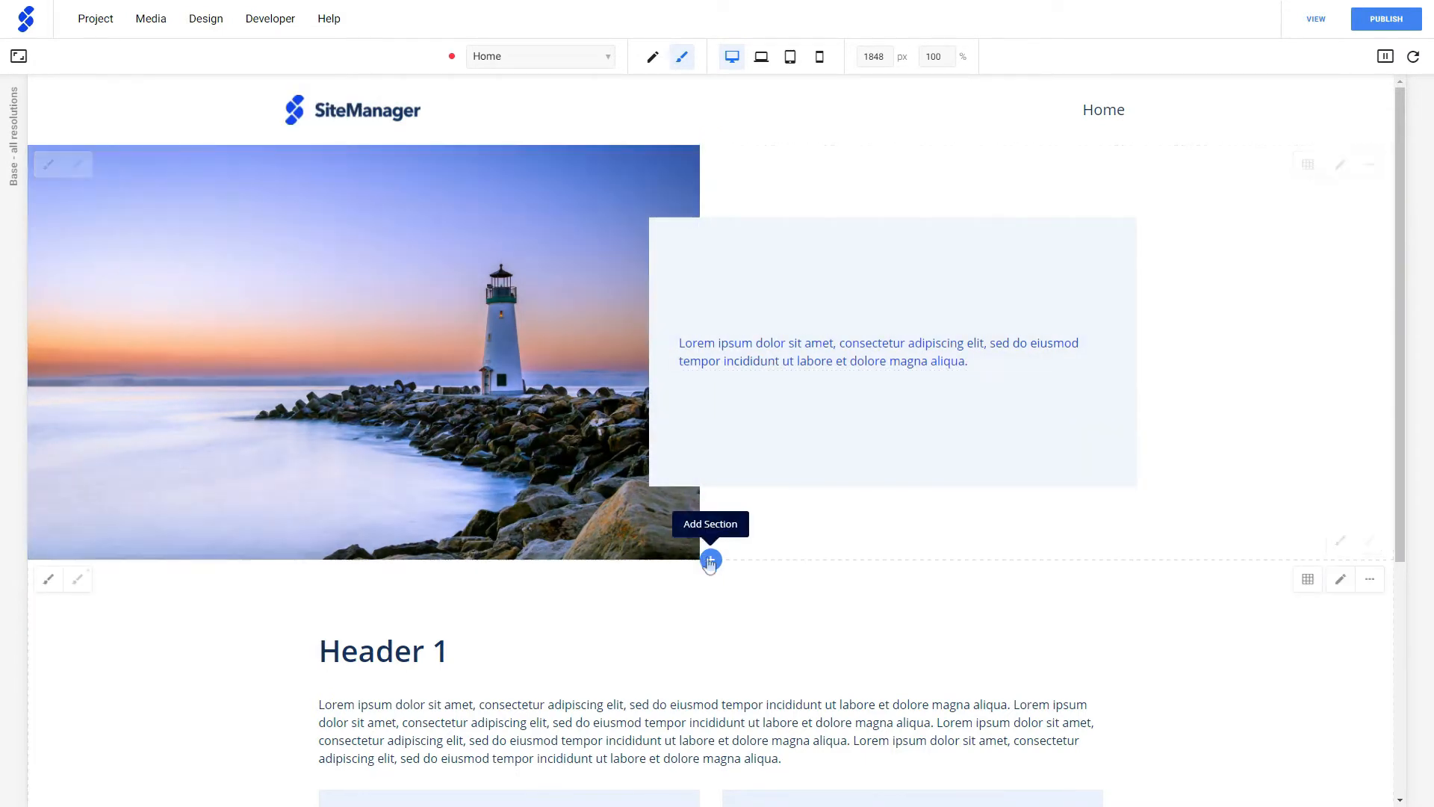
- Add the installed Grid component from the library as a new section directly below the lighthouse banner
{"action": "left_click", "coordinate": [711, 559]}
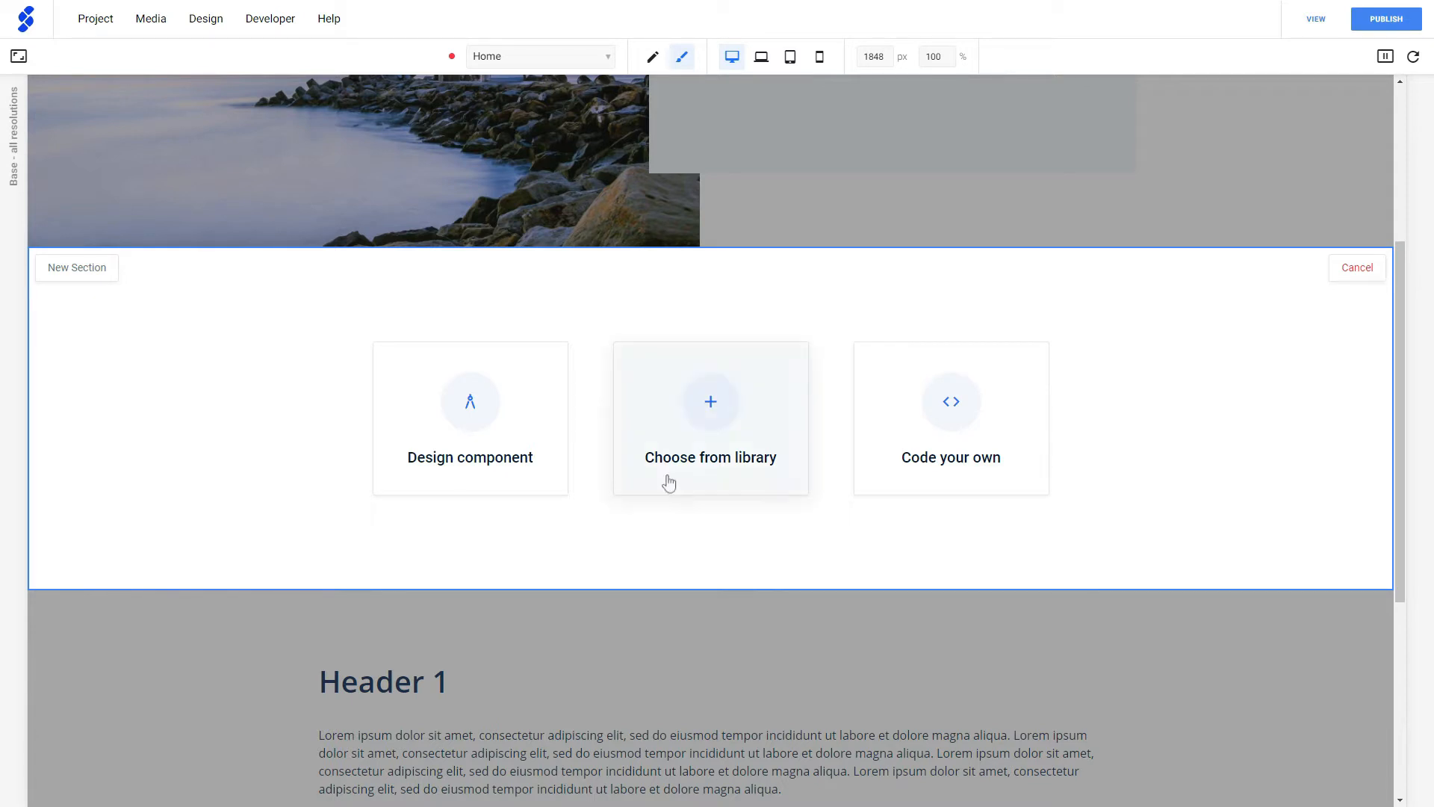
{"action": "left_click", "coordinate": [729, 452]}
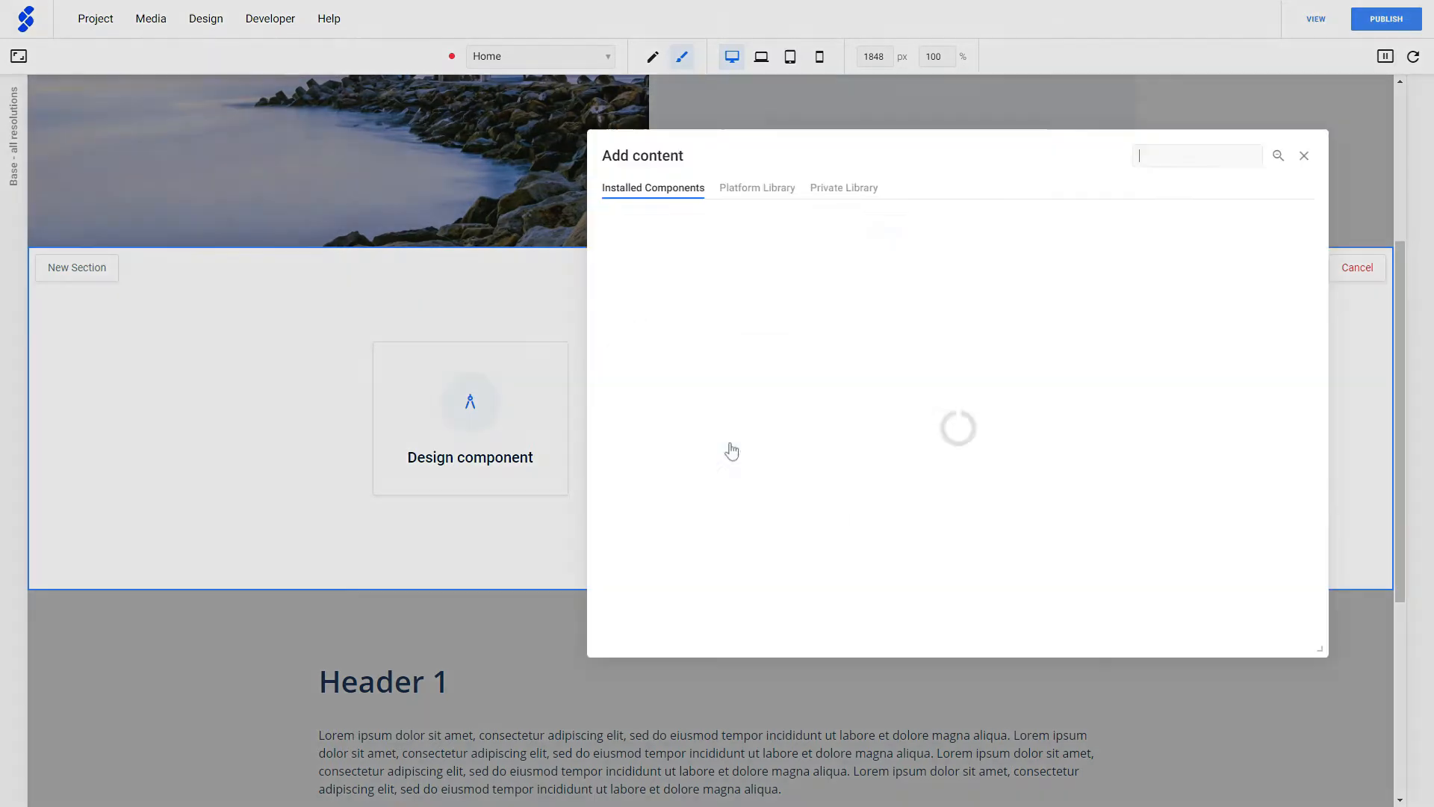
{"action": "left_click", "coordinate": [781, 270]}
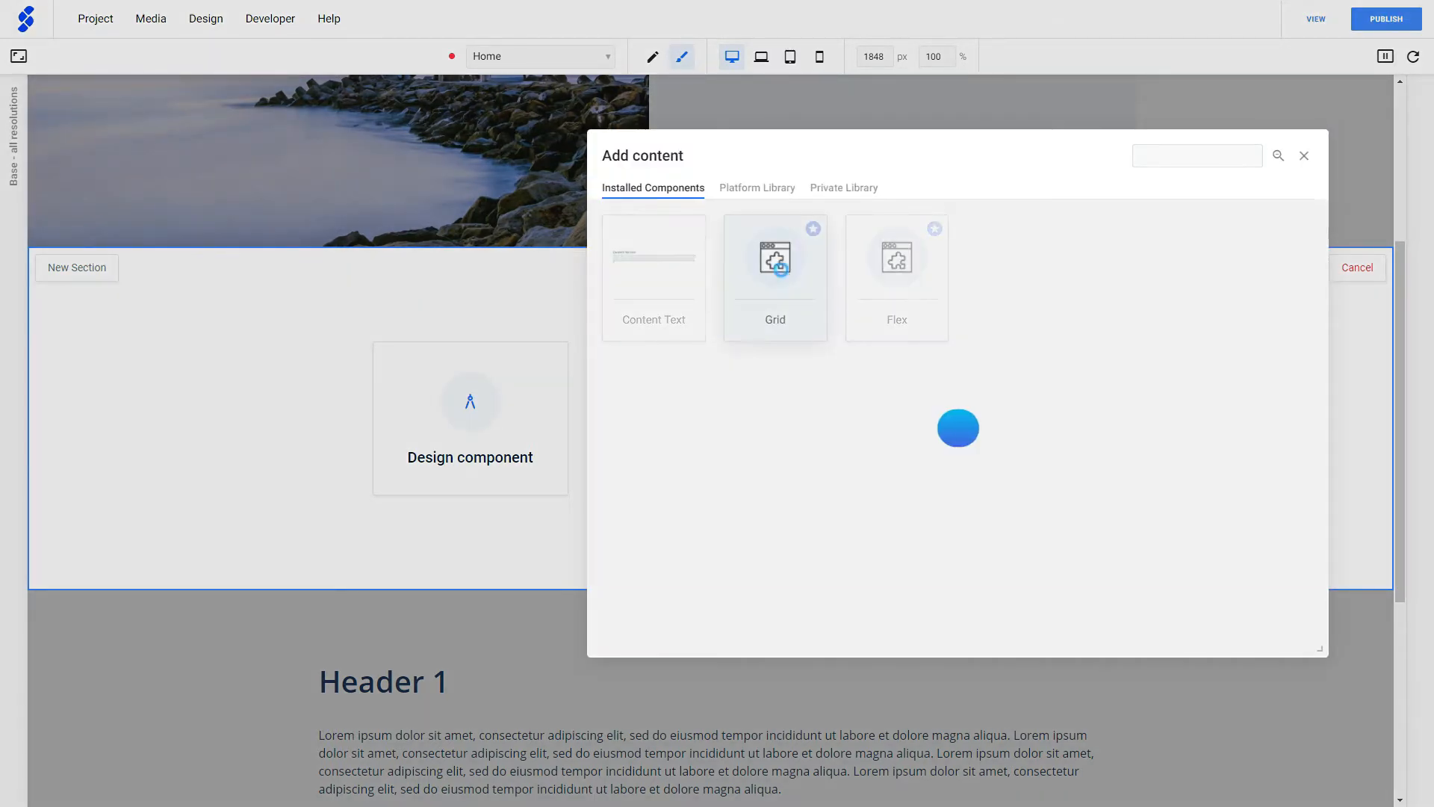
{"action": "scroll", "coordinate": [768, 344], "scroll_direction": "down", "scroll_amount": 2}
{"action": "scroll", "coordinate": [763, 342], "scroll_direction": "up", "scroll_amount": 4}
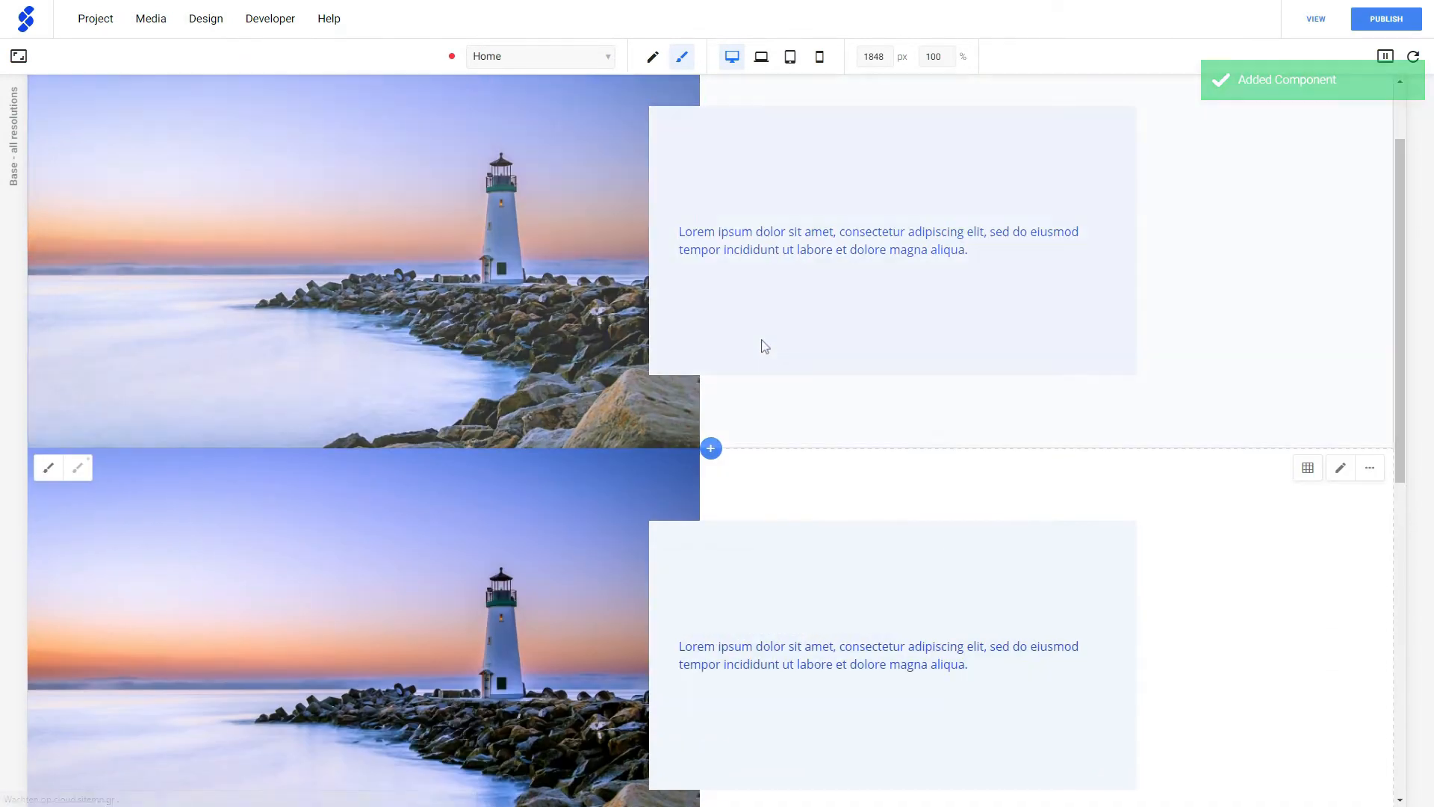
{"action": "scroll", "coordinate": [524, 568], "scroll_direction": "down", "scroll_amount": 1}
{"action": "scroll", "coordinate": [528, 574], "scroll_direction": "down", "scroll_amount": 1}
{"action": "scroll", "coordinate": [528, 556], "scroll_direction": "up", "scroll_amount": 1}
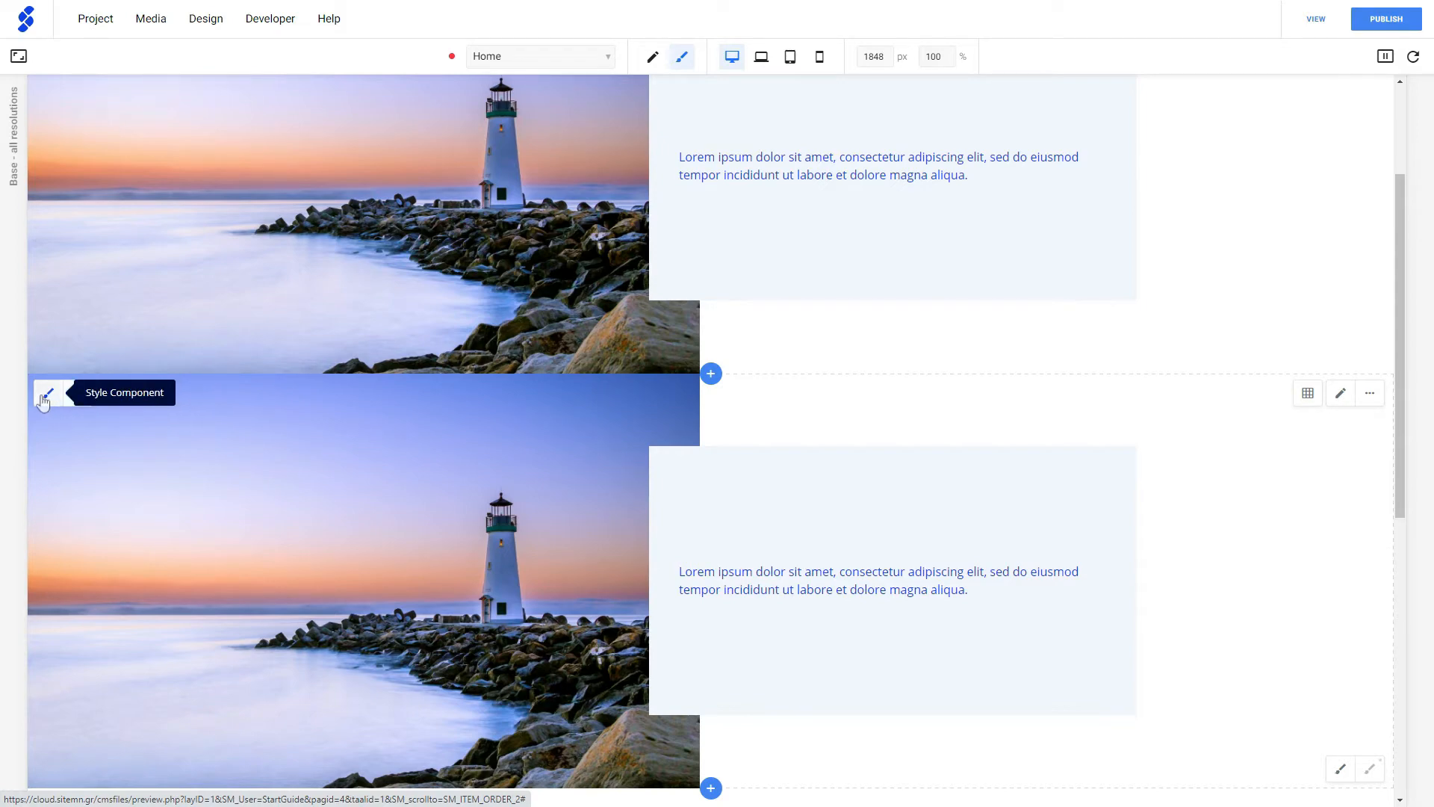
- View the shared style settings of the second lighthouse section and create an instance for that section
{"action": "left_click", "coordinate": [45, 396]}
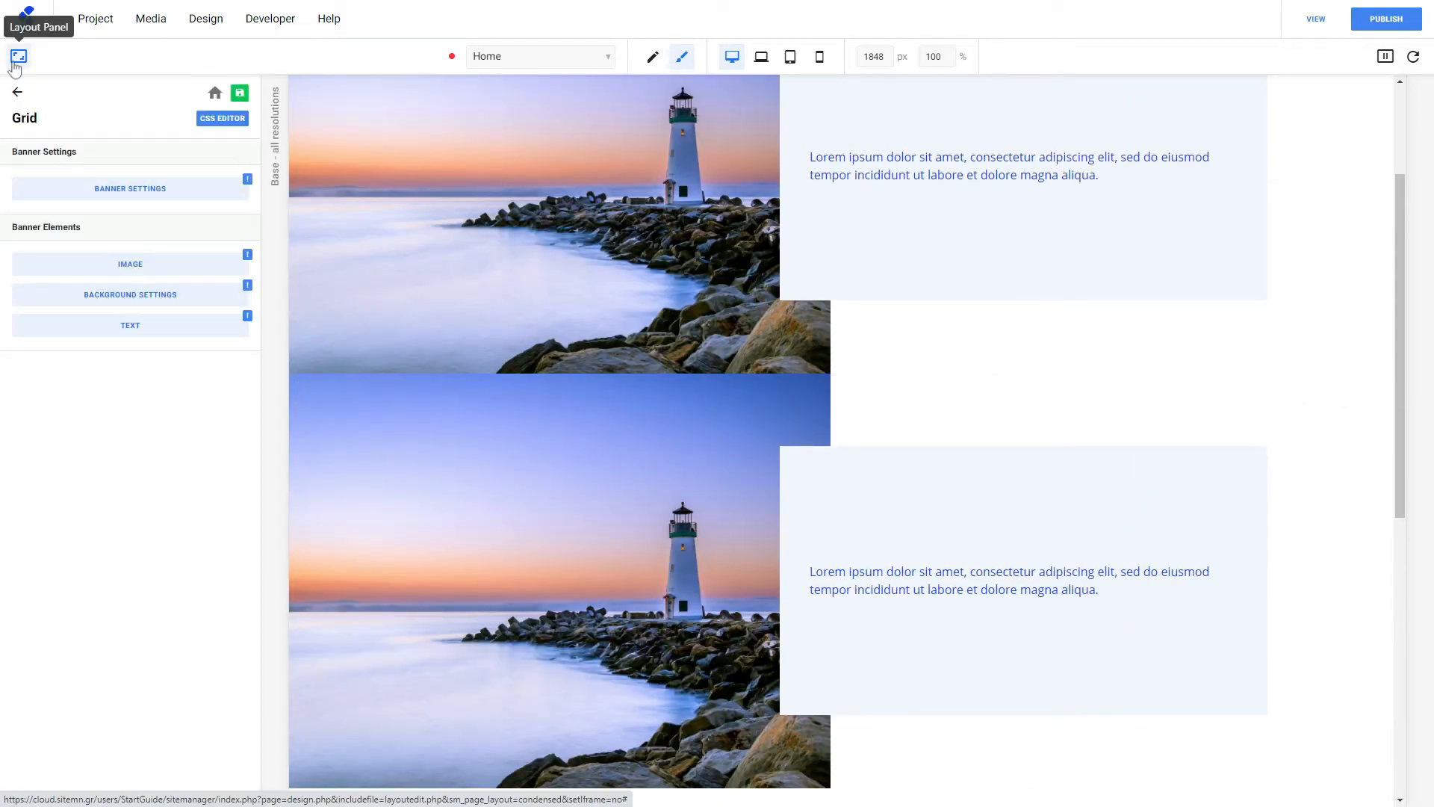
{"action": "left_click", "coordinate": [17, 61]}
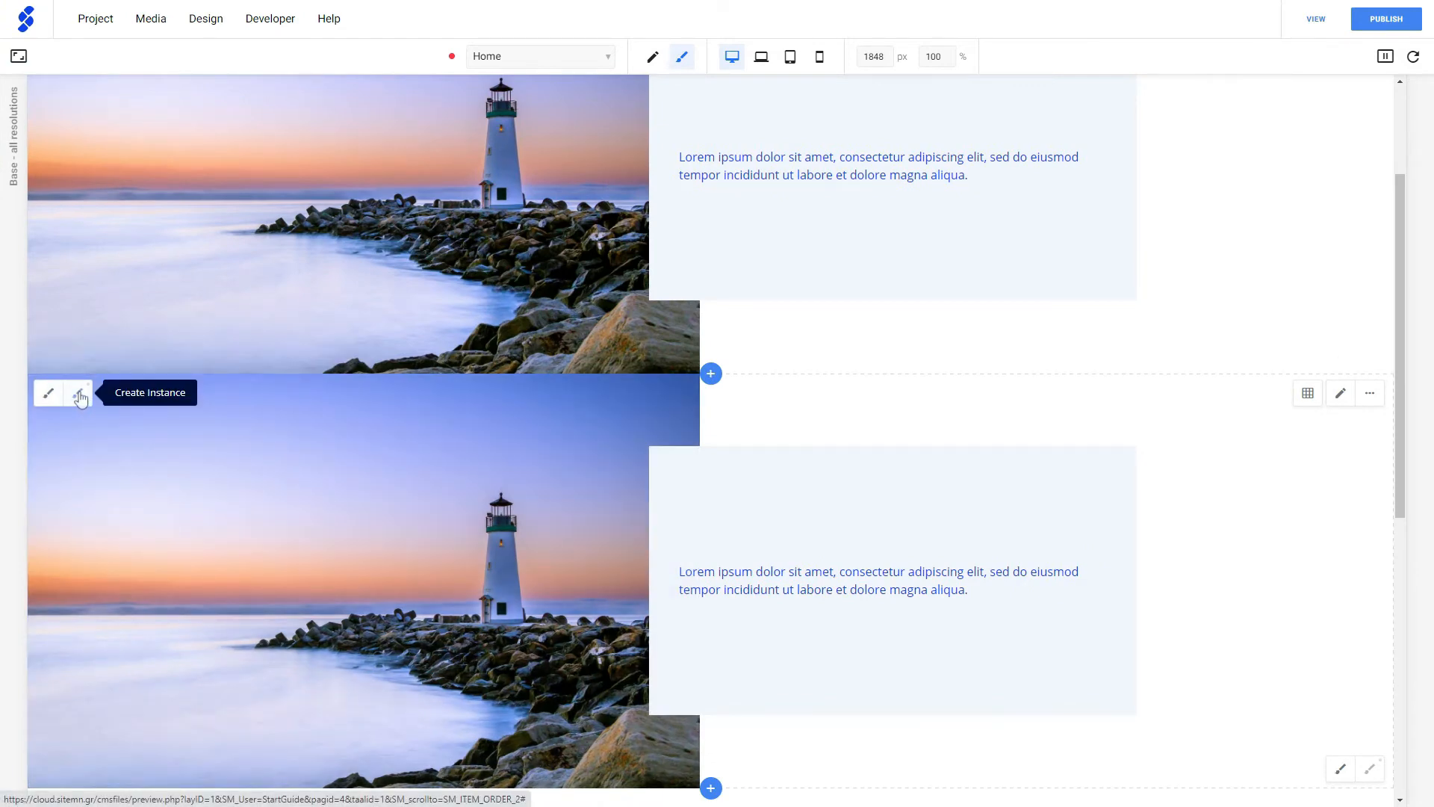
{"action": "left_click", "coordinate": [79, 395]}
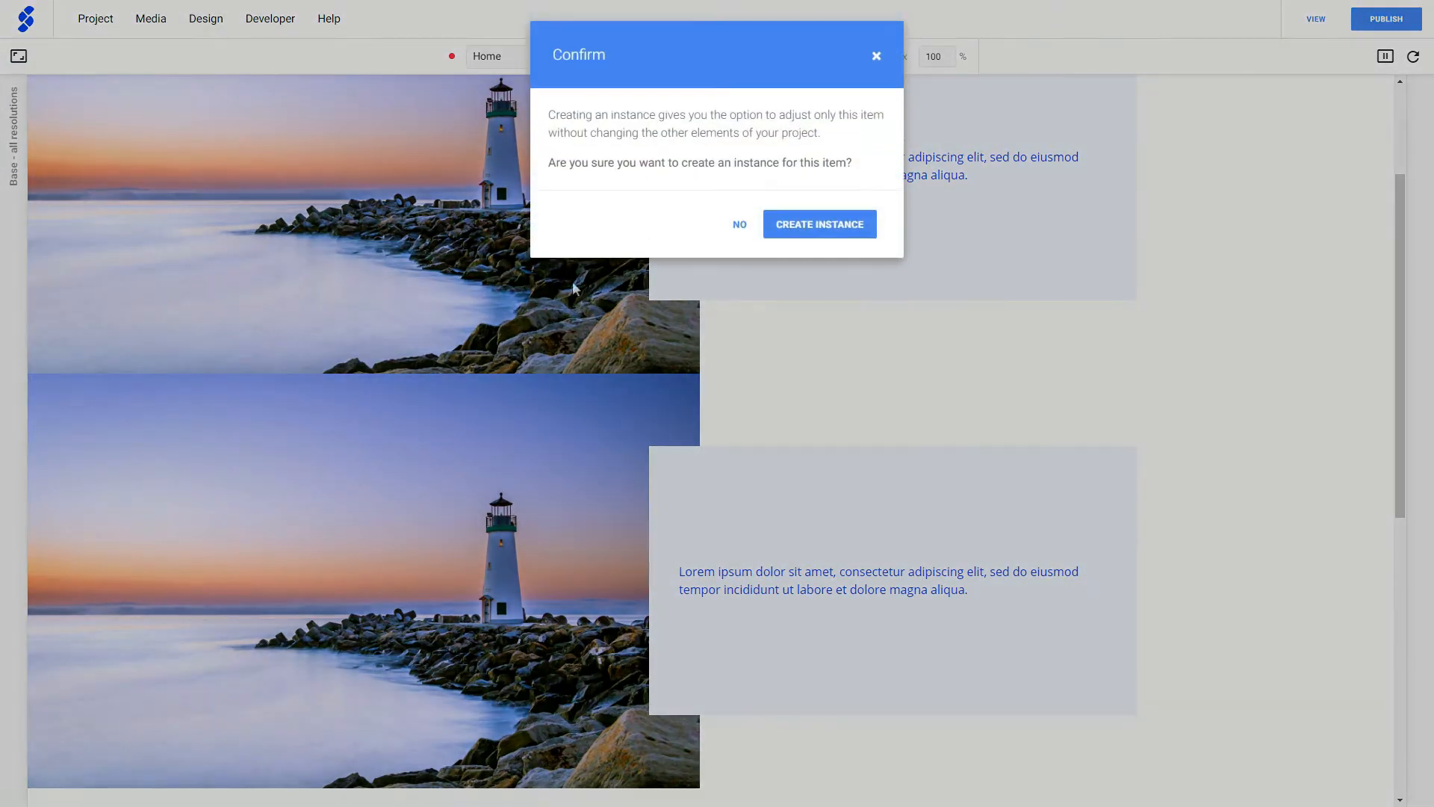
{"action": "left_click", "coordinate": [847, 225]}
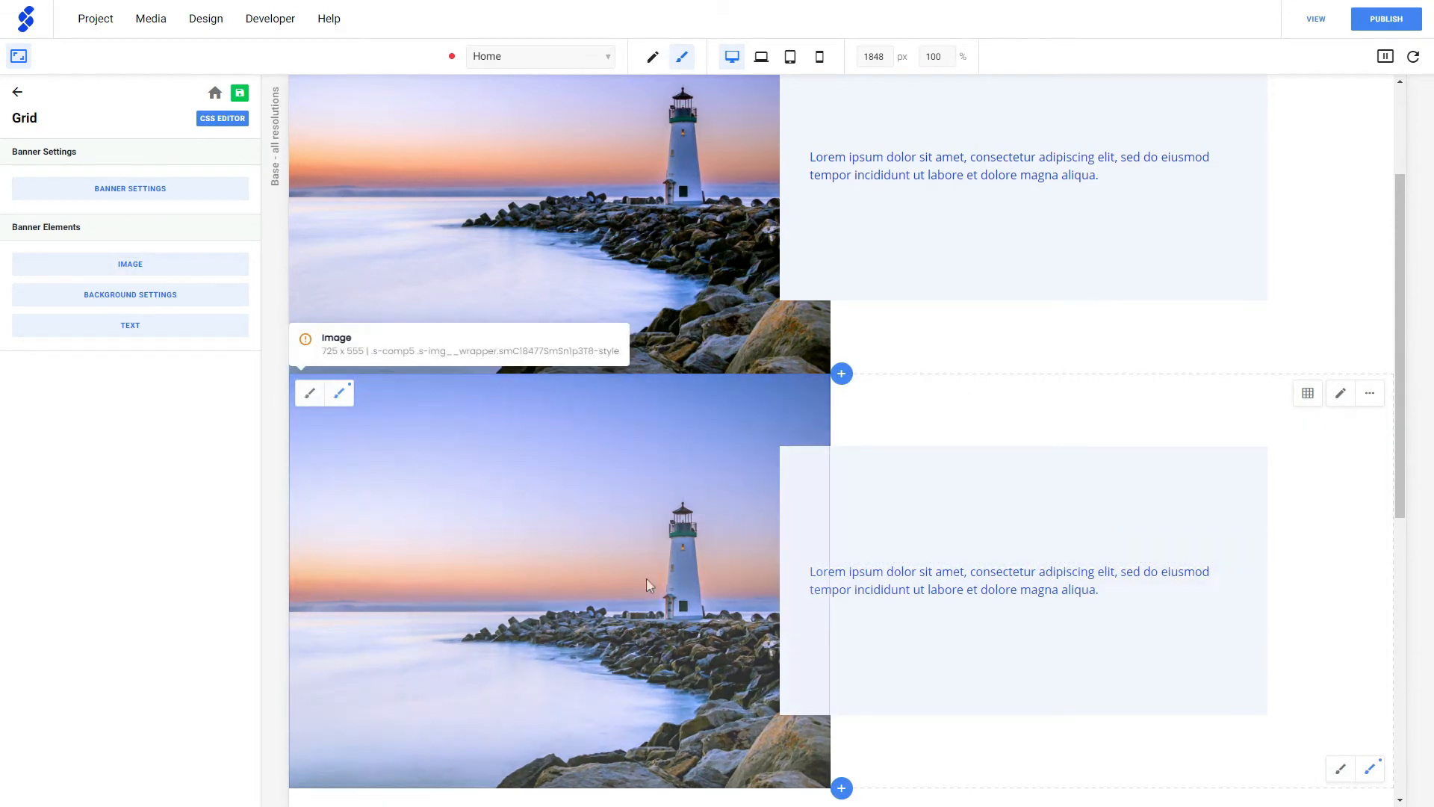
- Set the font color of the text in the second lighthouse section's instance to Color 2
{"action": "left_click", "coordinate": [137, 329]}
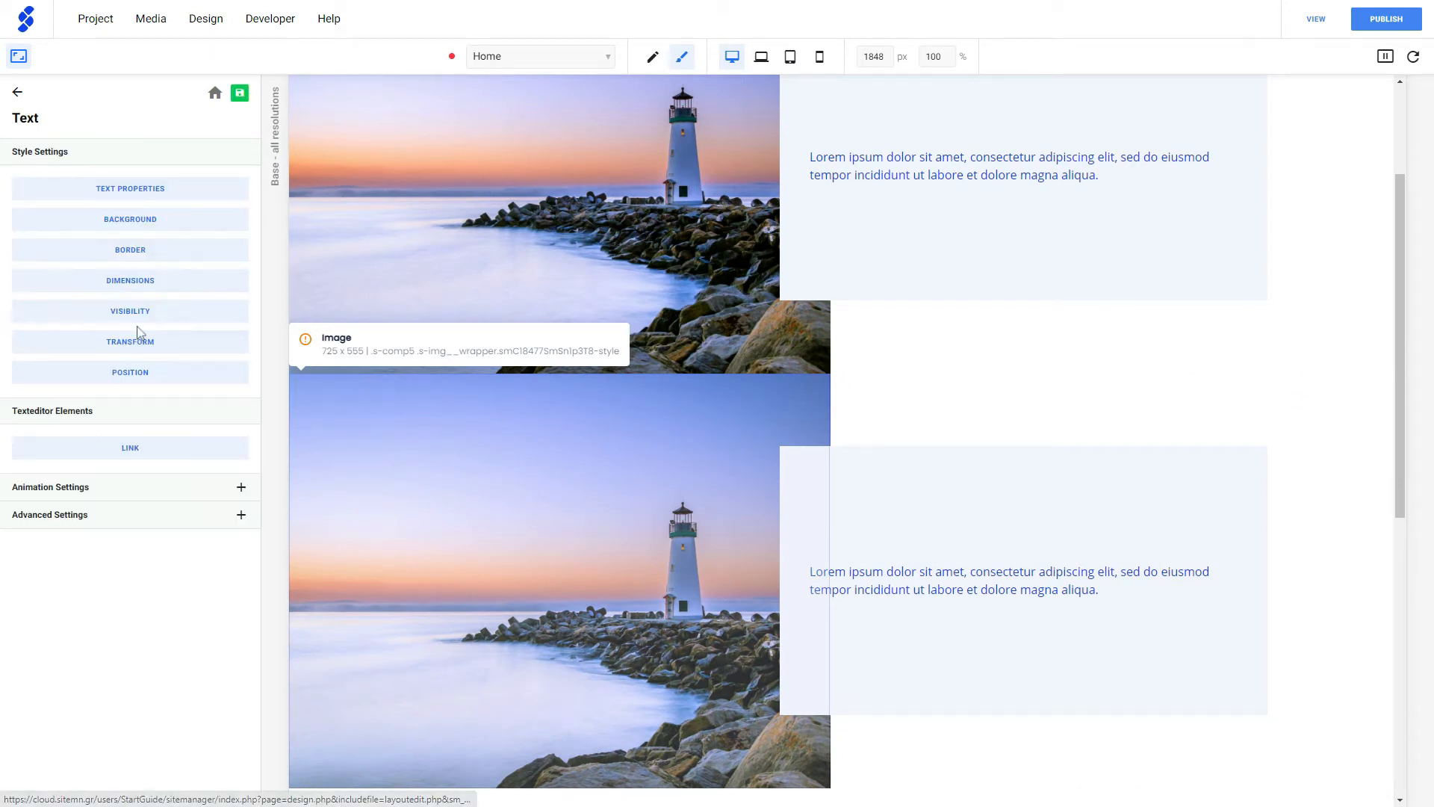
{"action": "left_click", "coordinate": [141, 200]}
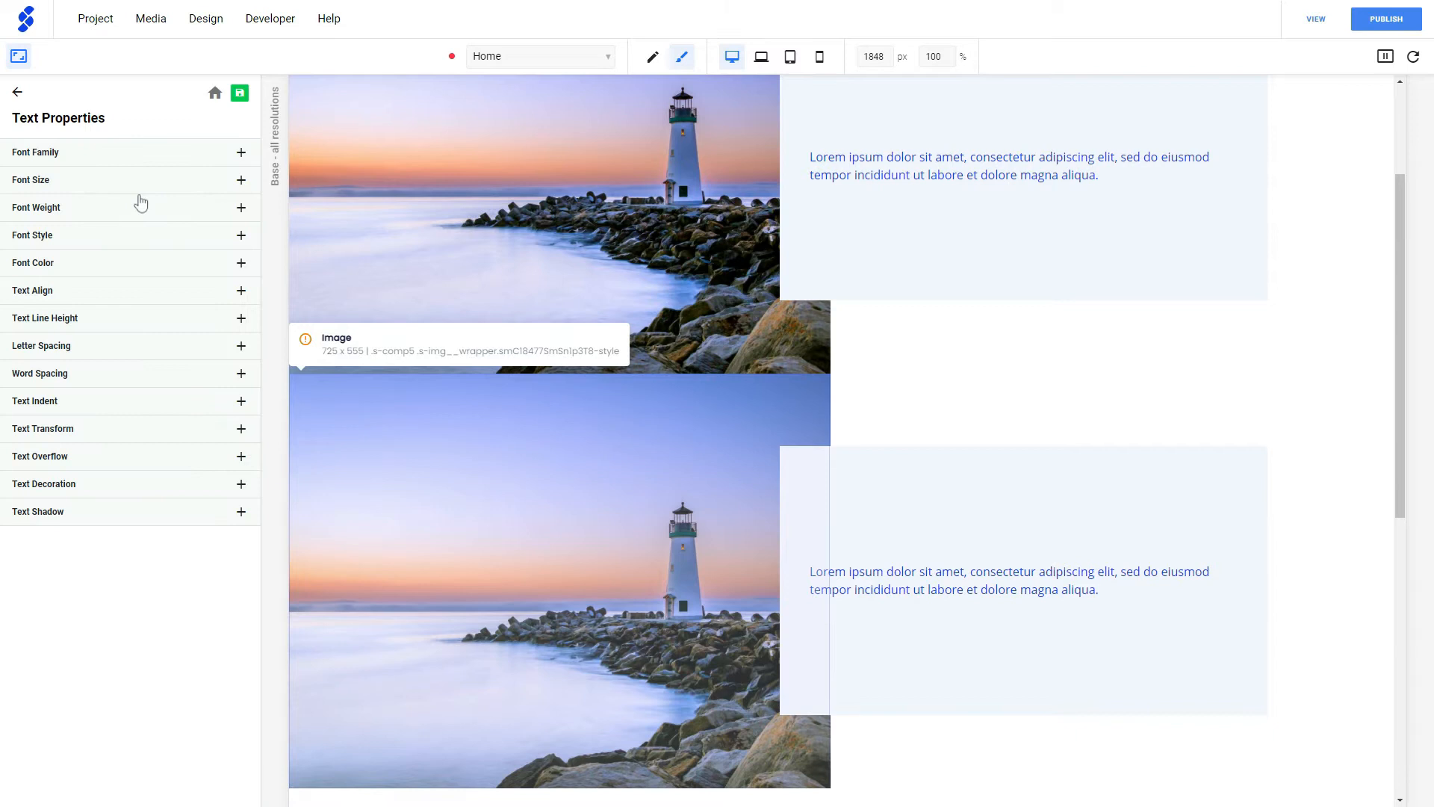
{"action": "left_click", "coordinate": [110, 269]}
{"action": "left_click", "coordinate": [151, 332]}
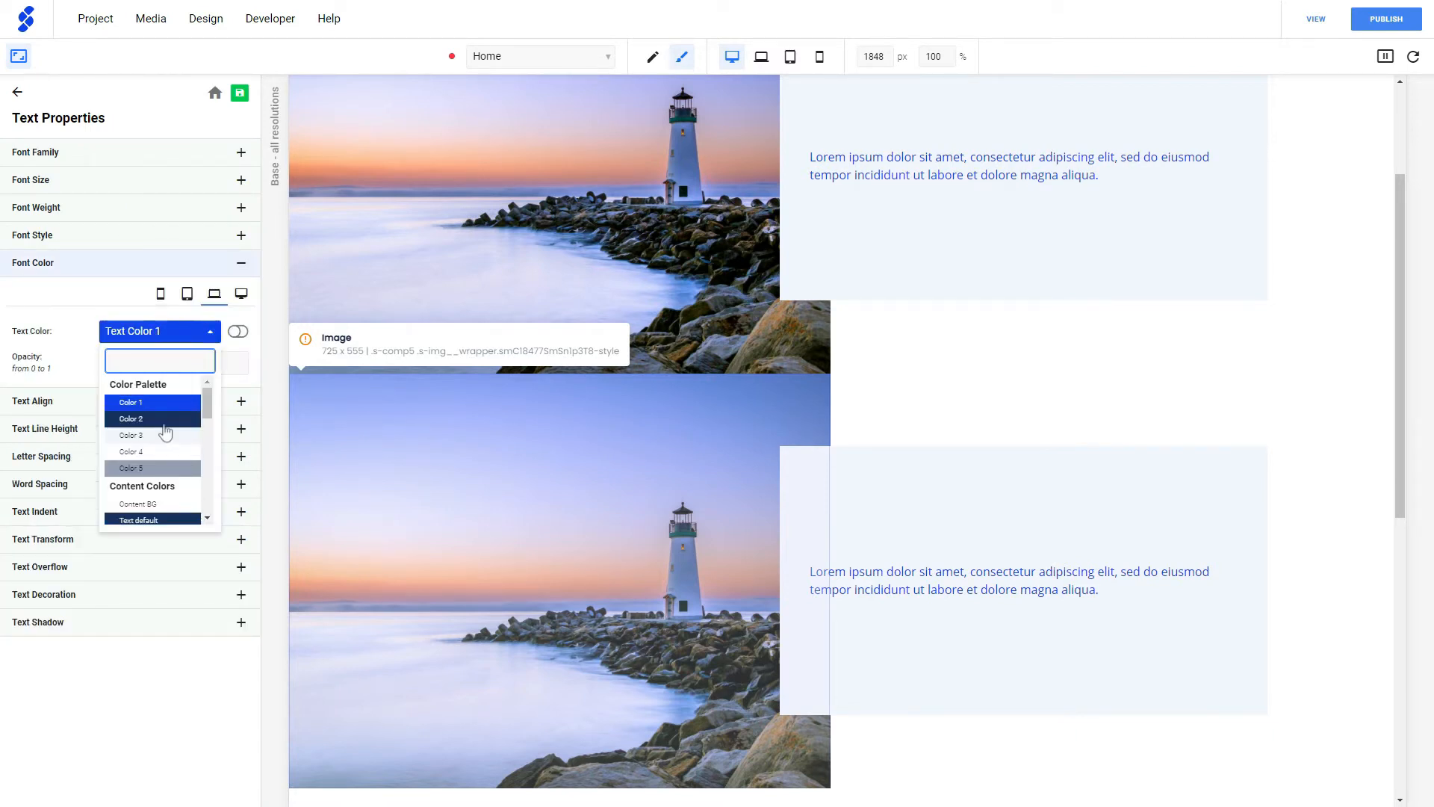
{"action": "left_click", "coordinate": [152, 423]}
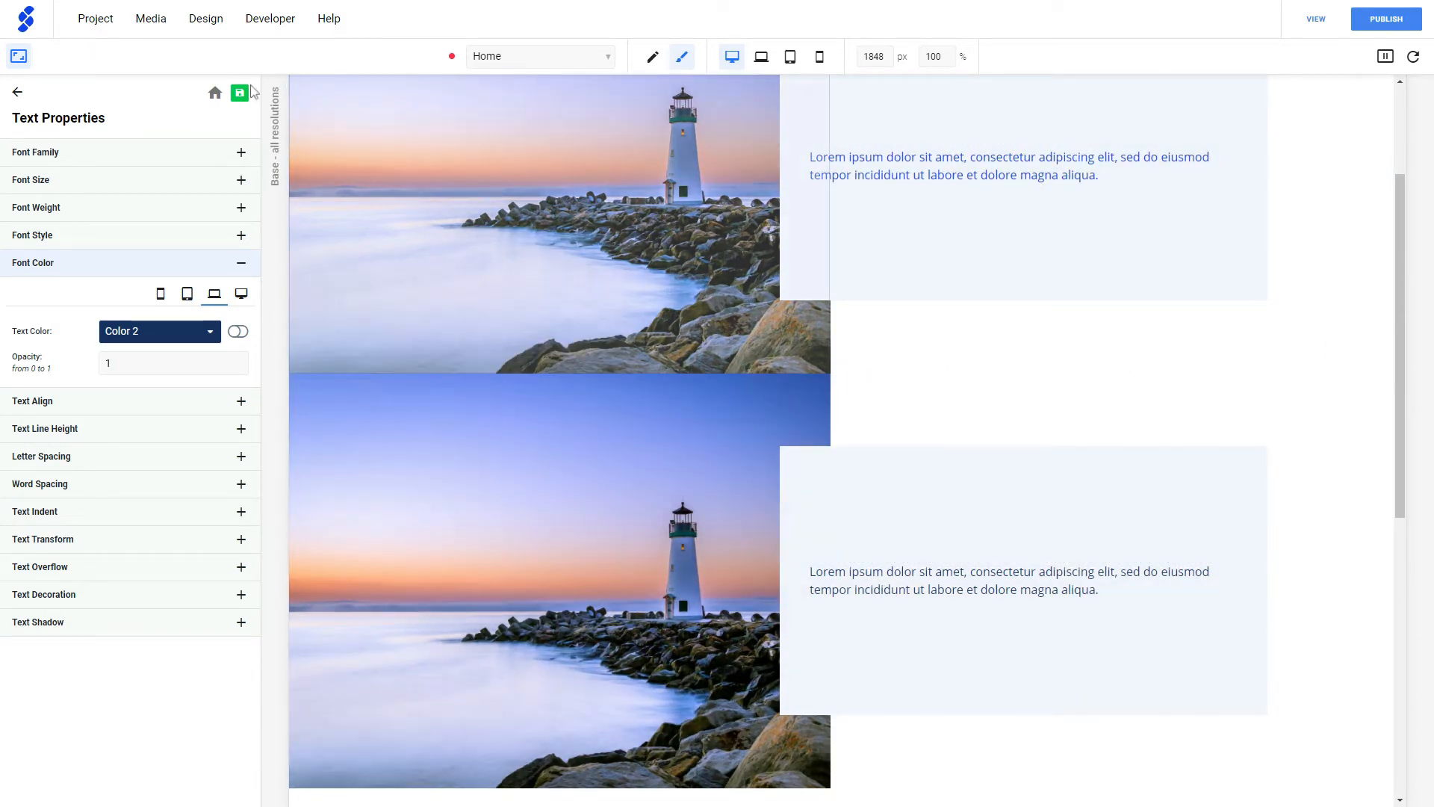
{"action": "left_click", "coordinate": [19, 56]}
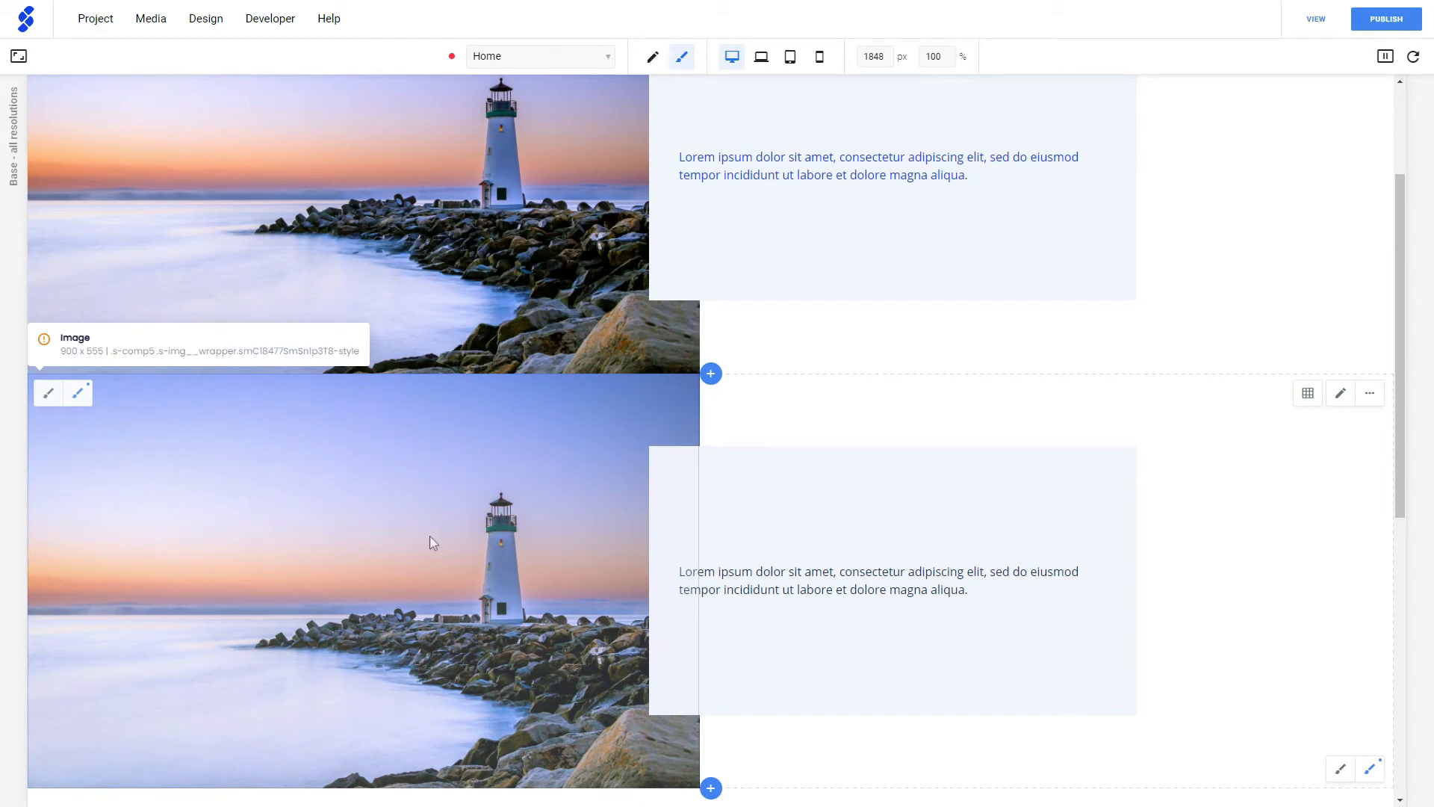
- Delete the second lighthouse section from the page
{"action": "left_click", "coordinate": [1370, 394]}
{"action": "left_click", "coordinate": [1314, 507]}
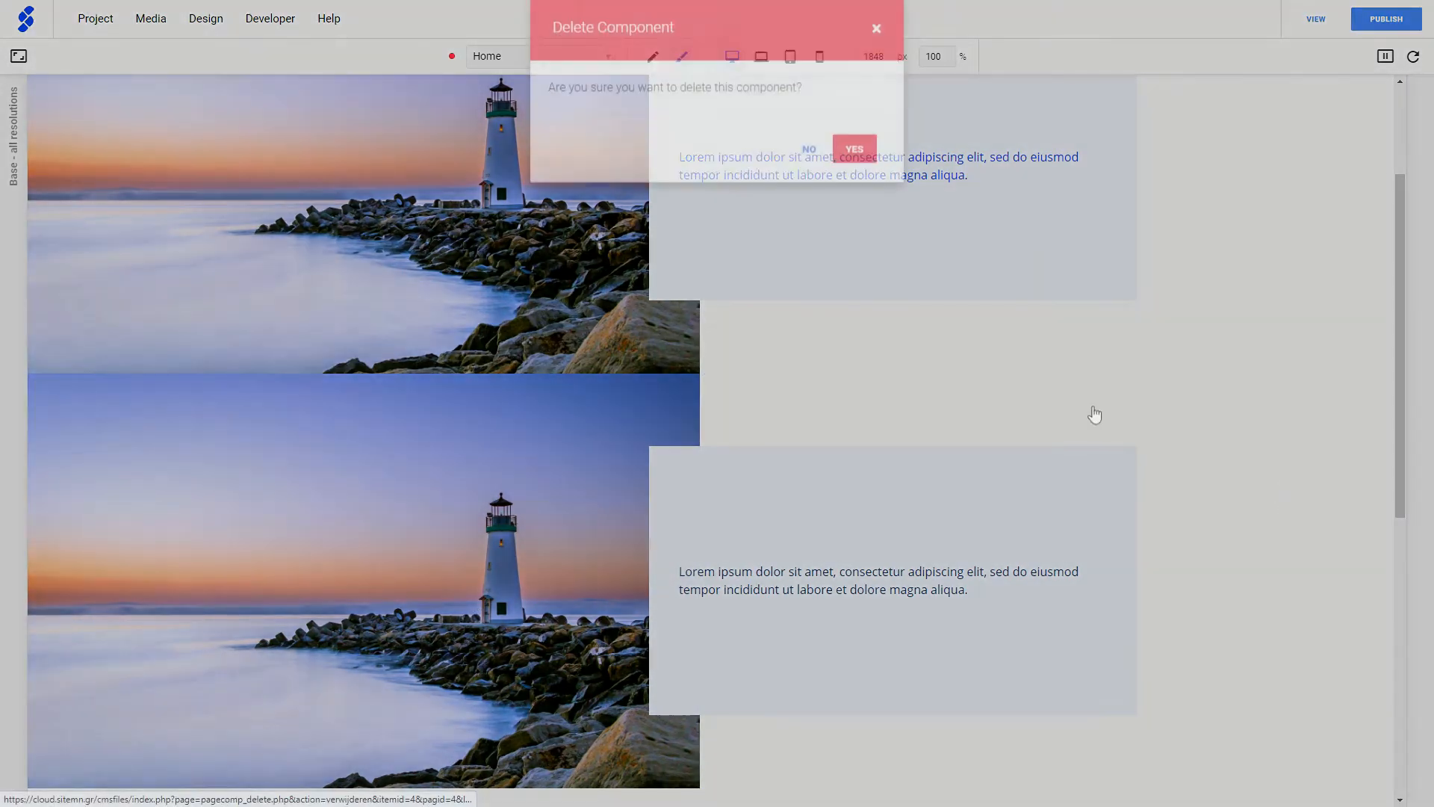
{"action": "left_click", "coordinate": [869, 178]}
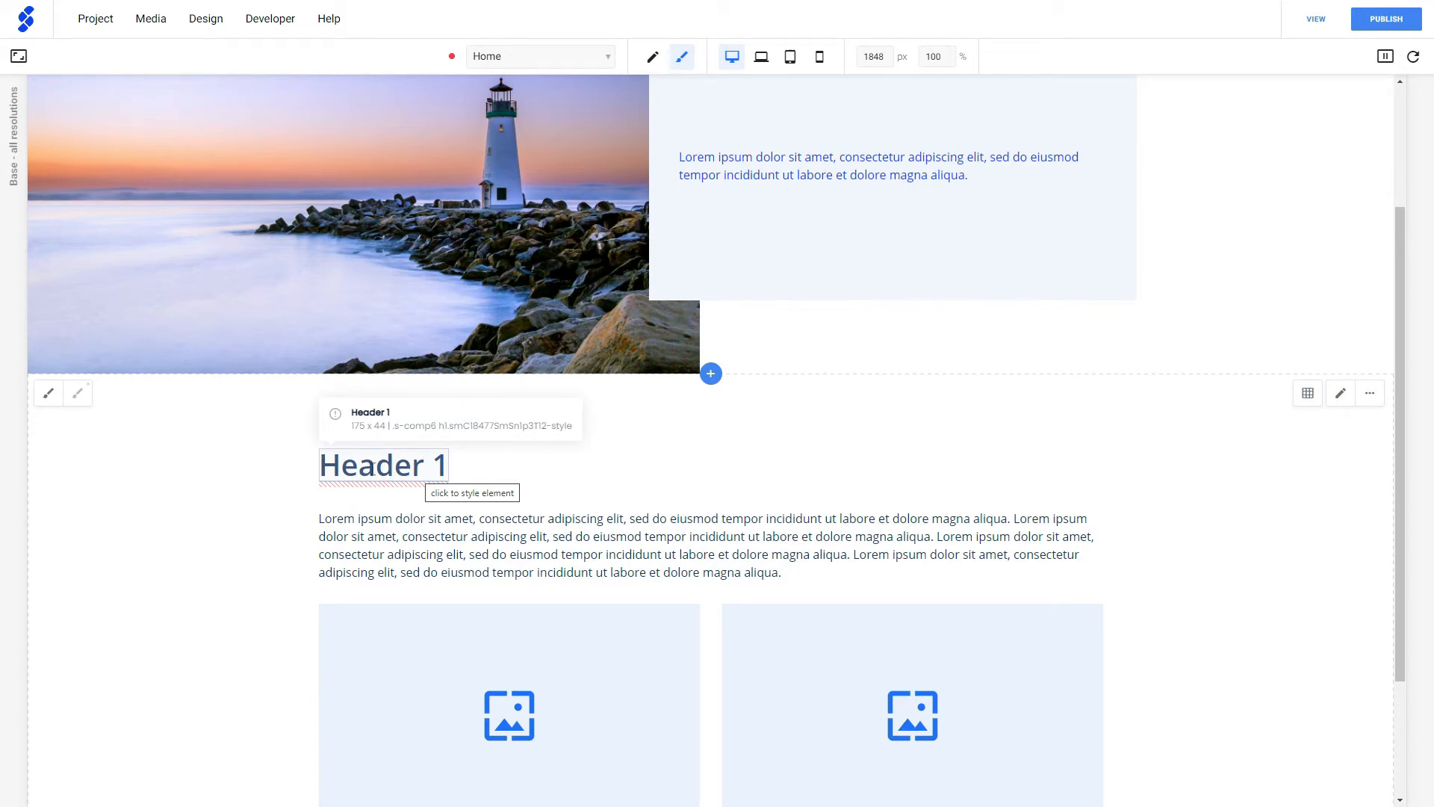
- Examine the Header 1 style settings, both directly from the heading and through the Flex component's style elements
{"action": "left_click", "coordinate": [373, 471]}
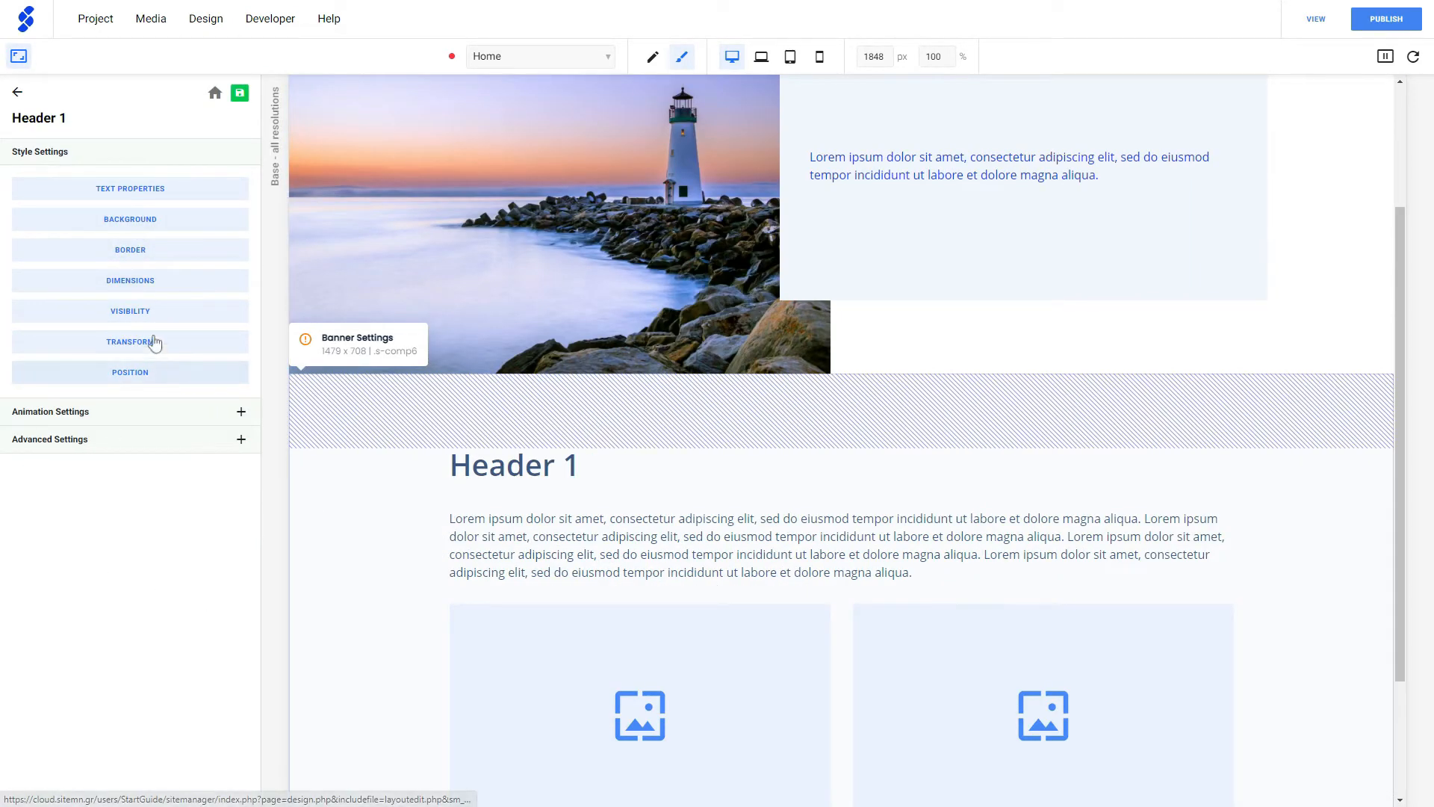
{"action": "left_click", "coordinate": [19, 56]}
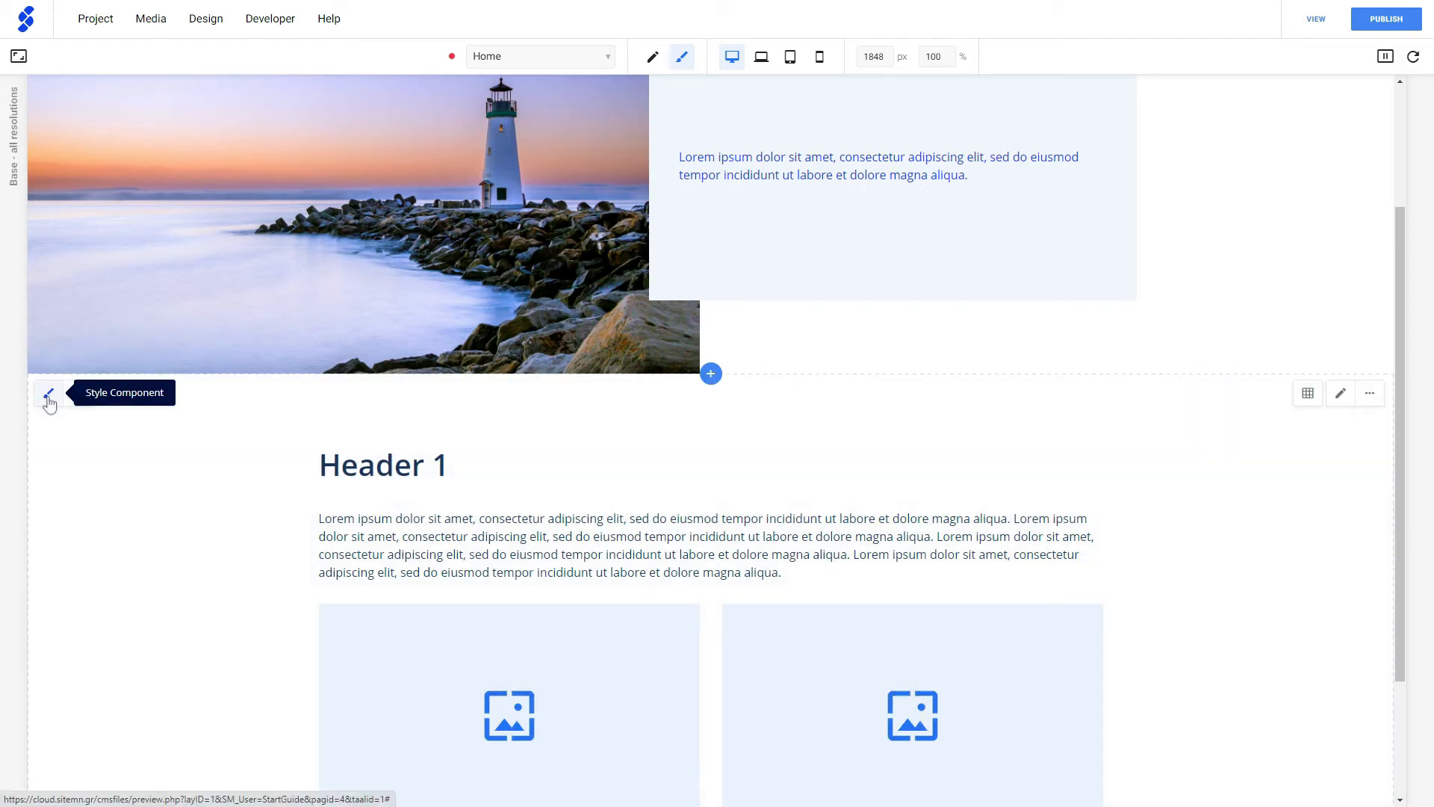
{"action": "left_click", "coordinate": [48, 396]}
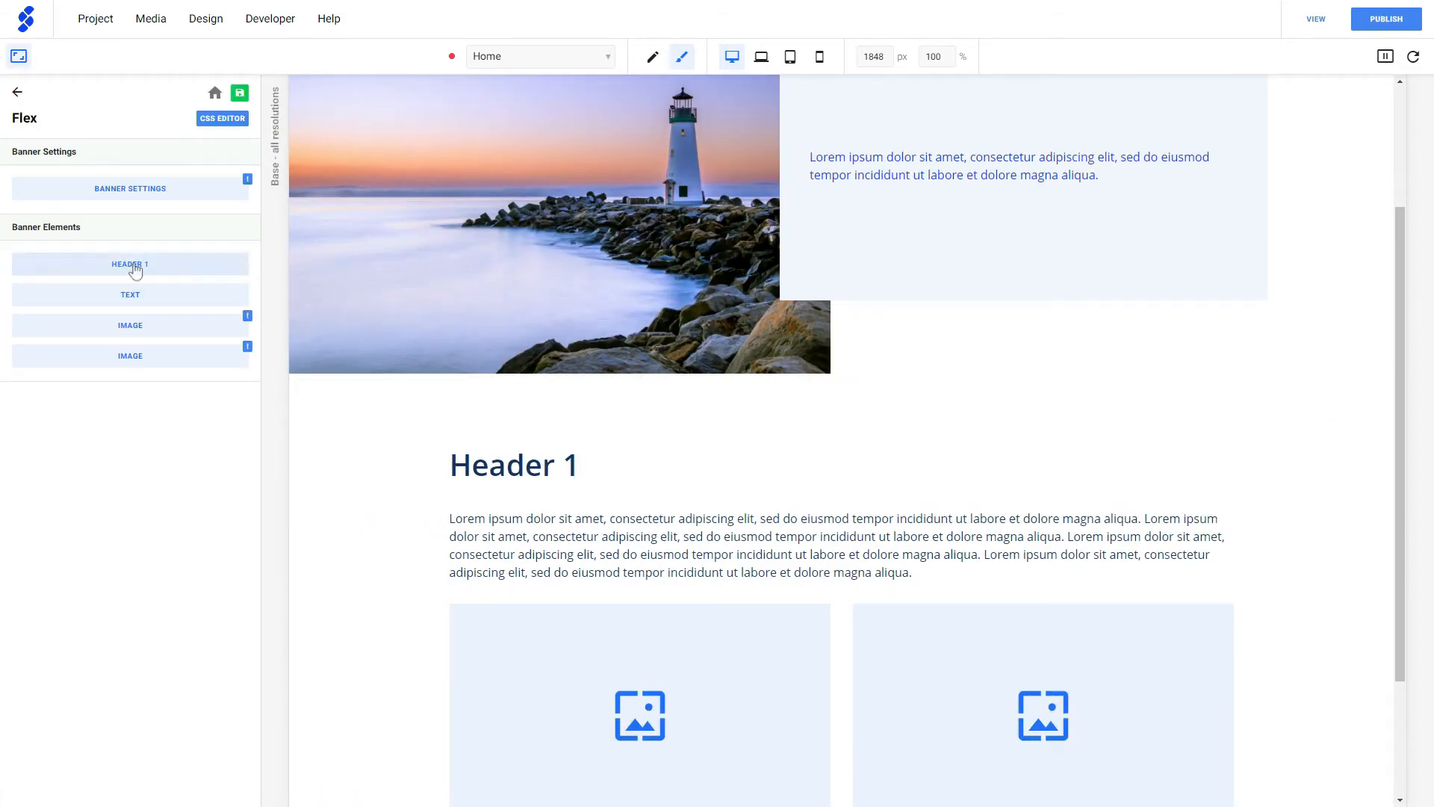
{"action": "left_click", "coordinate": [103, 269]}
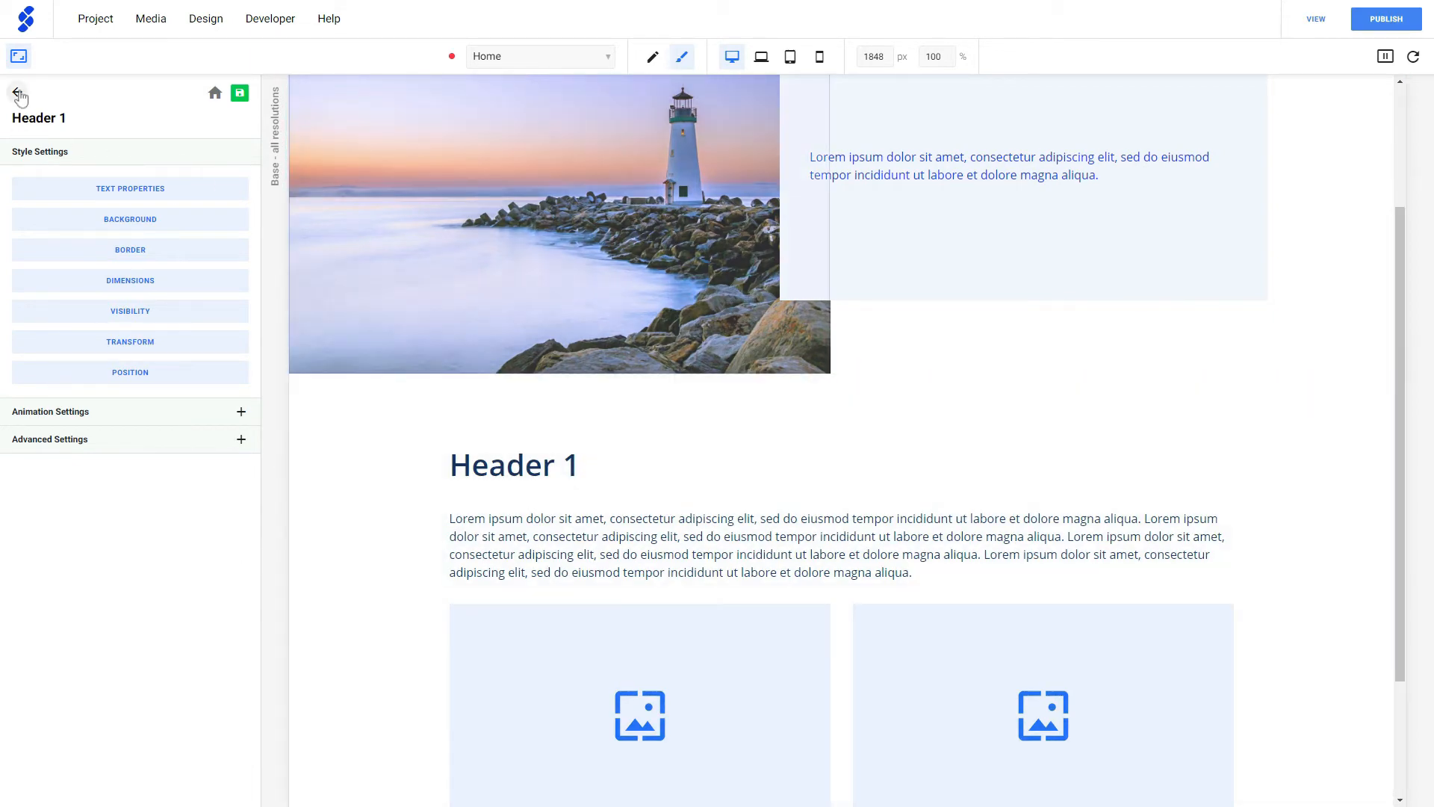
{"action": "left_click", "coordinate": [18, 60]}
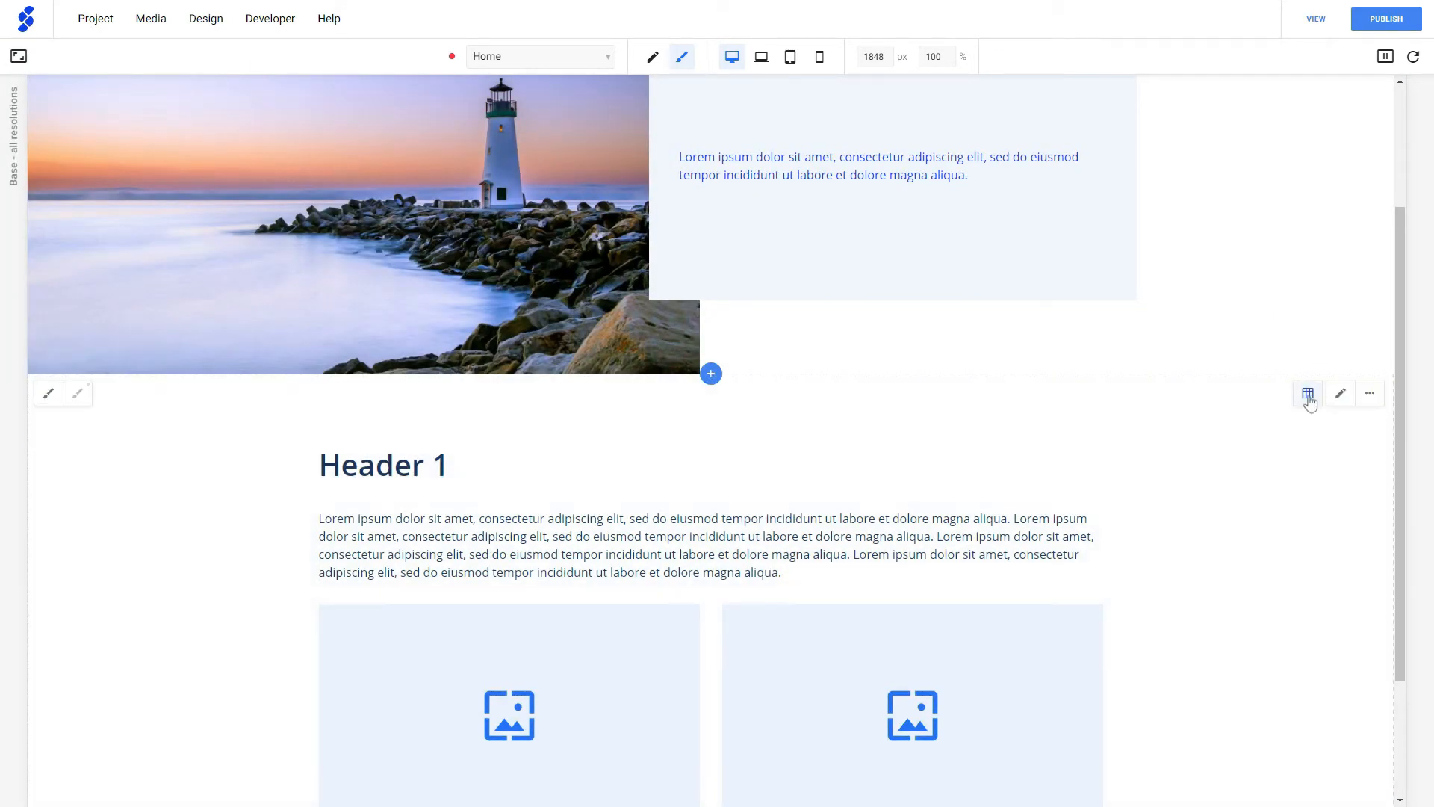
- View the Header 1 heading's style settings from the Flex component's layout editor, and return to the page with the layout saved
{"action": "left_click", "coordinate": [1308, 393]}
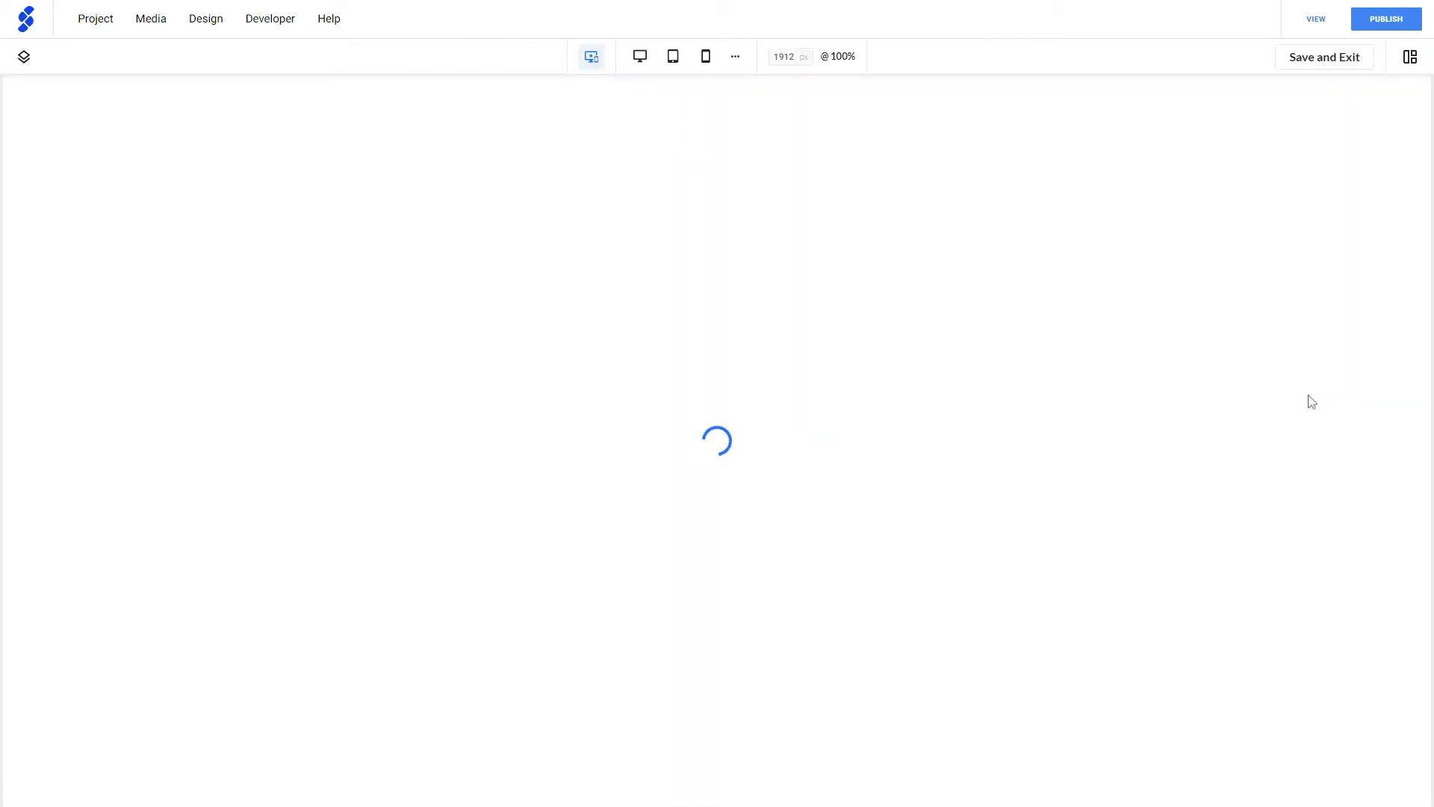
{"action": "scroll", "coordinate": [661, 567], "scroll_direction": "down", "scroll_amount": 1}
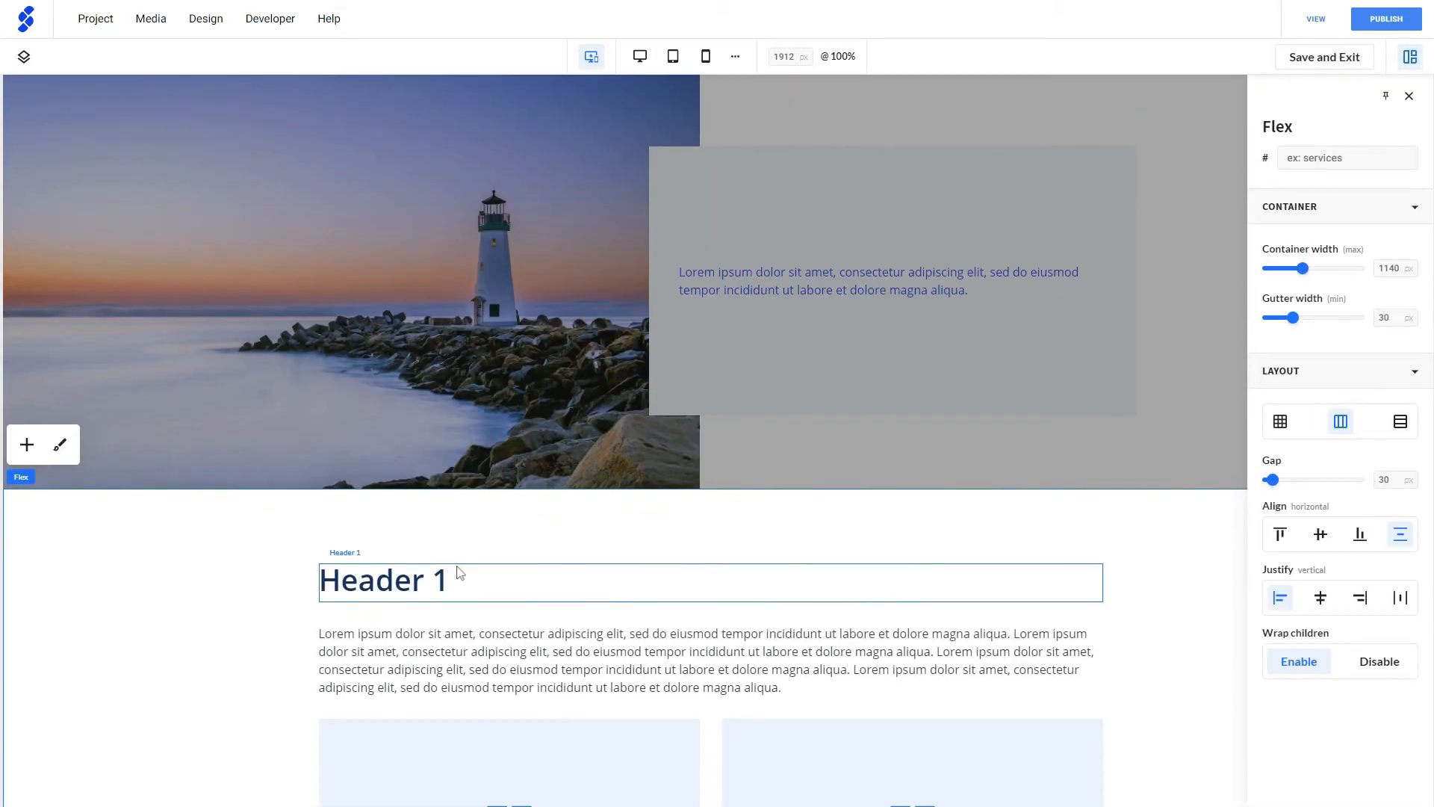
{"action": "left_click", "coordinate": [379, 573]}
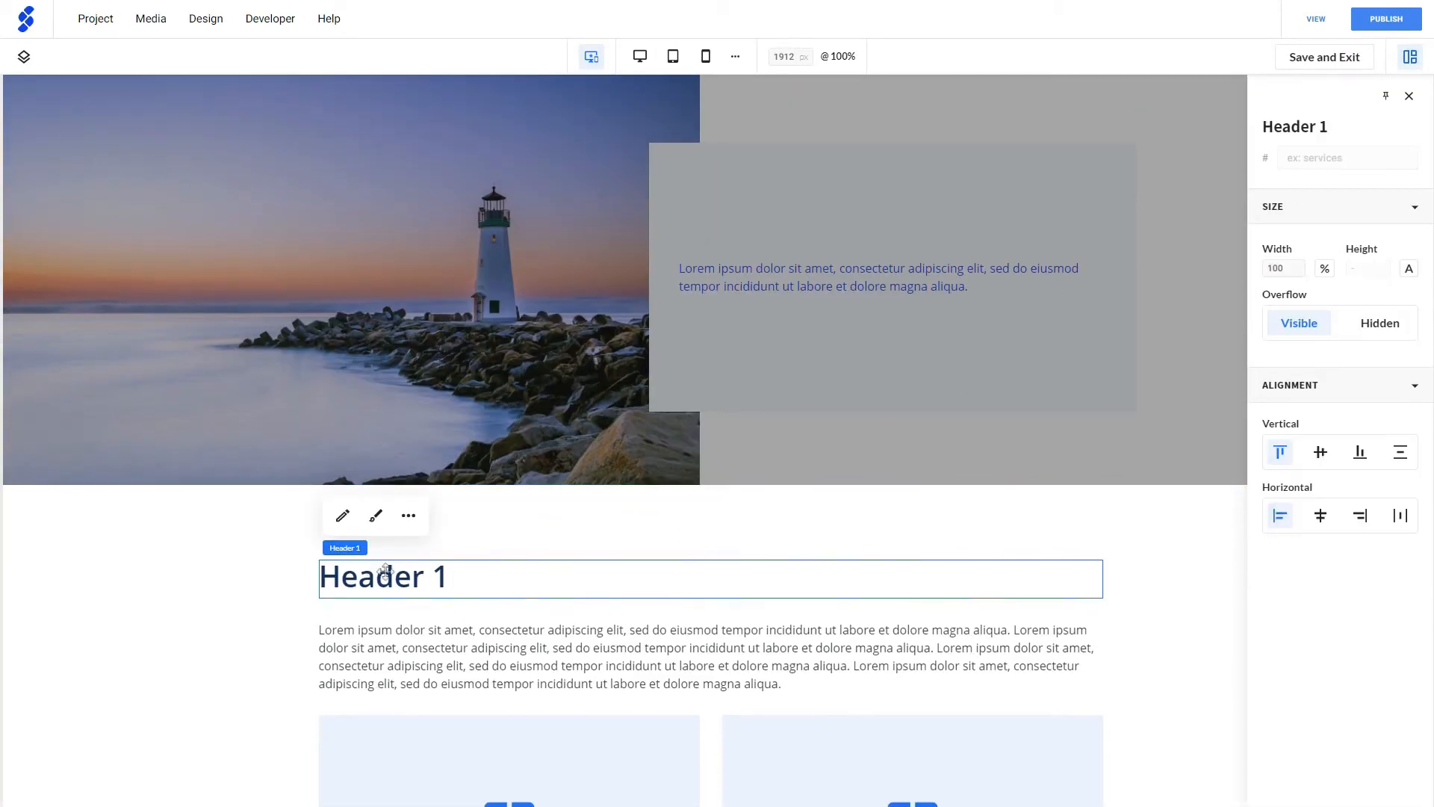
{"action": "left_click", "coordinate": [376, 517]}
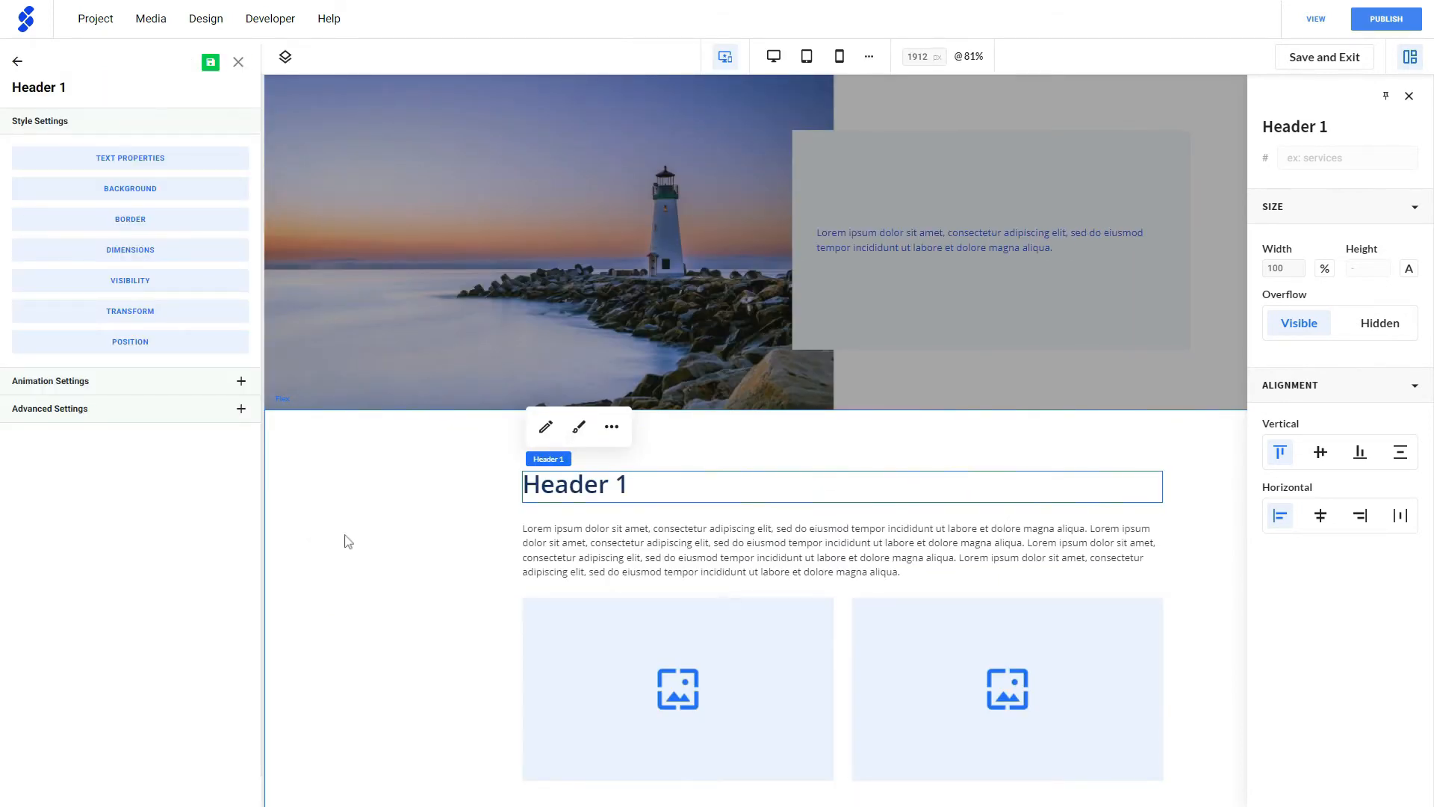
{"action": "left_click", "coordinate": [1312, 60]}
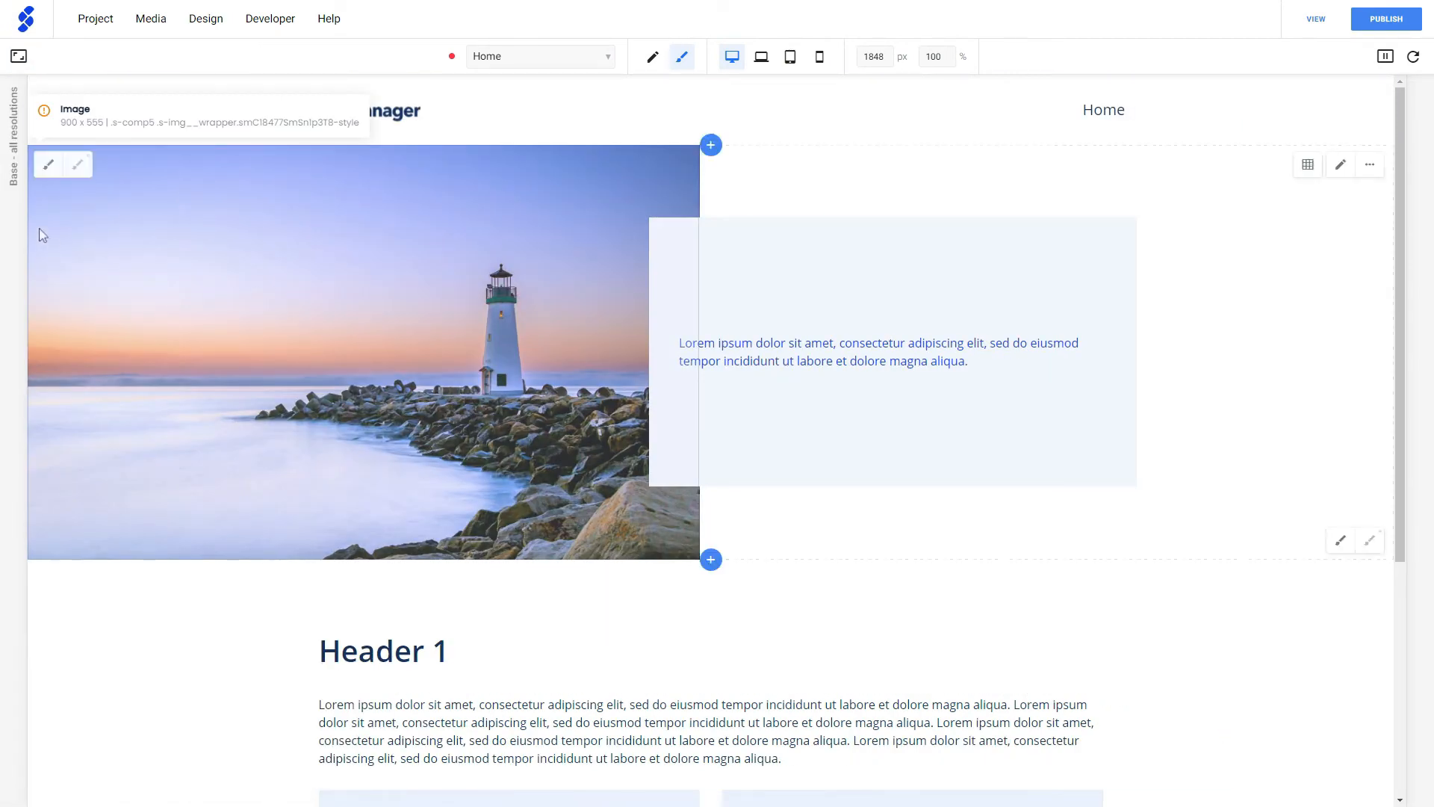
- Review the page layout's header, content and footer components and their styling options
{"action": "left_click", "coordinate": [22, 66]}
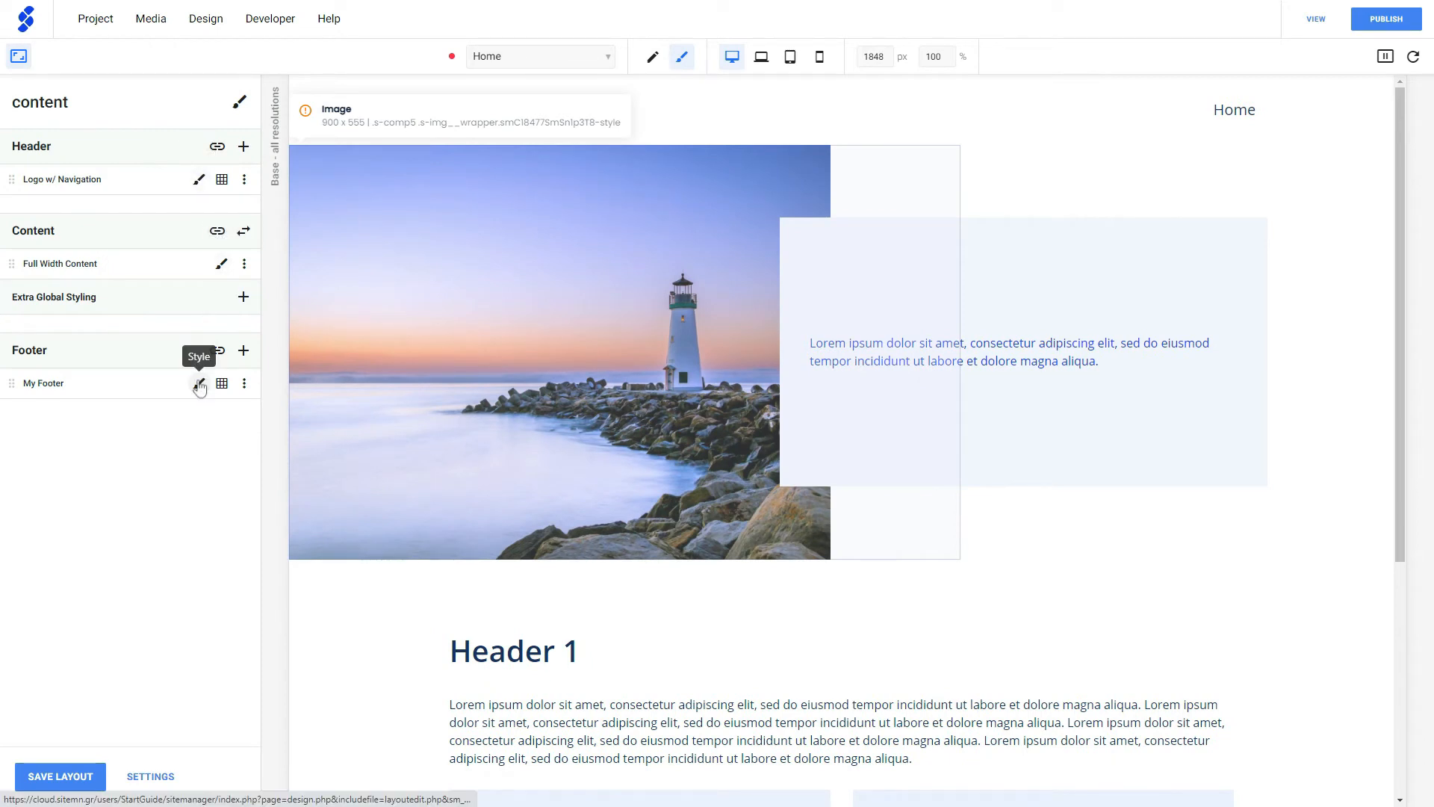
{"action": "left_click", "coordinate": [19, 56]}
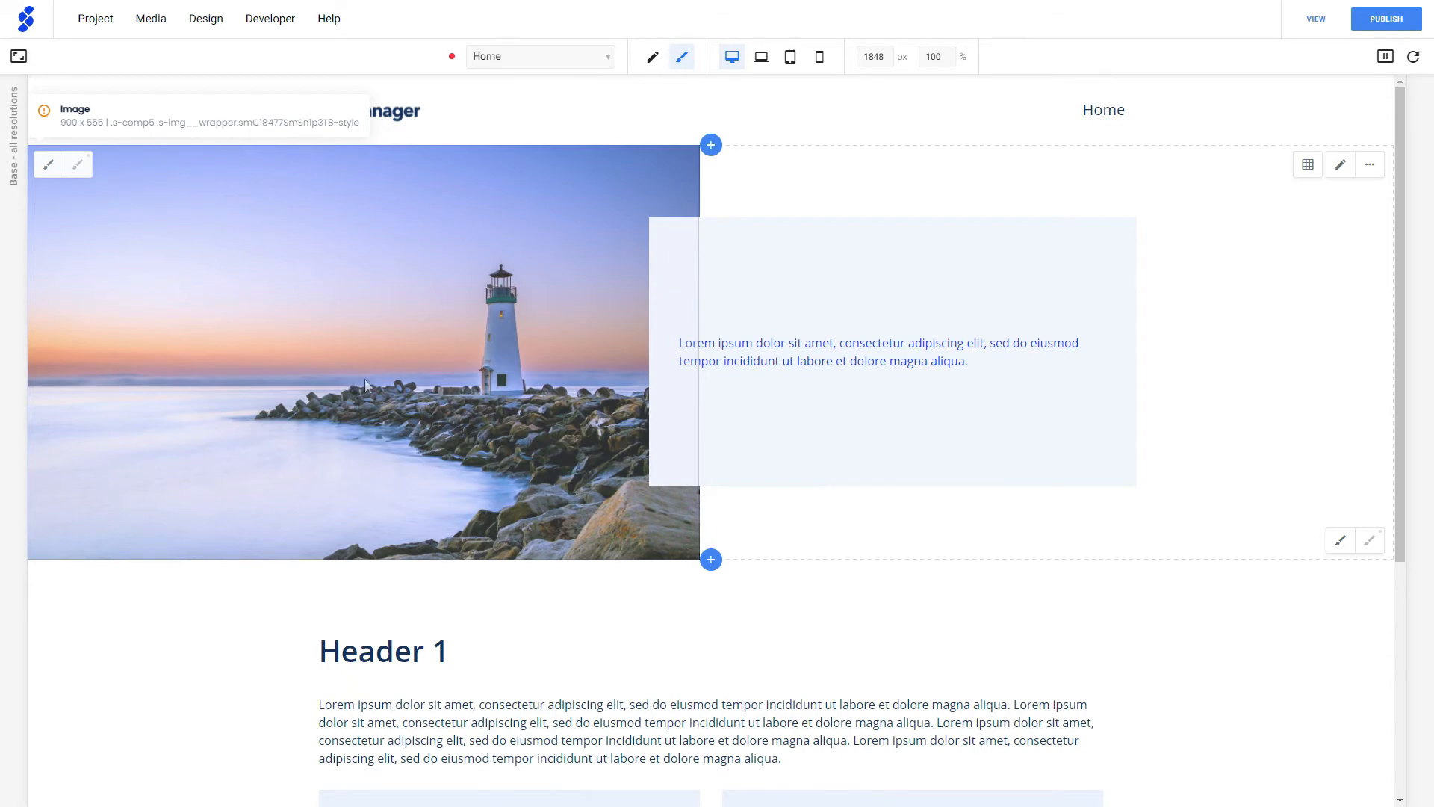
- Set the background color of the lighthouse banner to Text default for the base resolution
{"action": "left_click", "coordinate": [835, 183]}
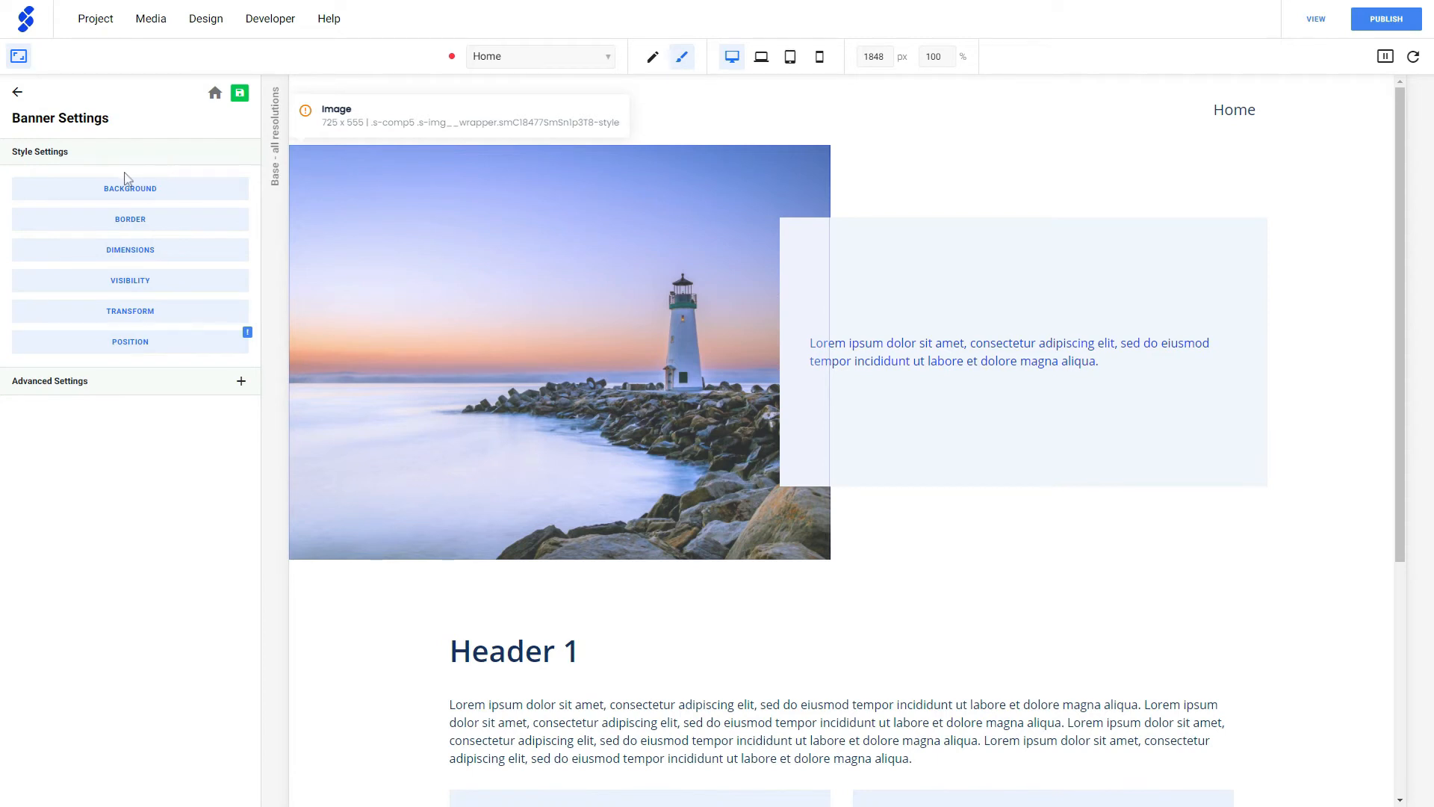
{"action": "left_click", "coordinate": [179, 195]}
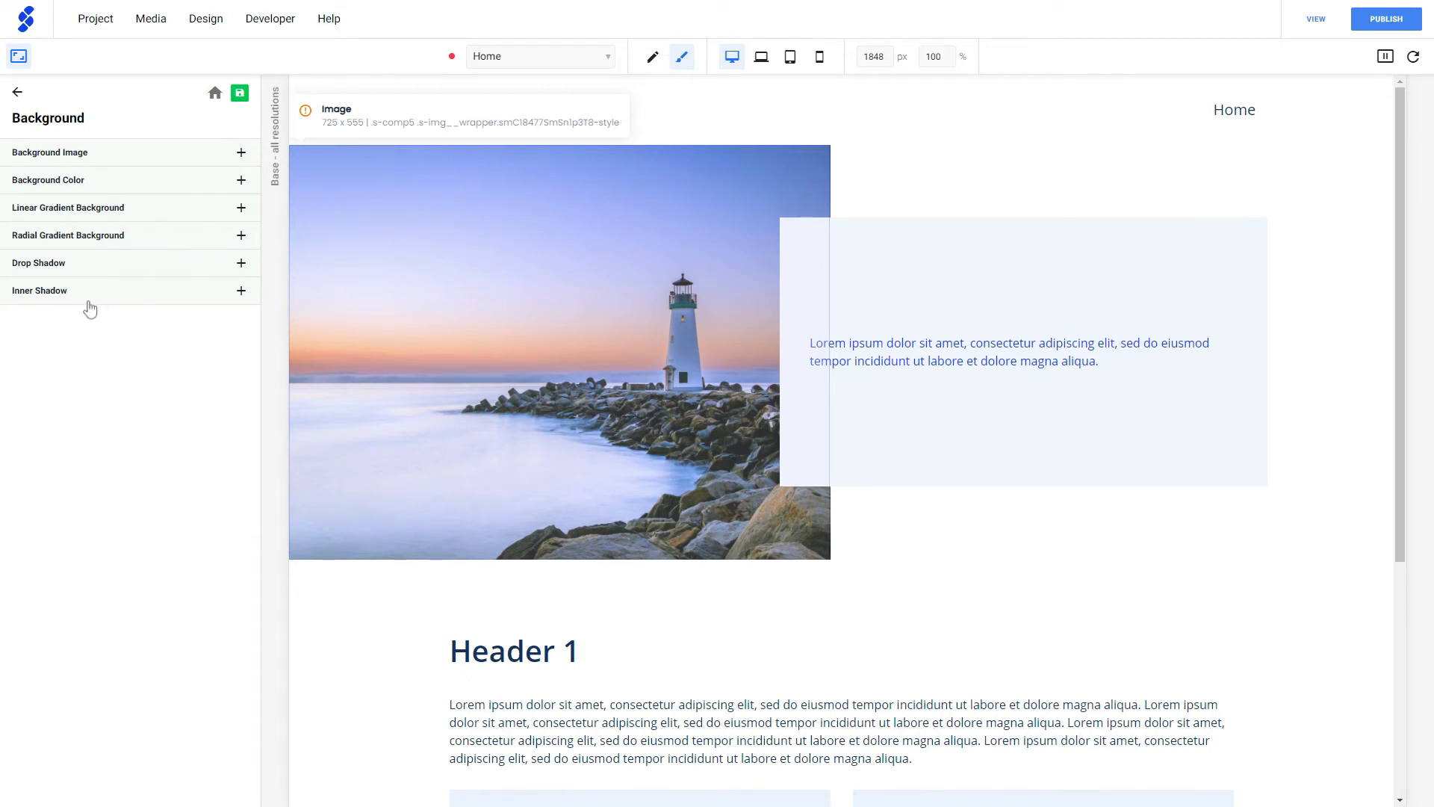
{"action": "left_click", "coordinate": [241, 183]}
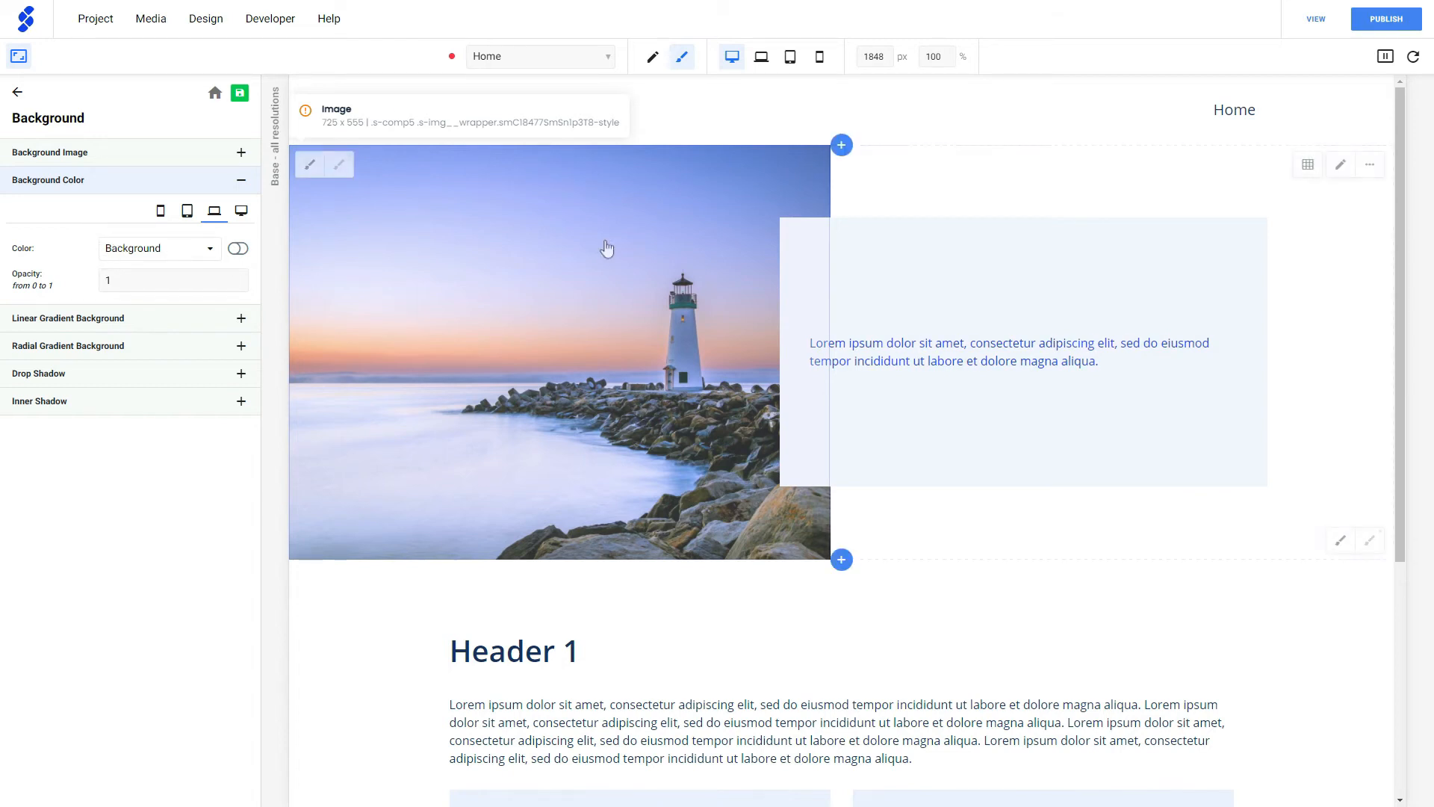
{"action": "left_click", "coordinate": [160, 250]}
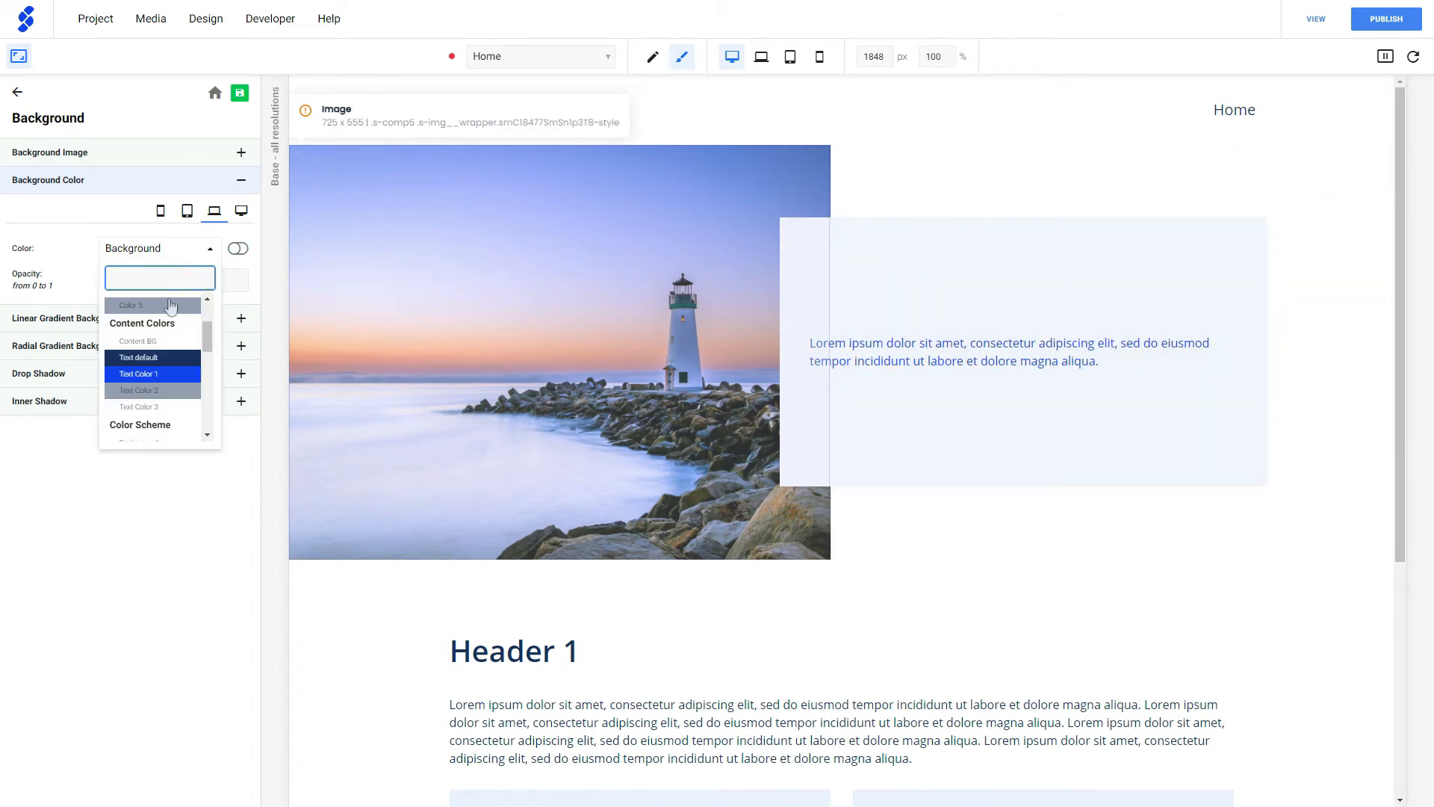
{"action": "scroll", "coordinate": [155, 367], "scroll_direction": "up", "scroll_amount": 1}
{"action": "left_click", "coordinate": [153, 369]}
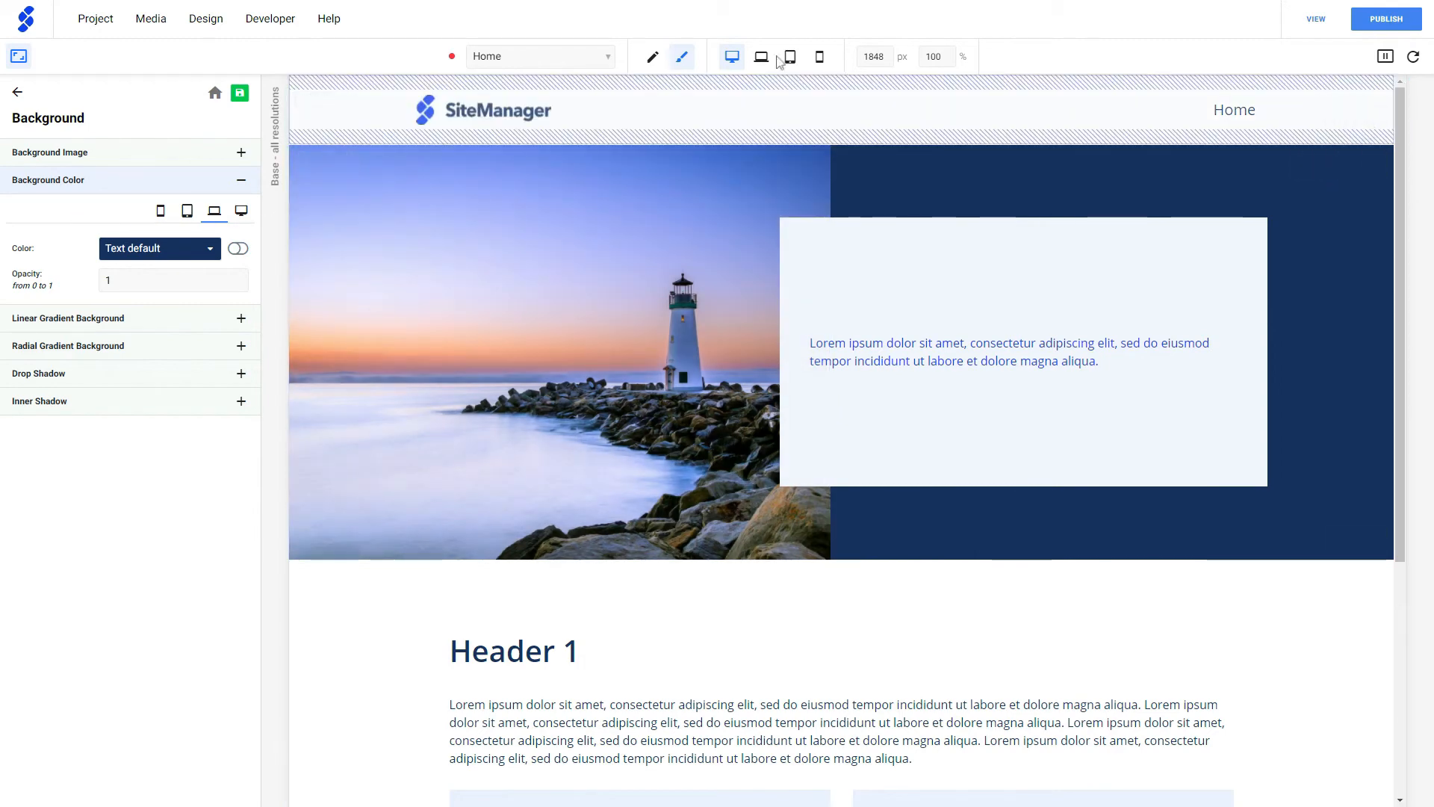
- In mobile preview, set the banner's mobile background color to Content BG, and return to the desktop preview
{"action": "left_click", "coordinate": [819, 56]}
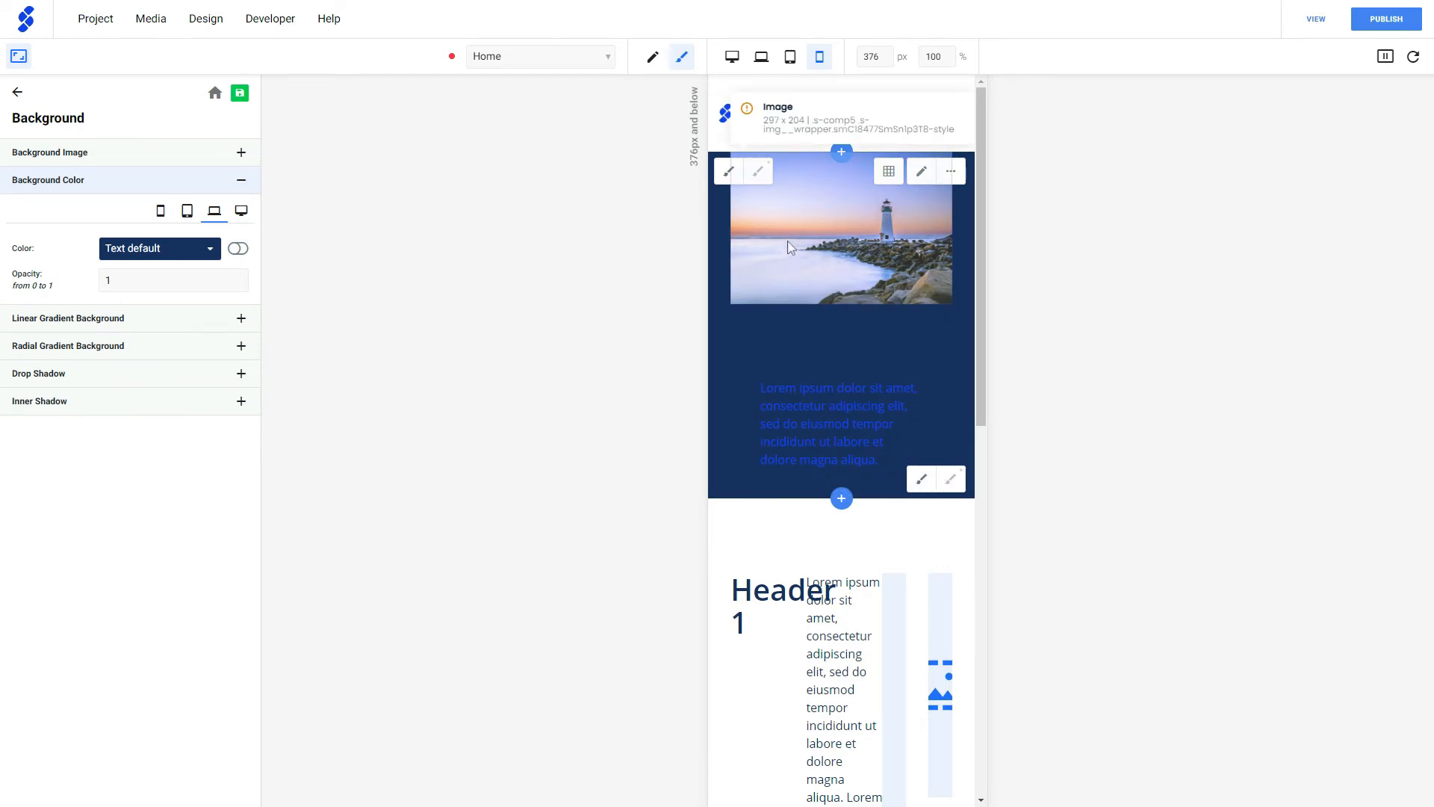
{"action": "left_click", "coordinate": [160, 215]}
{"action": "left_click", "coordinate": [137, 247]}
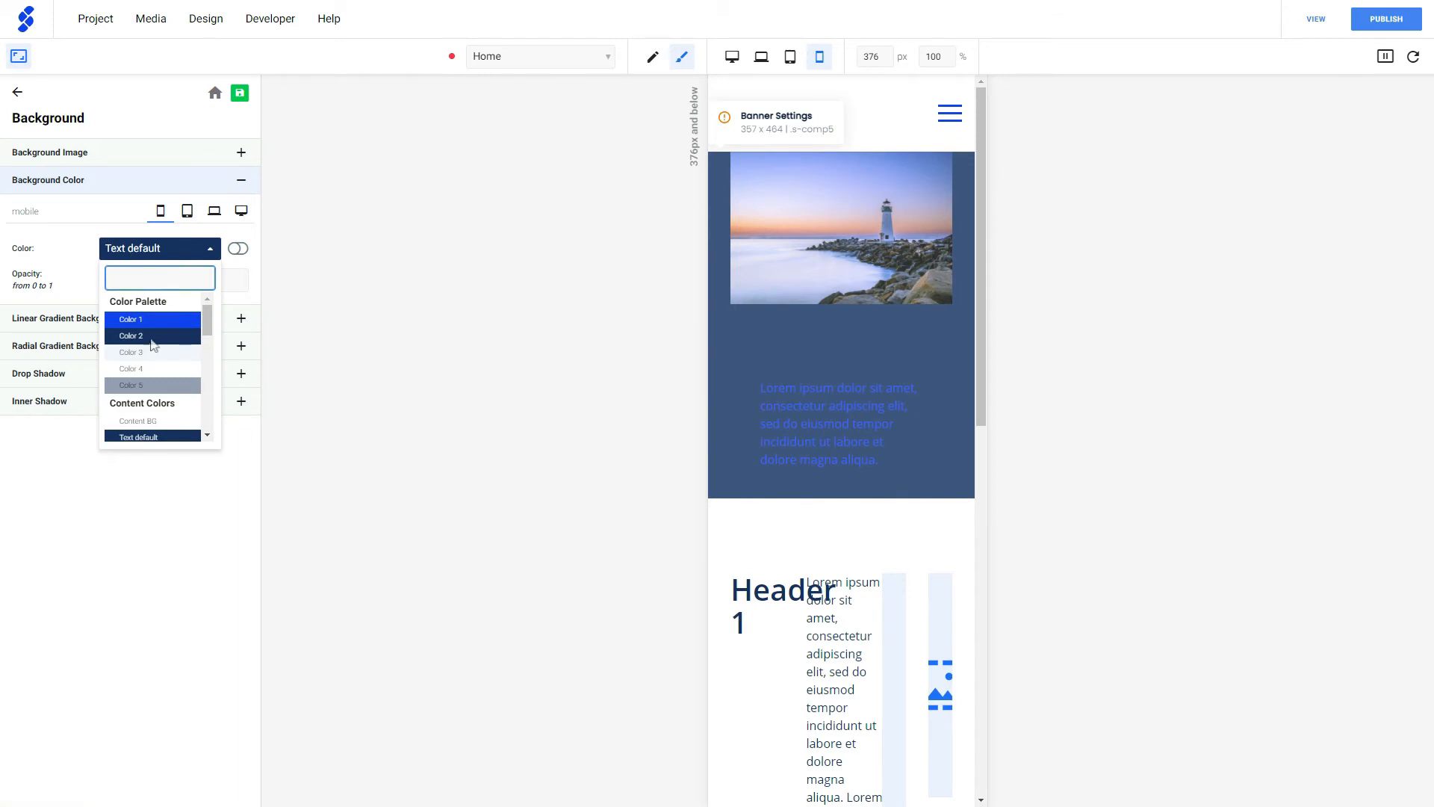
{"action": "left_click", "coordinate": [146, 421]}
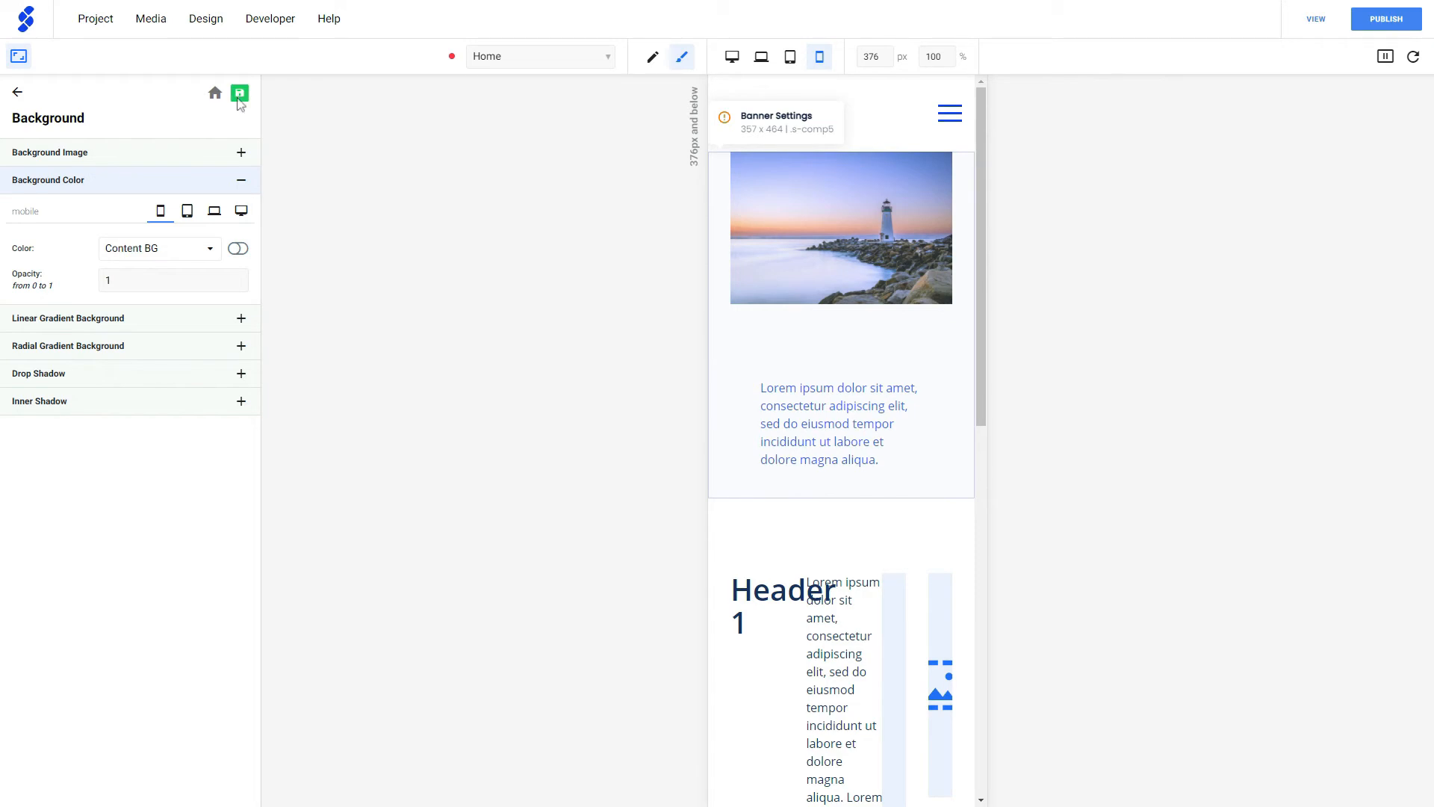
{"action": "left_click", "coordinate": [20, 58]}
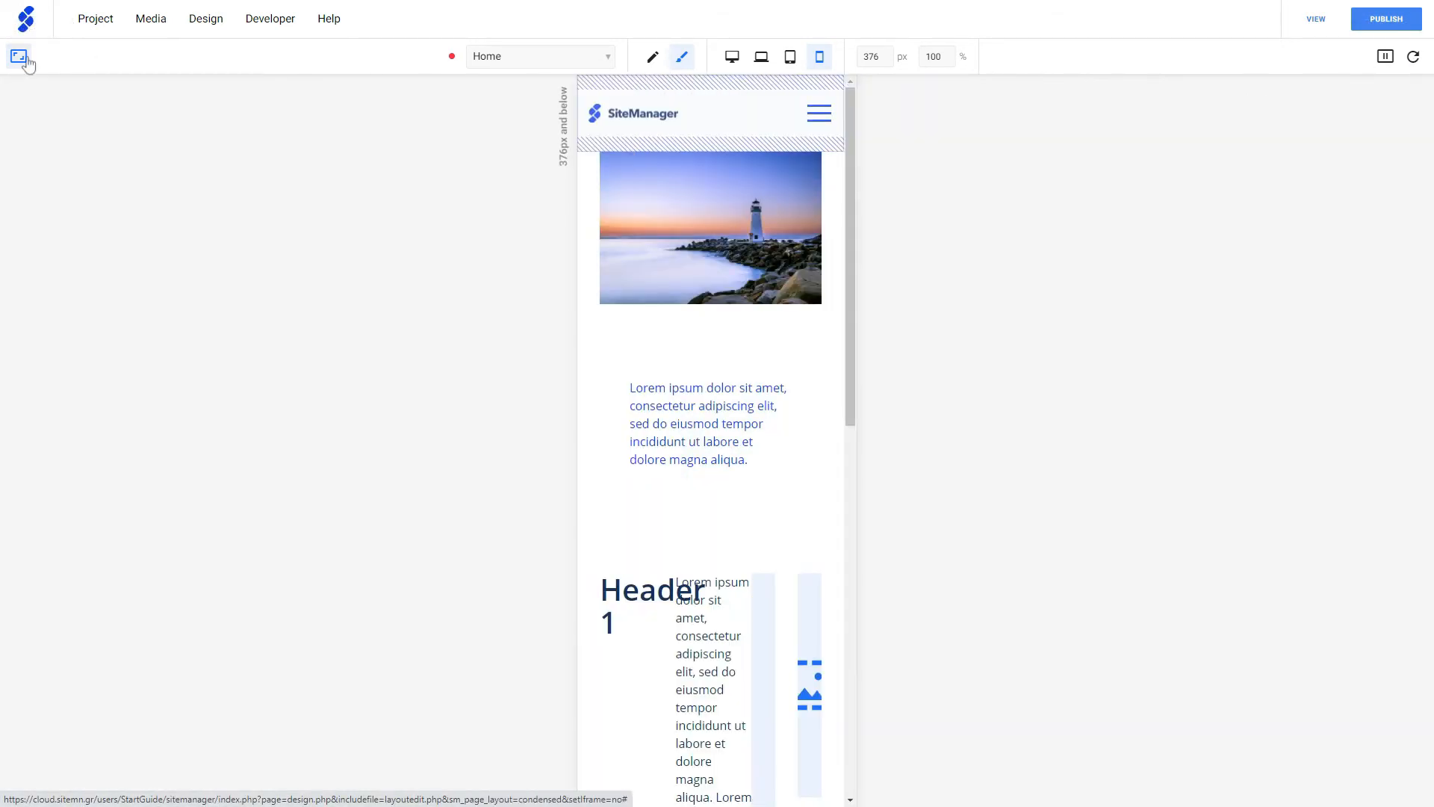
{"action": "left_click", "coordinate": [733, 59]}
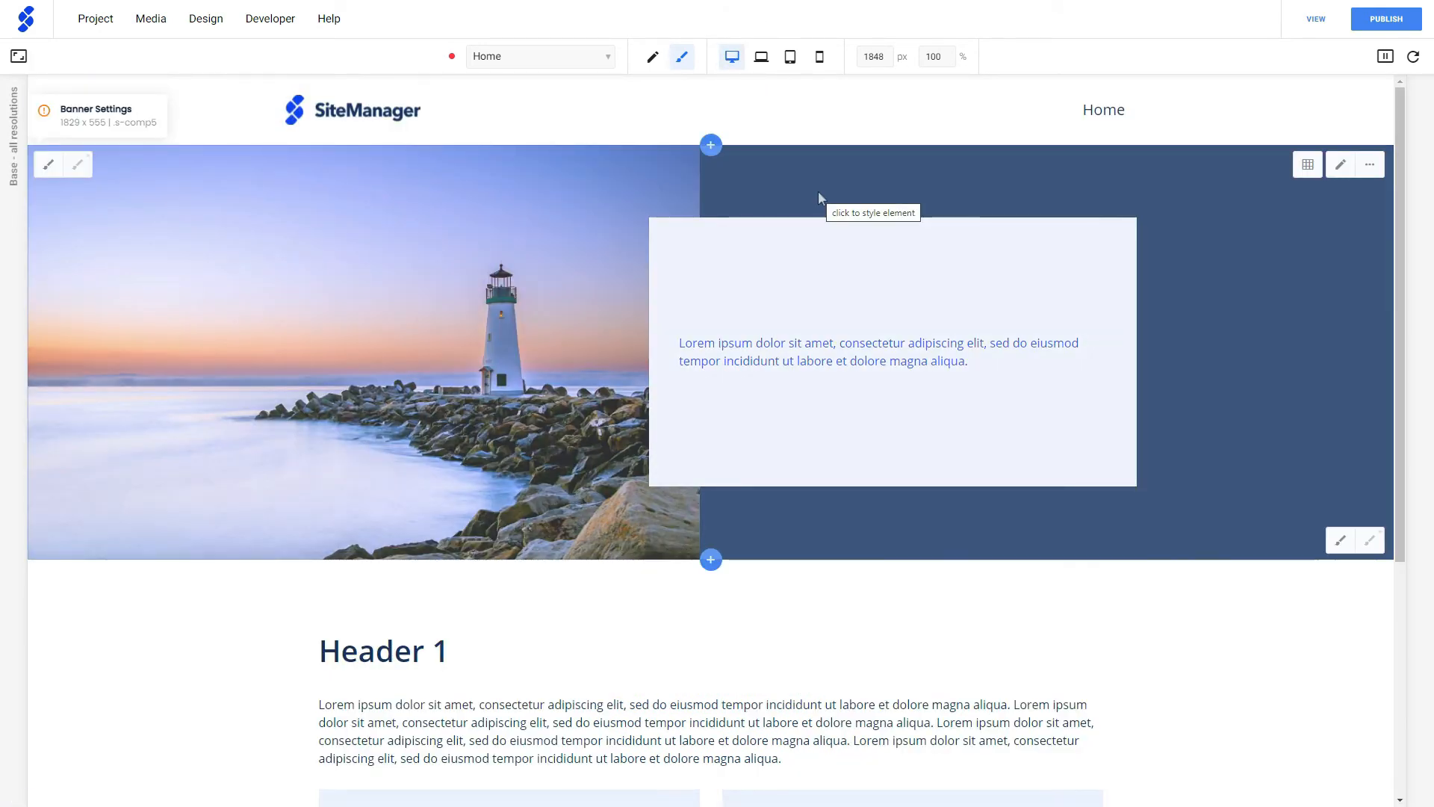
- Examine the Border and Dimensions options in the lighthouse banner's style settings
{"action": "left_click", "coordinate": [818, 194]}
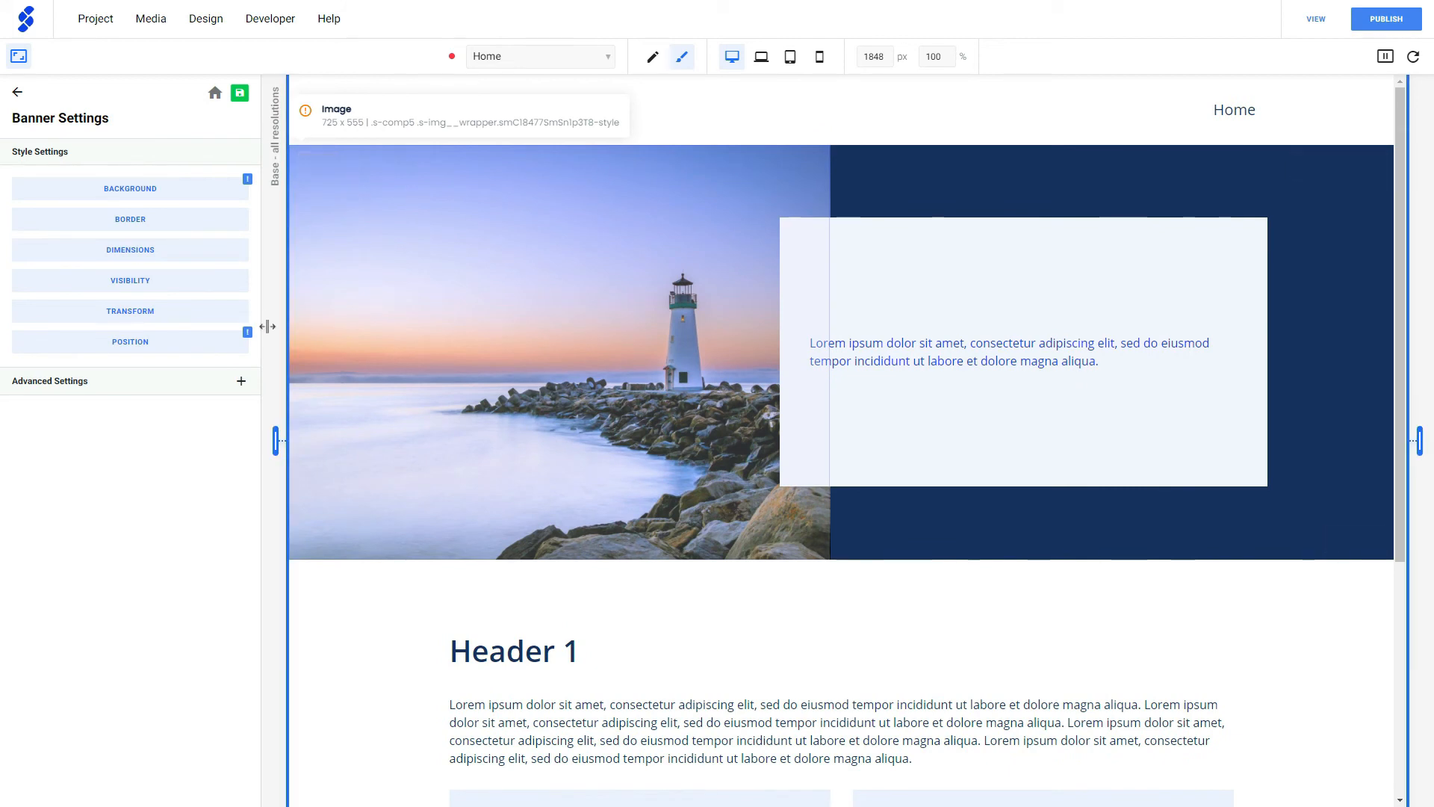
{"action": "left_click", "coordinate": [155, 219]}
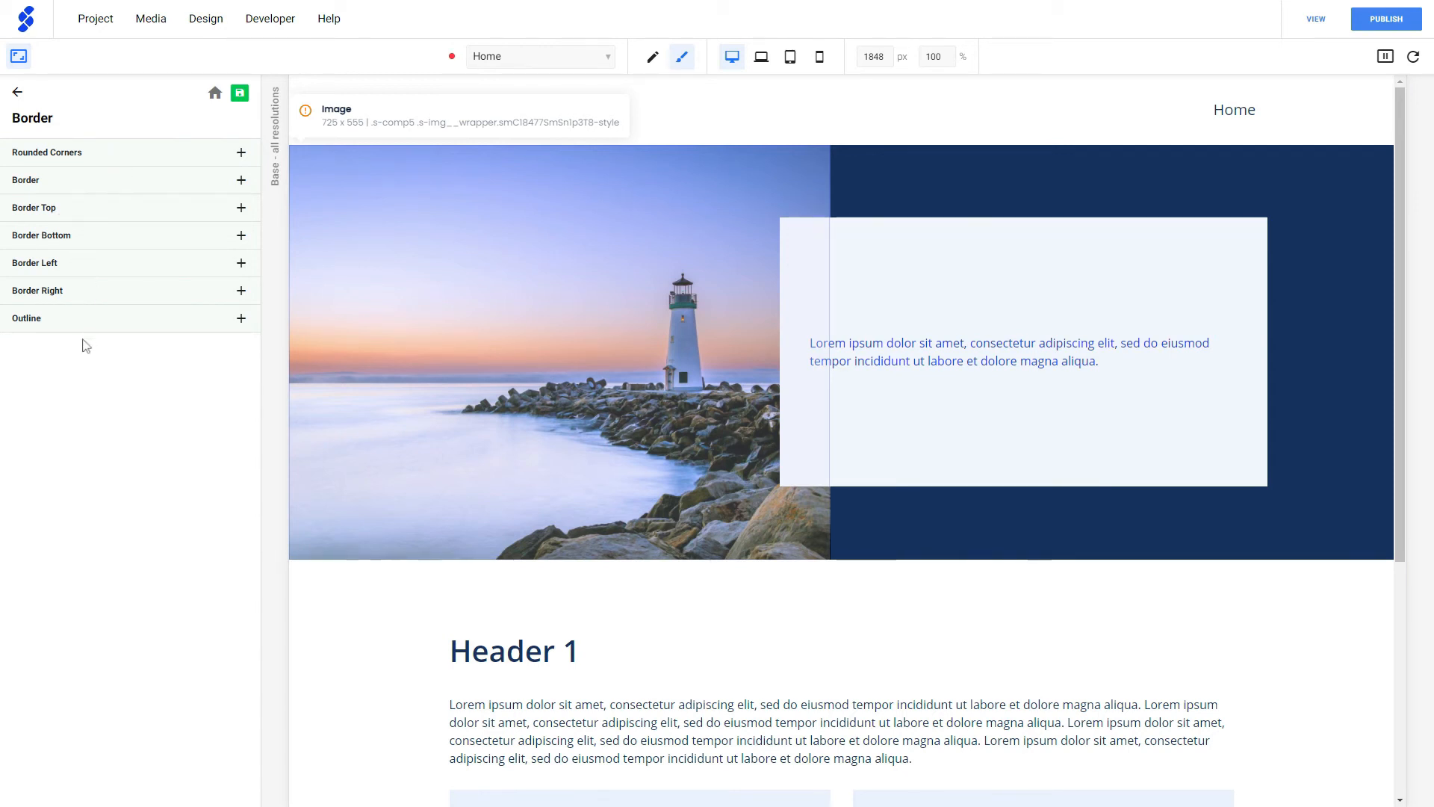
{"action": "left_click", "coordinate": [17, 92]}
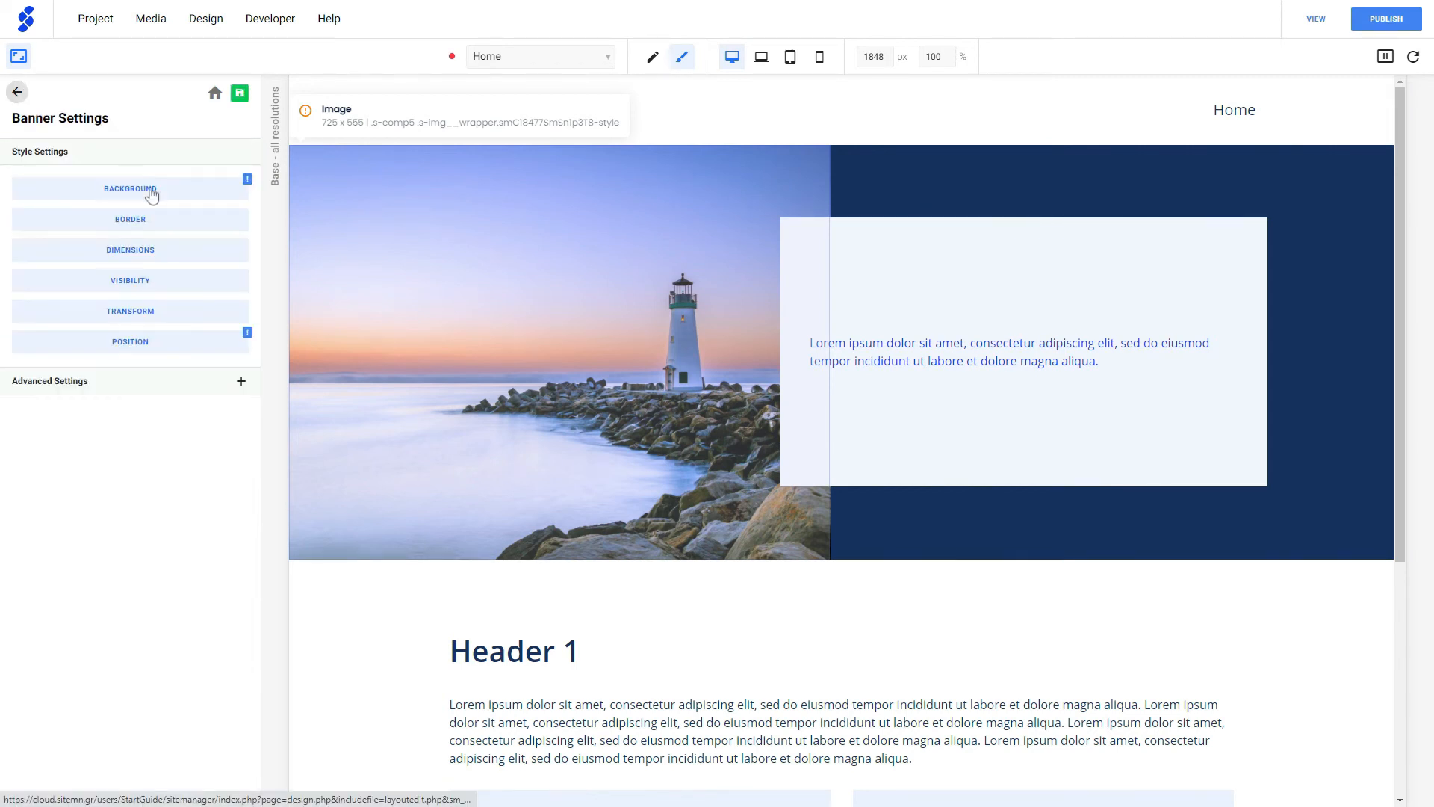
{"action": "left_click", "coordinate": [158, 251]}
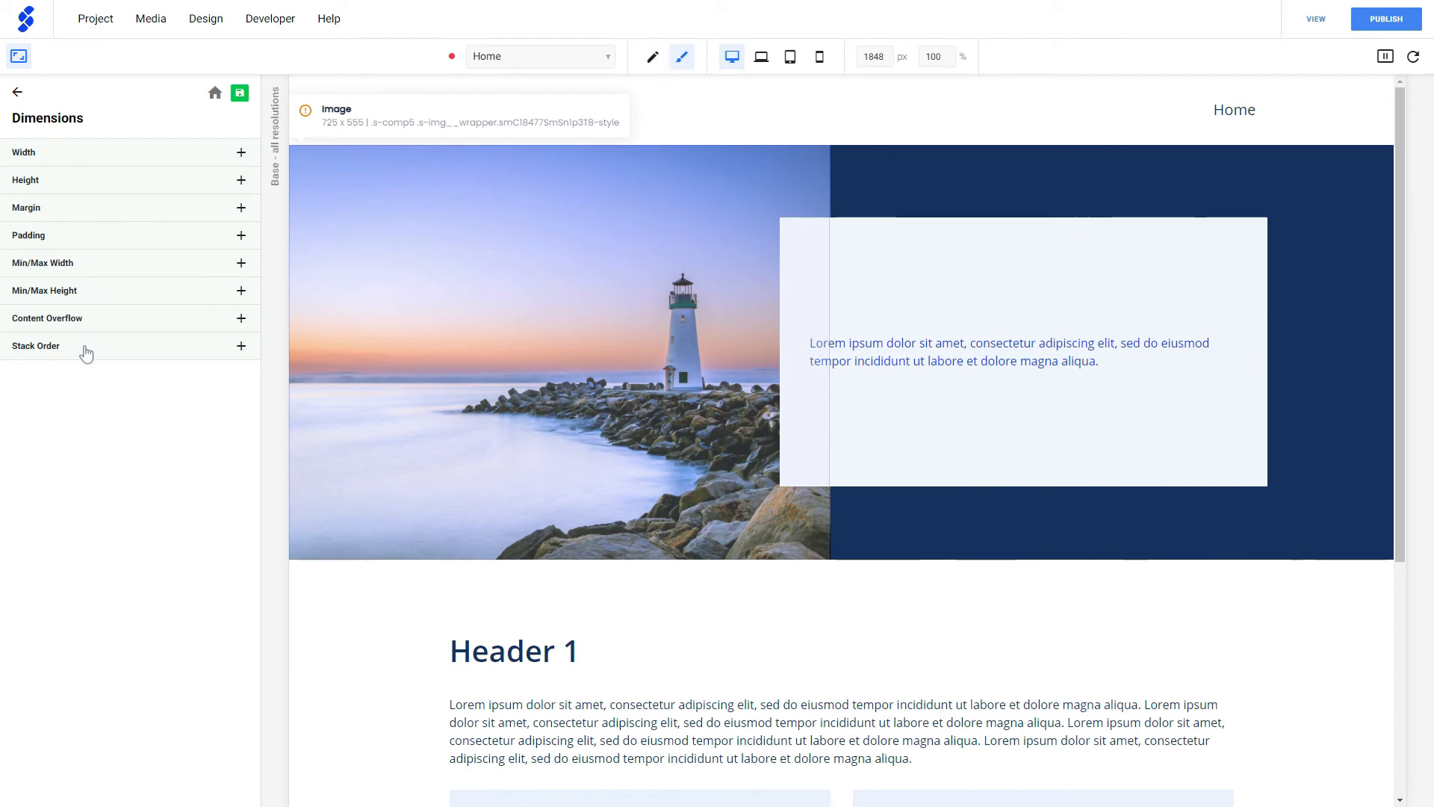
{"action": "left_click", "coordinate": [16, 93]}
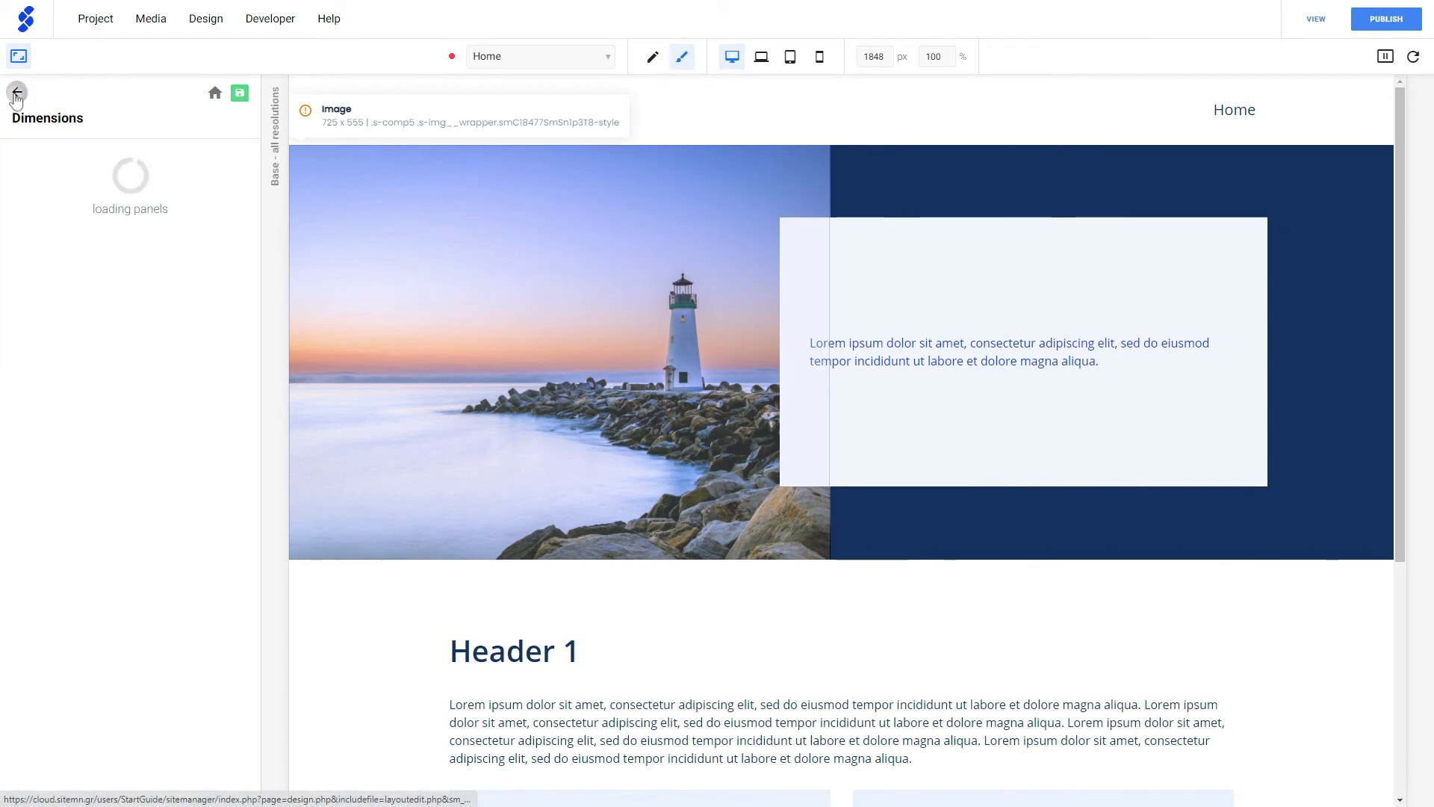
- Examine the banner's Visibility options, including the opacity and visibility settings
{"action": "left_click", "coordinate": [130, 280]}
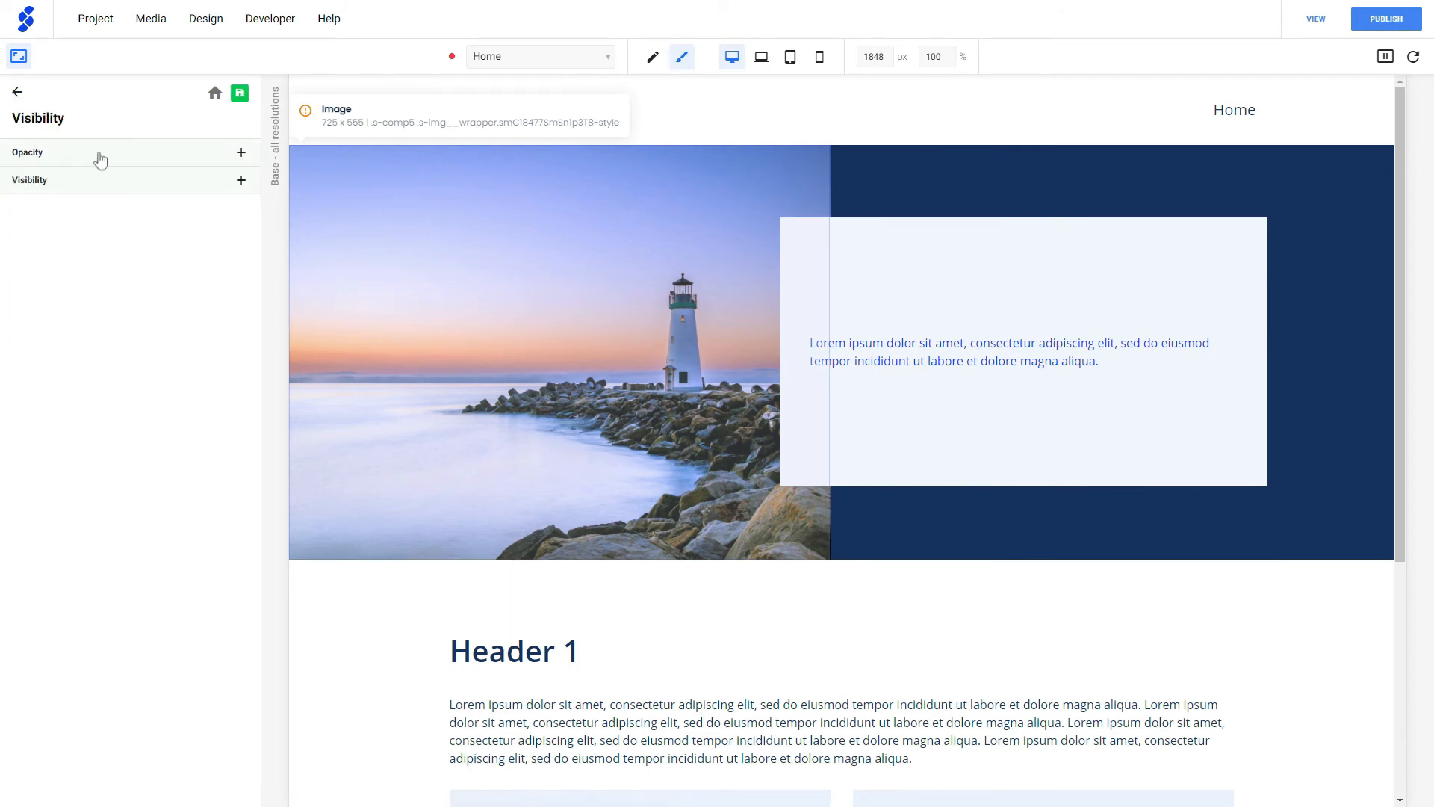
{"action": "left_click", "coordinate": [100, 159]}
{"action": "left_click", "coordinate": [100, 157]}
{"action": "left_click", "coordinate": [91, 185]}
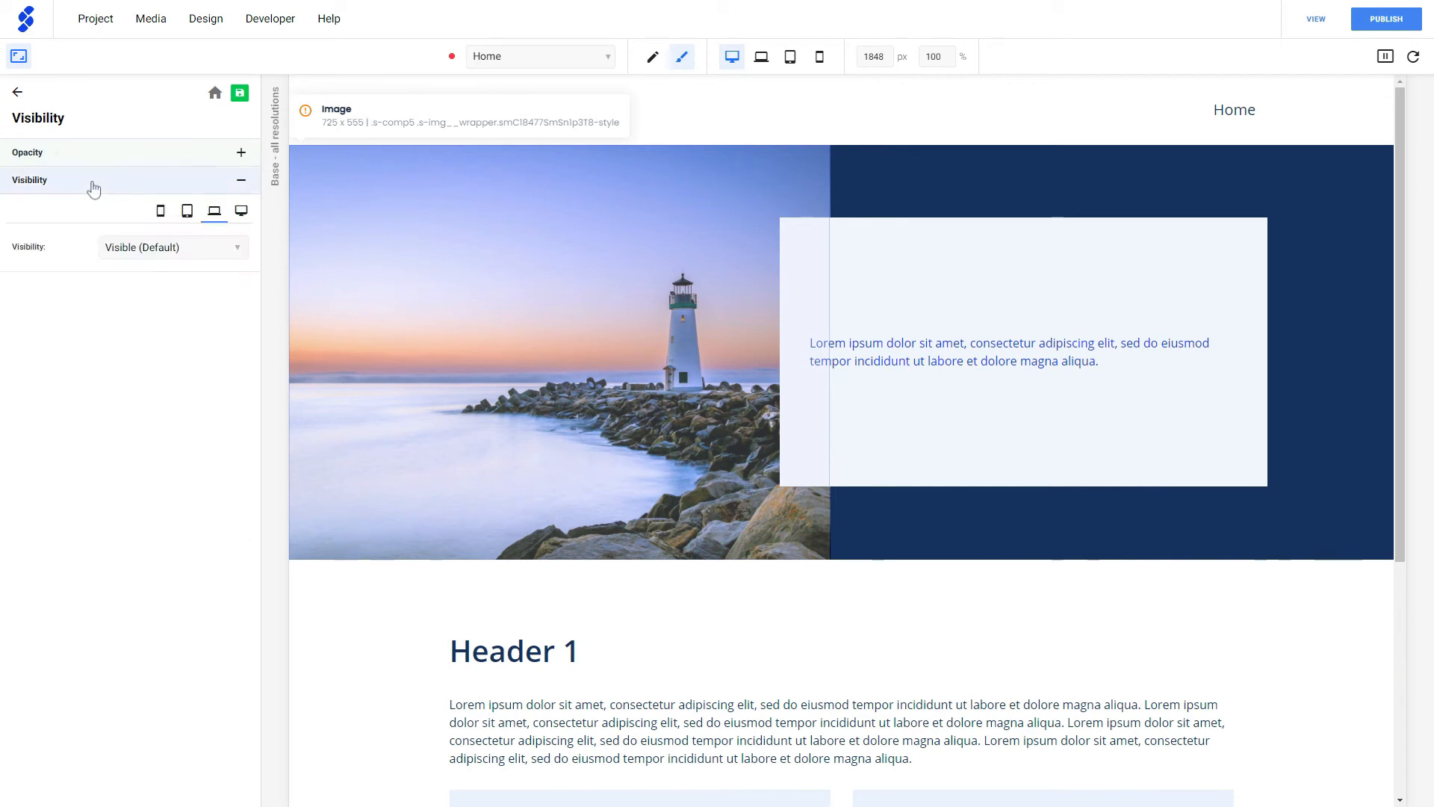
{"action": "left_click", "coordinate": [94, 186]}
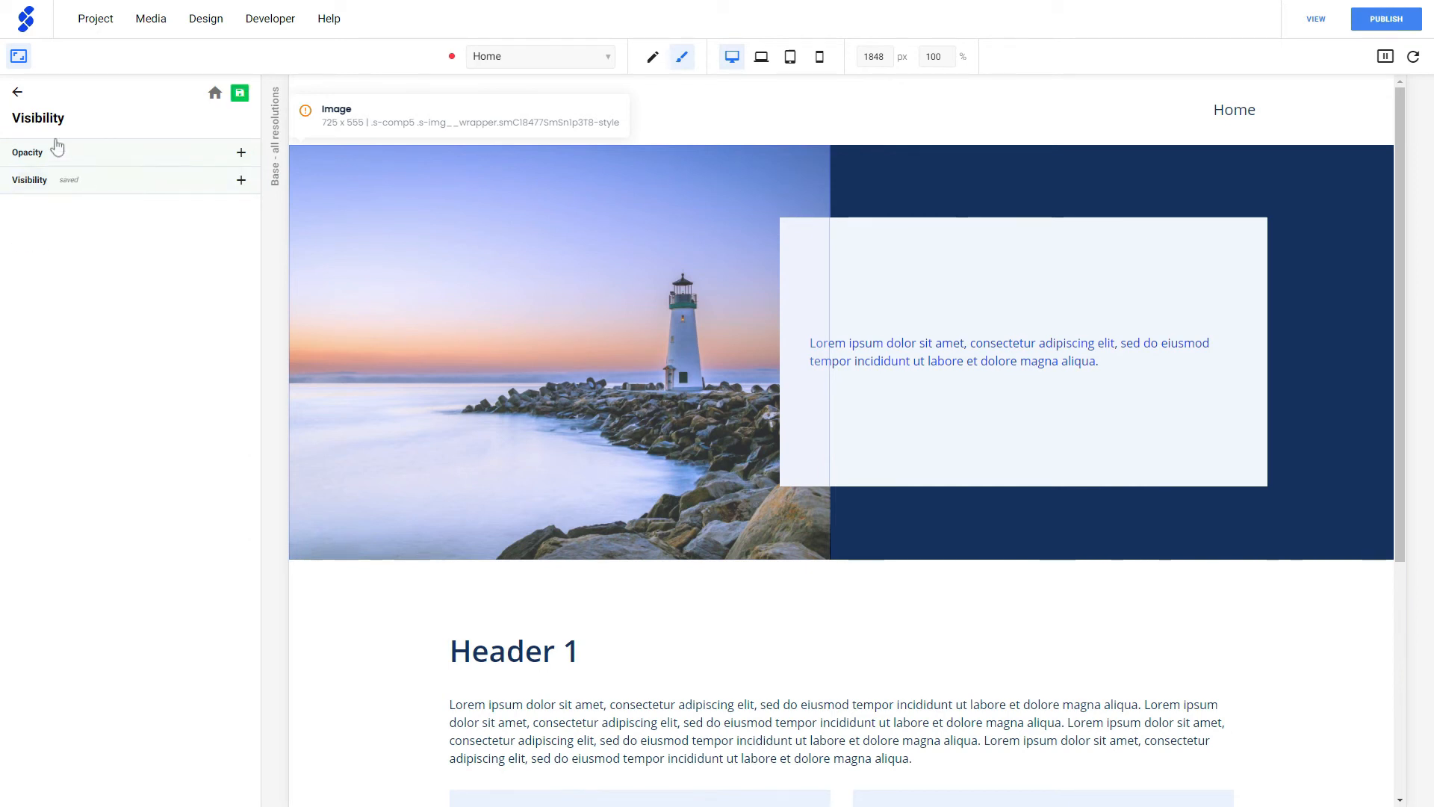
{"action": "left_click", "coordinate": [17, 93]}
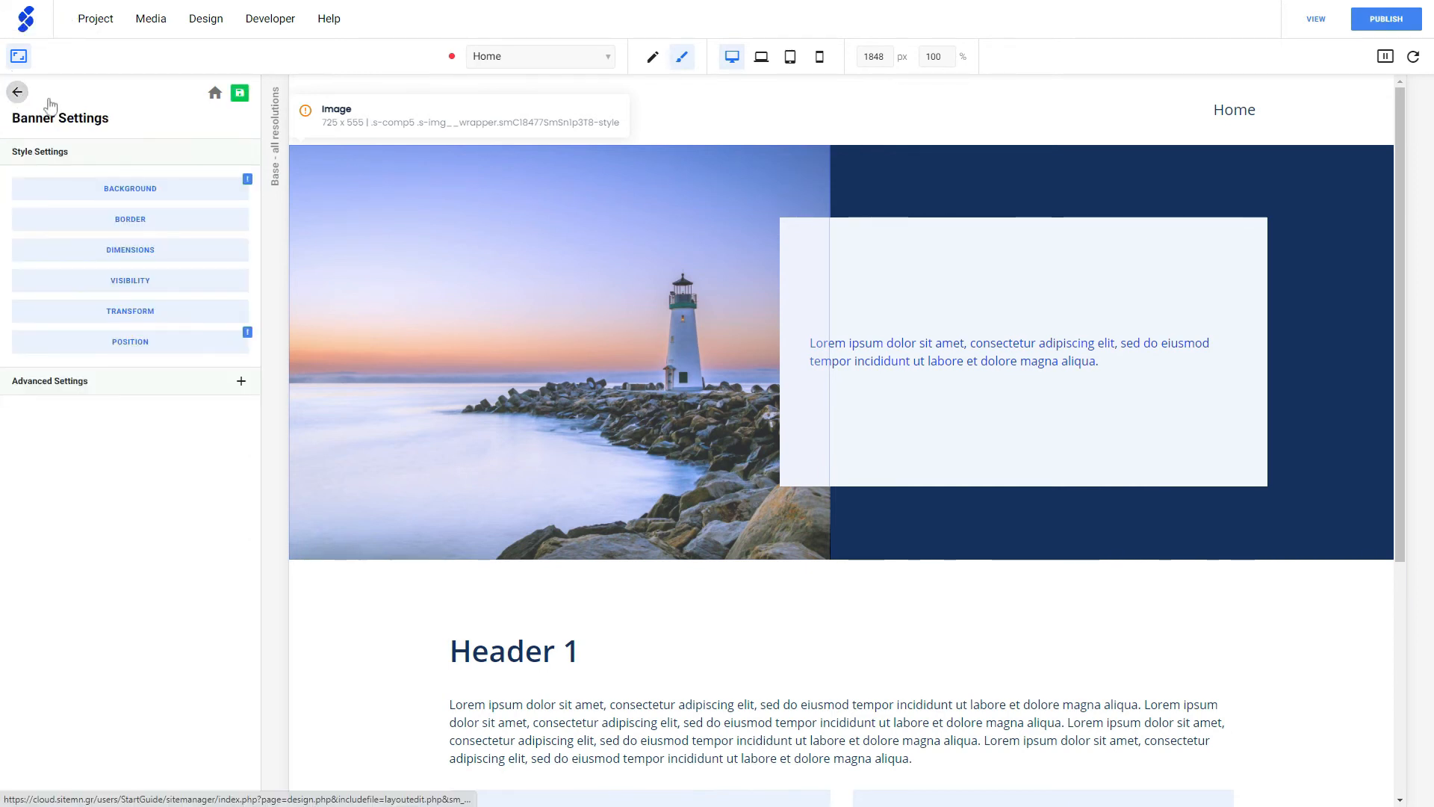
- Examine the banner's Transform options and the available Position types, leaving the style settings without a change
{"action": "left_click", "coordinate": [145, 317]}
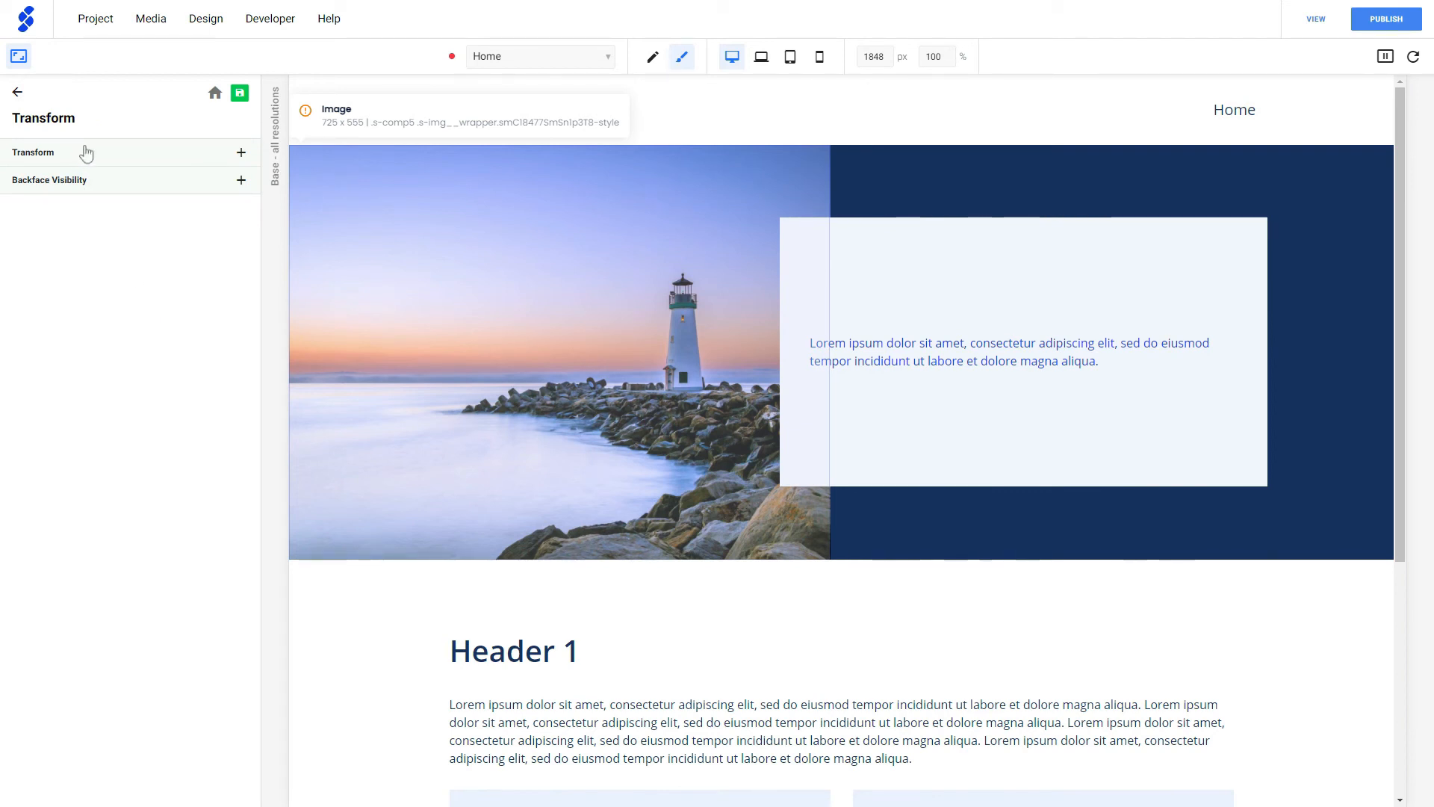
{"action": "left_click", "coordinate": [17, 92]}
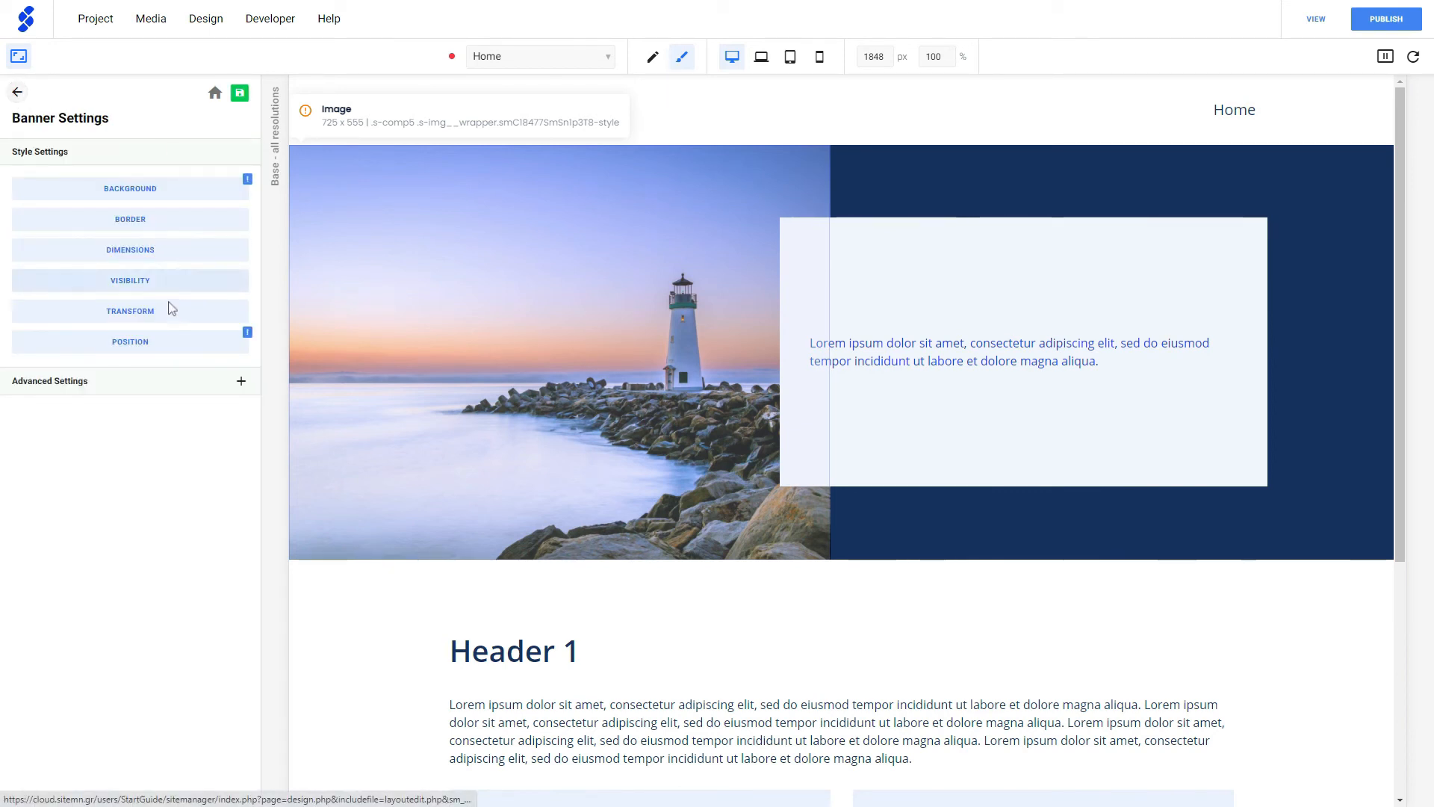
{"action": "left_click", "coordinate": [149, 342]}
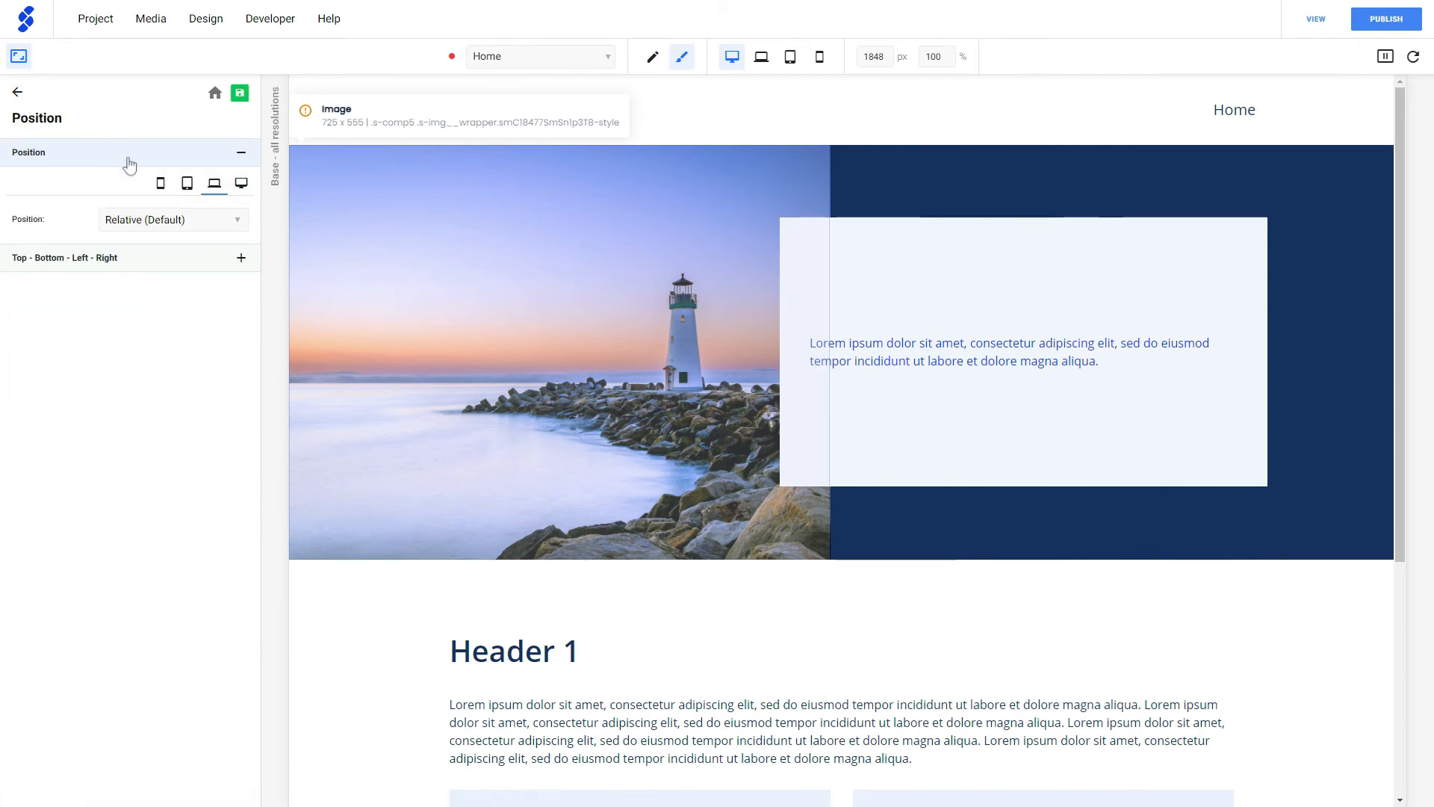
{"action": "left_click", "coordinate": [121, 219]}
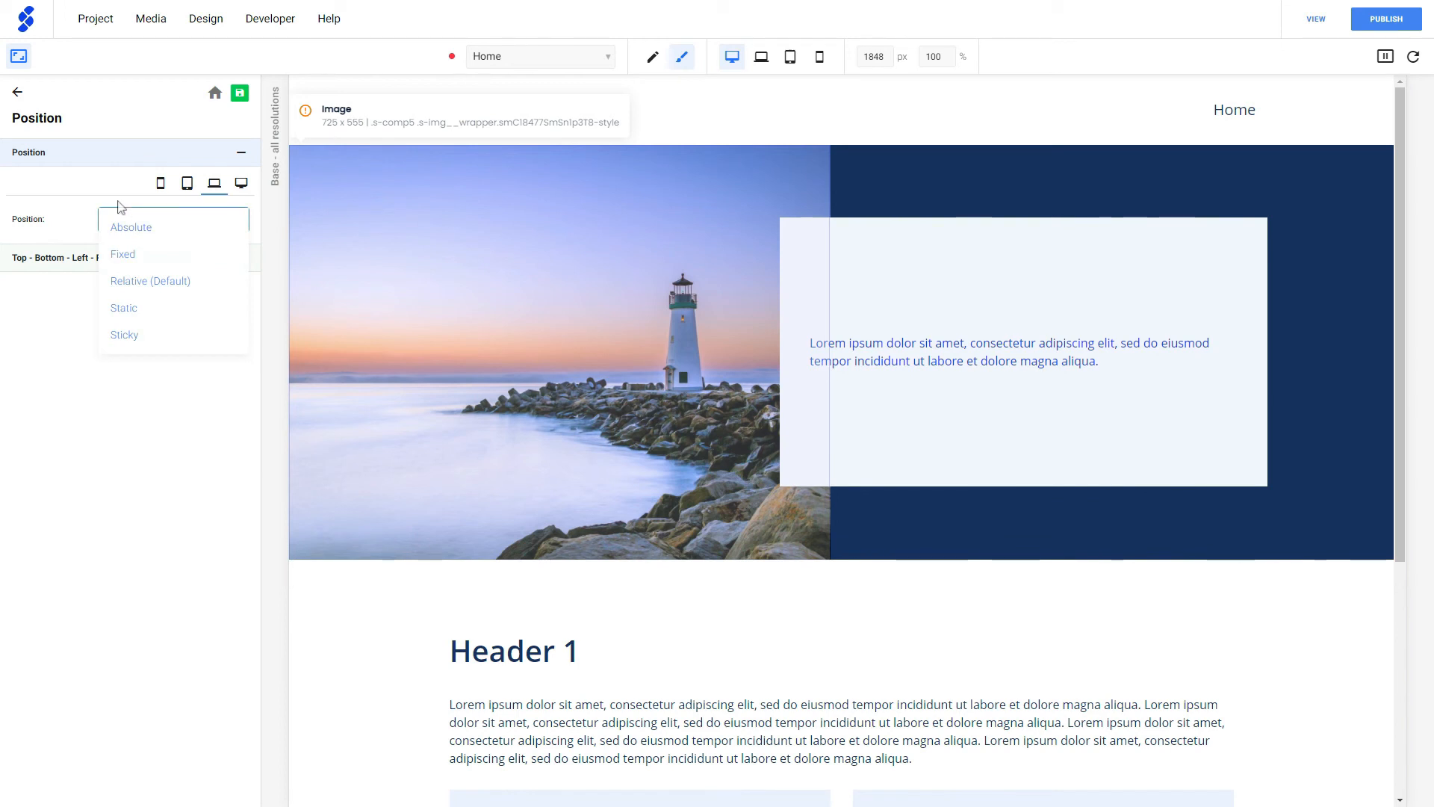
{"action": "left_click", "coordinate": [49, 325]}
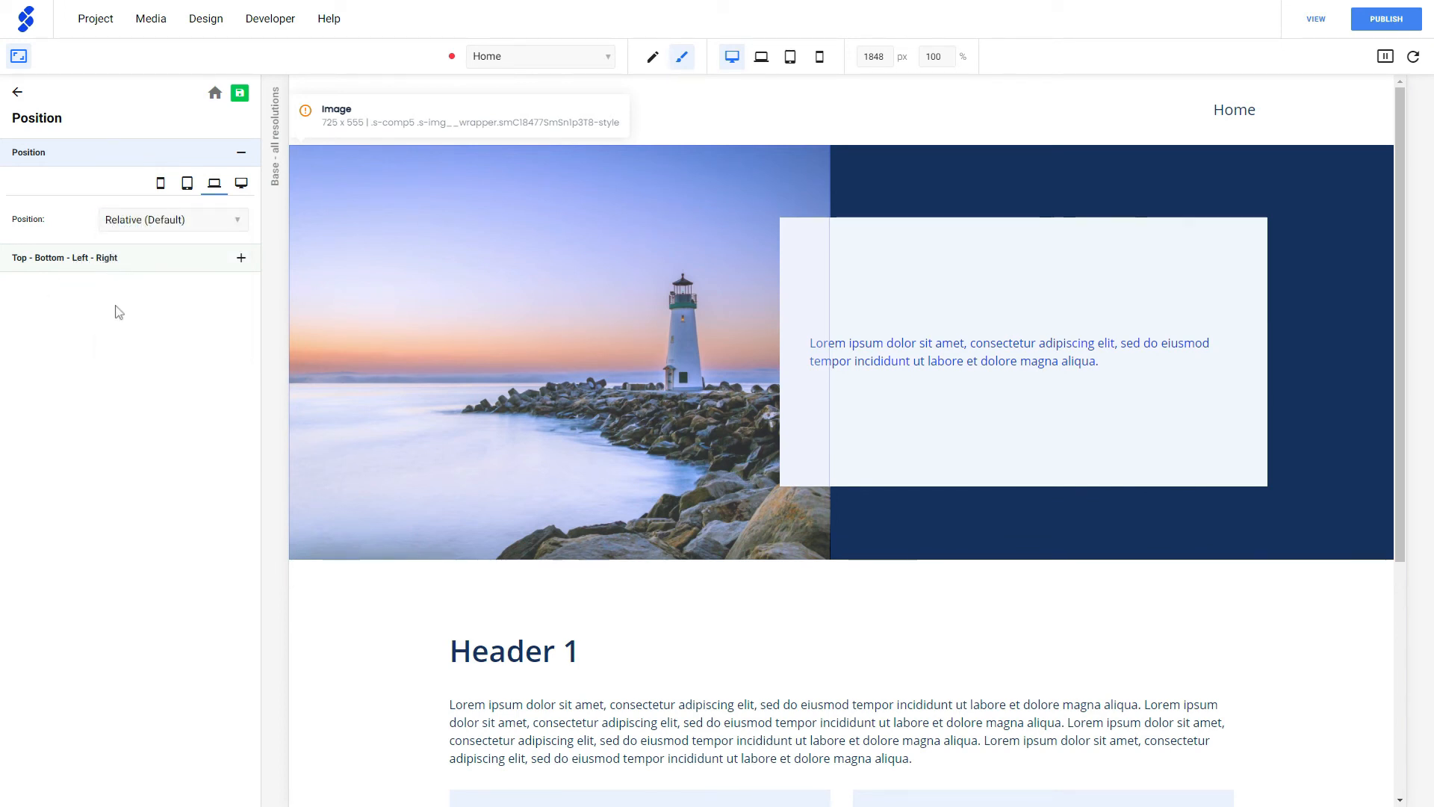
{"action": "left_click", "coordinate": [17, 92]}
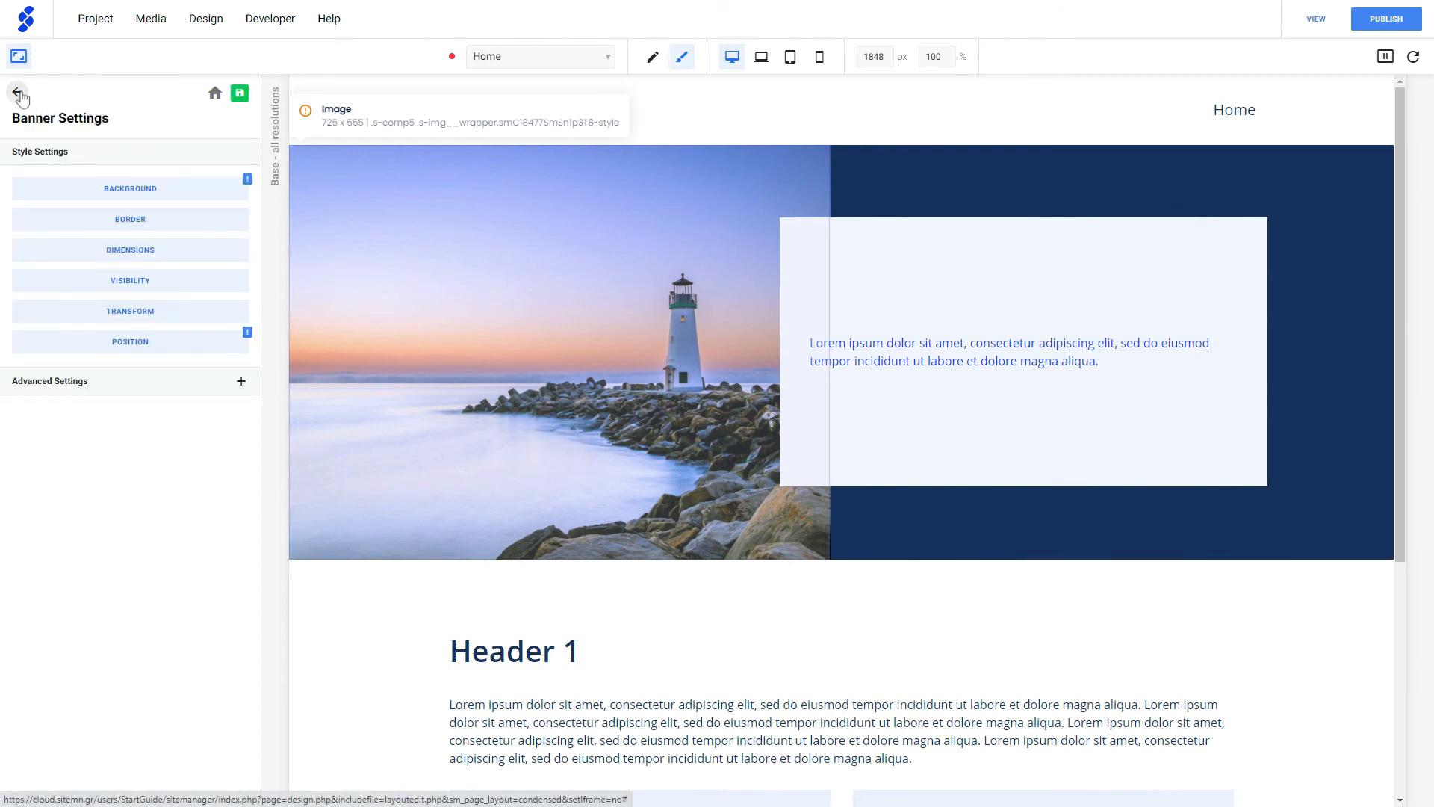
{"action": "left_click", "coordinate": [18, 58]}
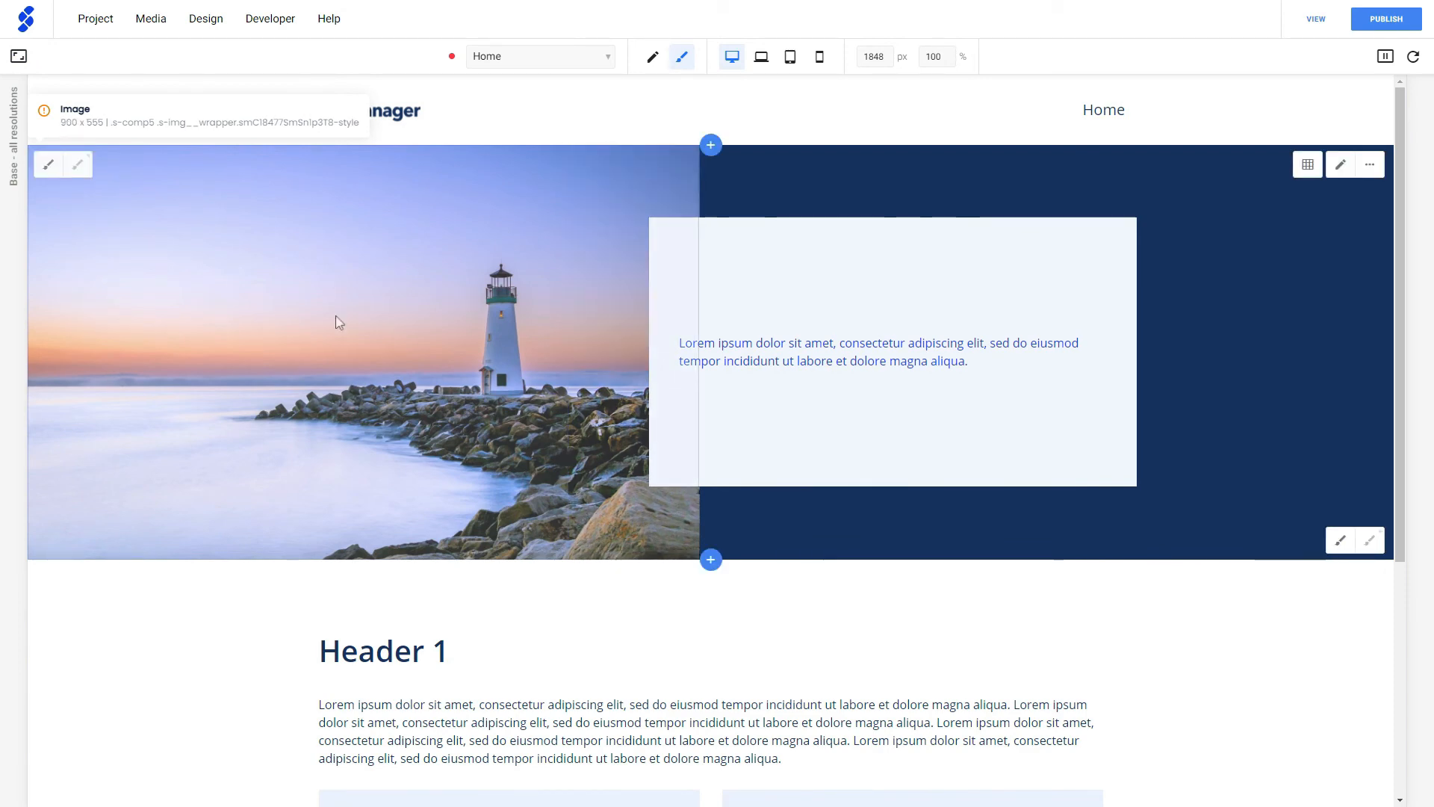
- Open the Text Properties in the Header 1 heading's style settings
{"action": "left_click", "coordinate": [403, 656]}
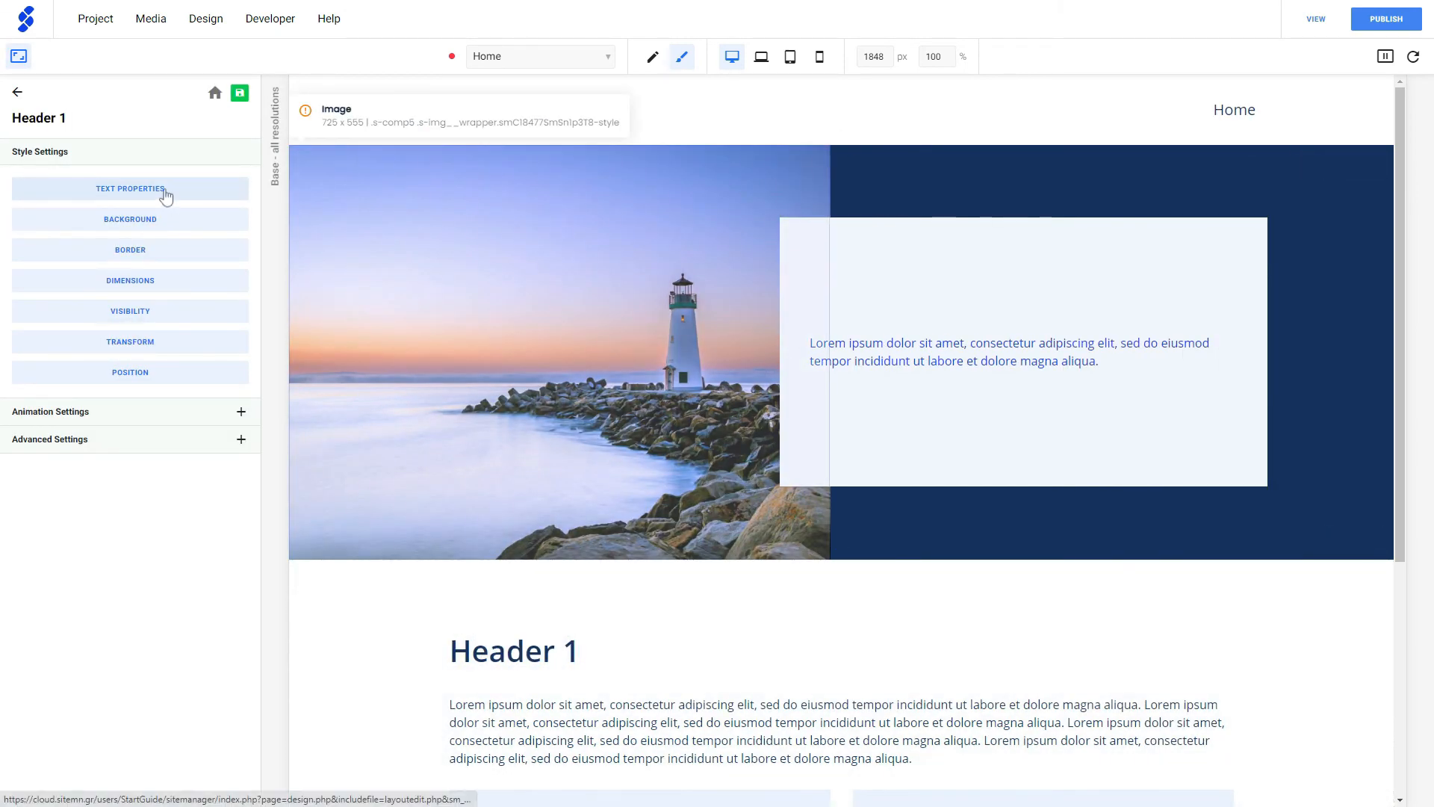
{"action": "left_click", "coordinate": [166, 195]}
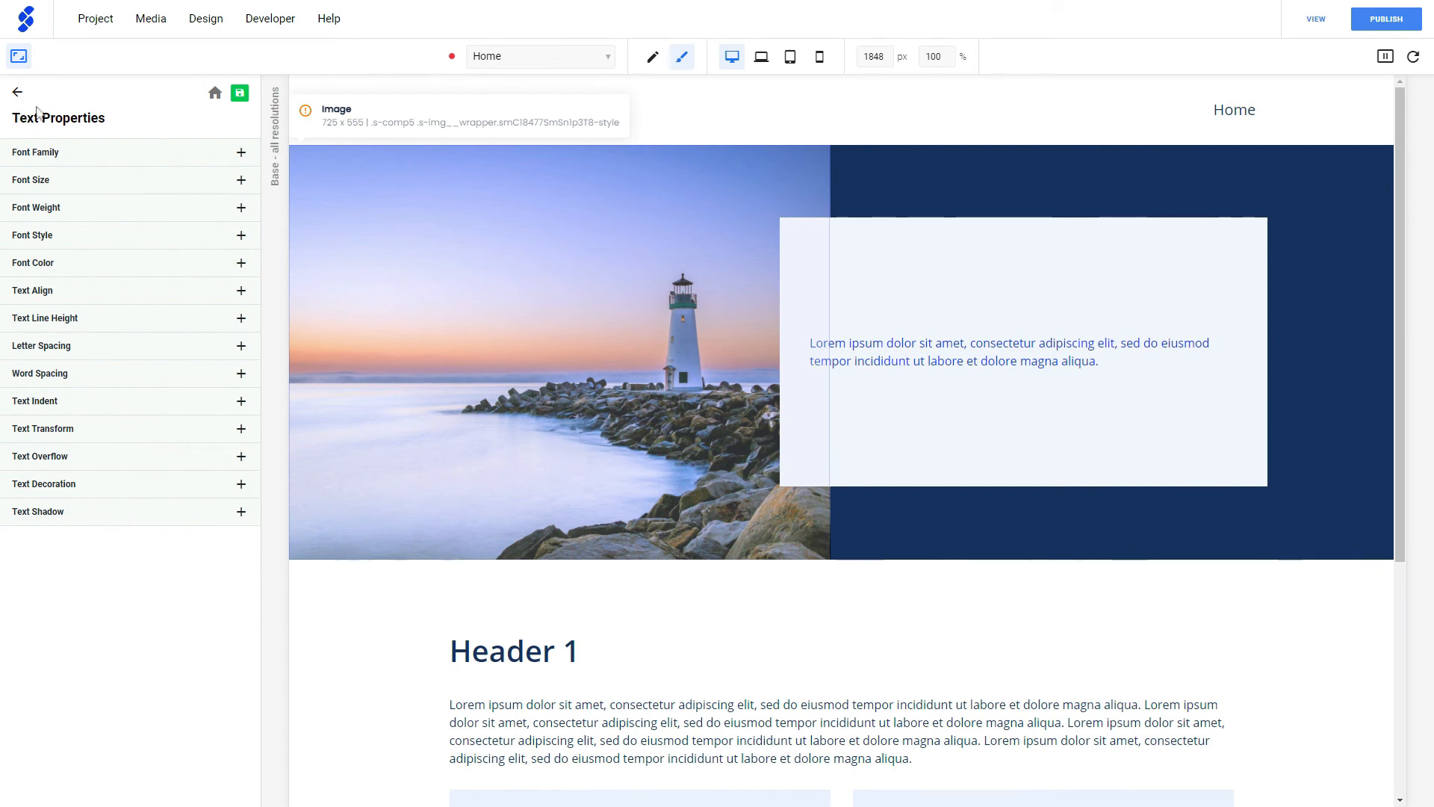
- Examine the Advanced Settings available for the Header 1 heading, then hide the layout settings
{"action": "left_click", "coordinate": [17, 93]}
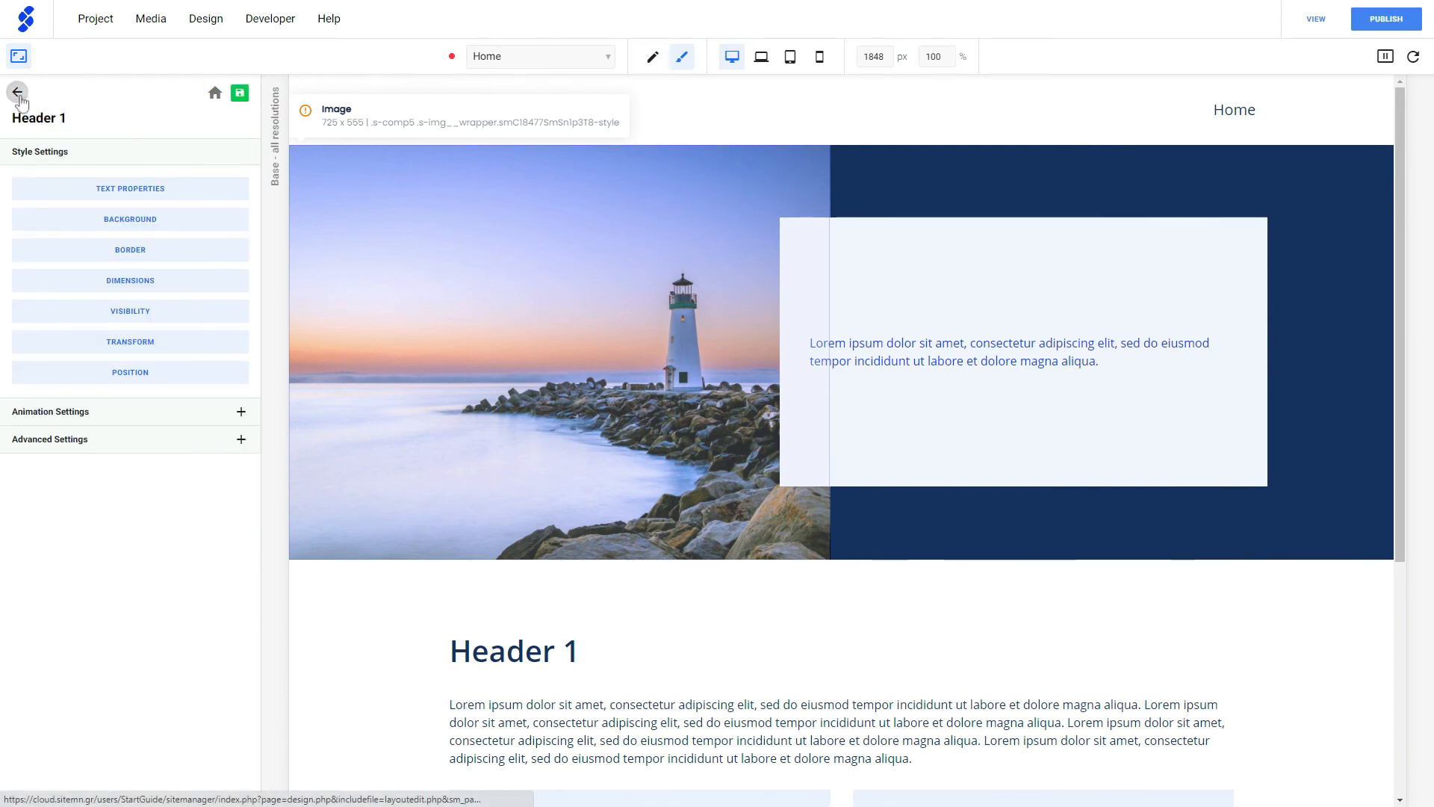
{"action": "left_click", "coordinate": [125, 448]}
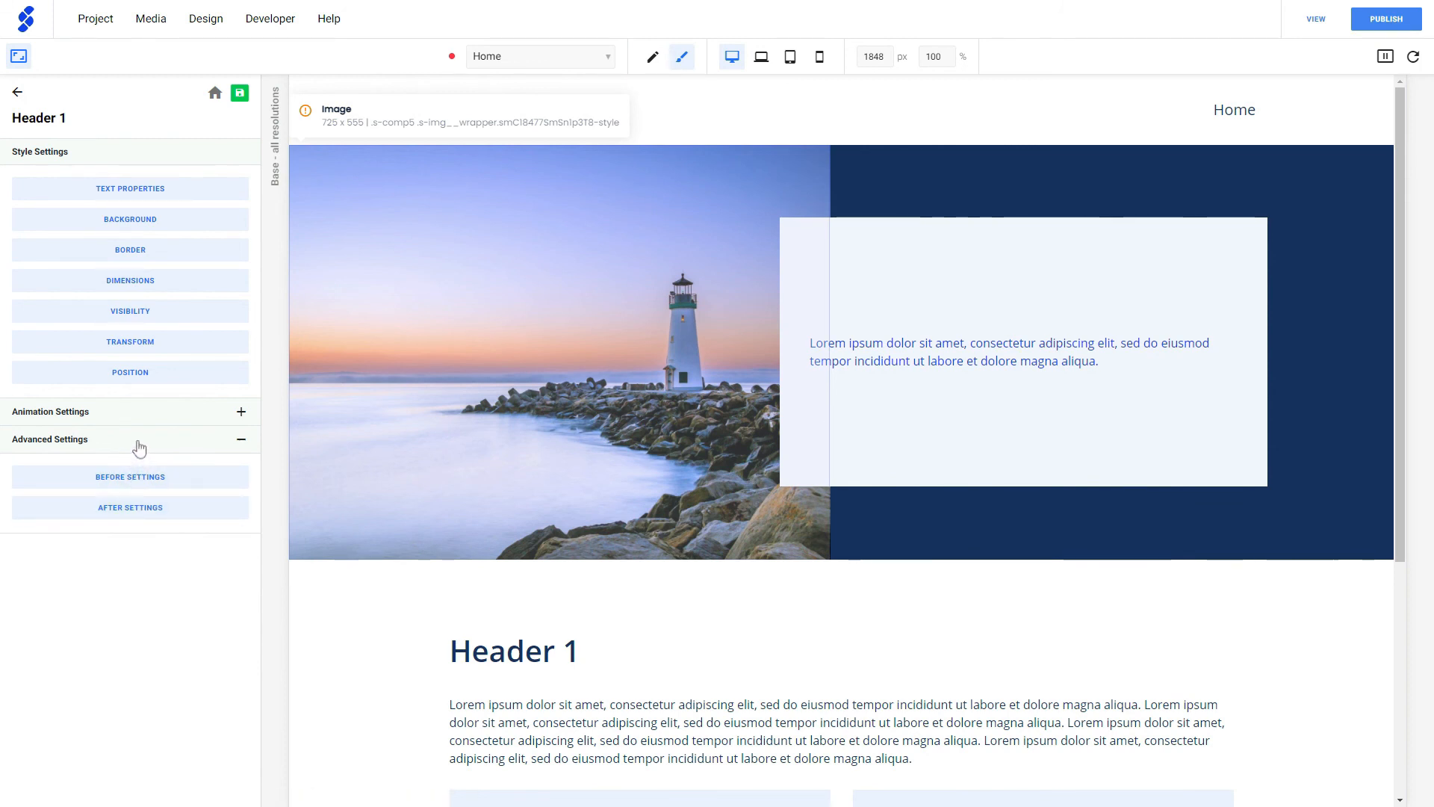
{"action": "left_click", "coordinate": [138, 447]}
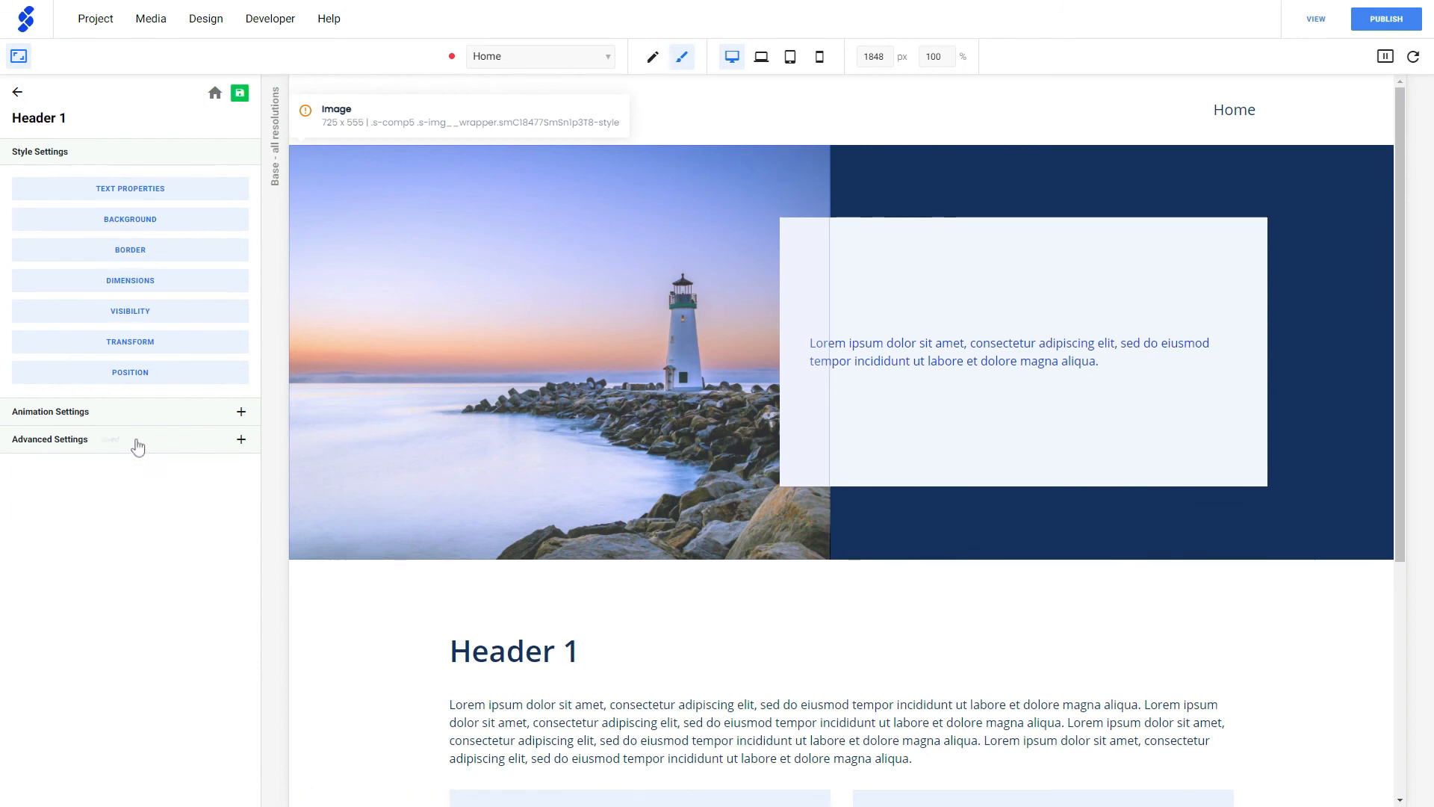
{"action": "left_click", "coordinate": [19, 56]}
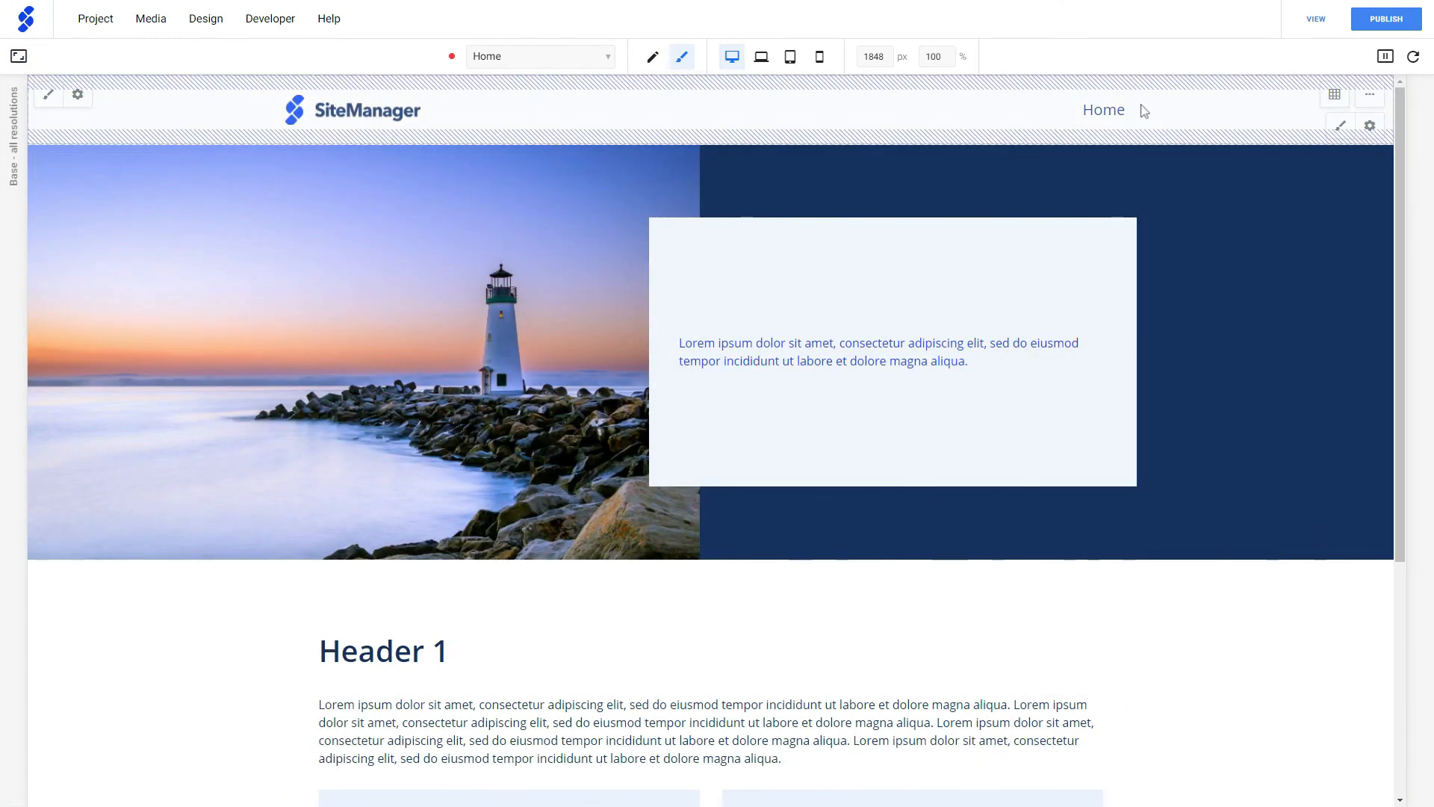
- Examine the Default and Hover state settings of the Home navigation link
{"action": "left_click", "coordinate": [1104, 126]}
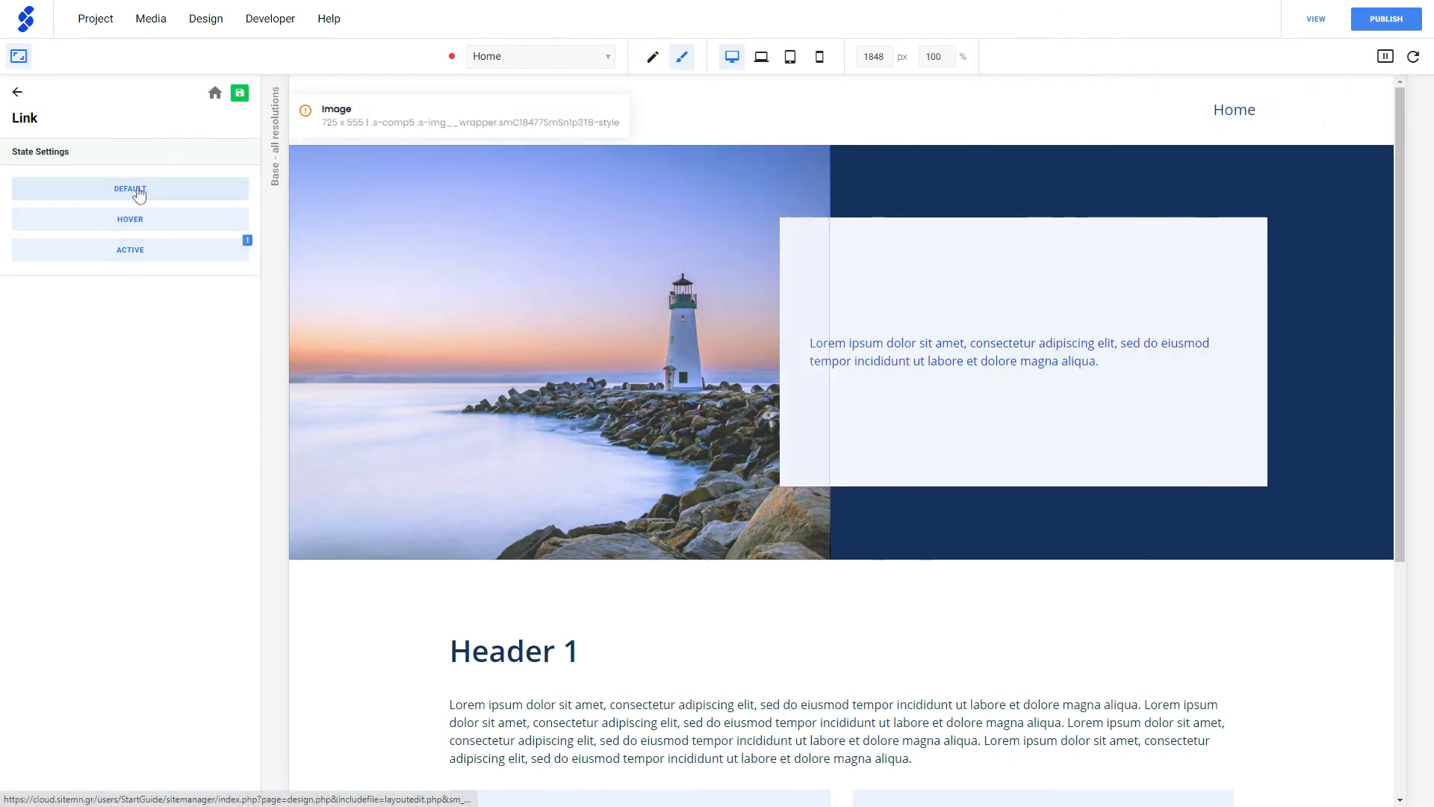
{"action": "left_click", "coordinate": [153, 193]}
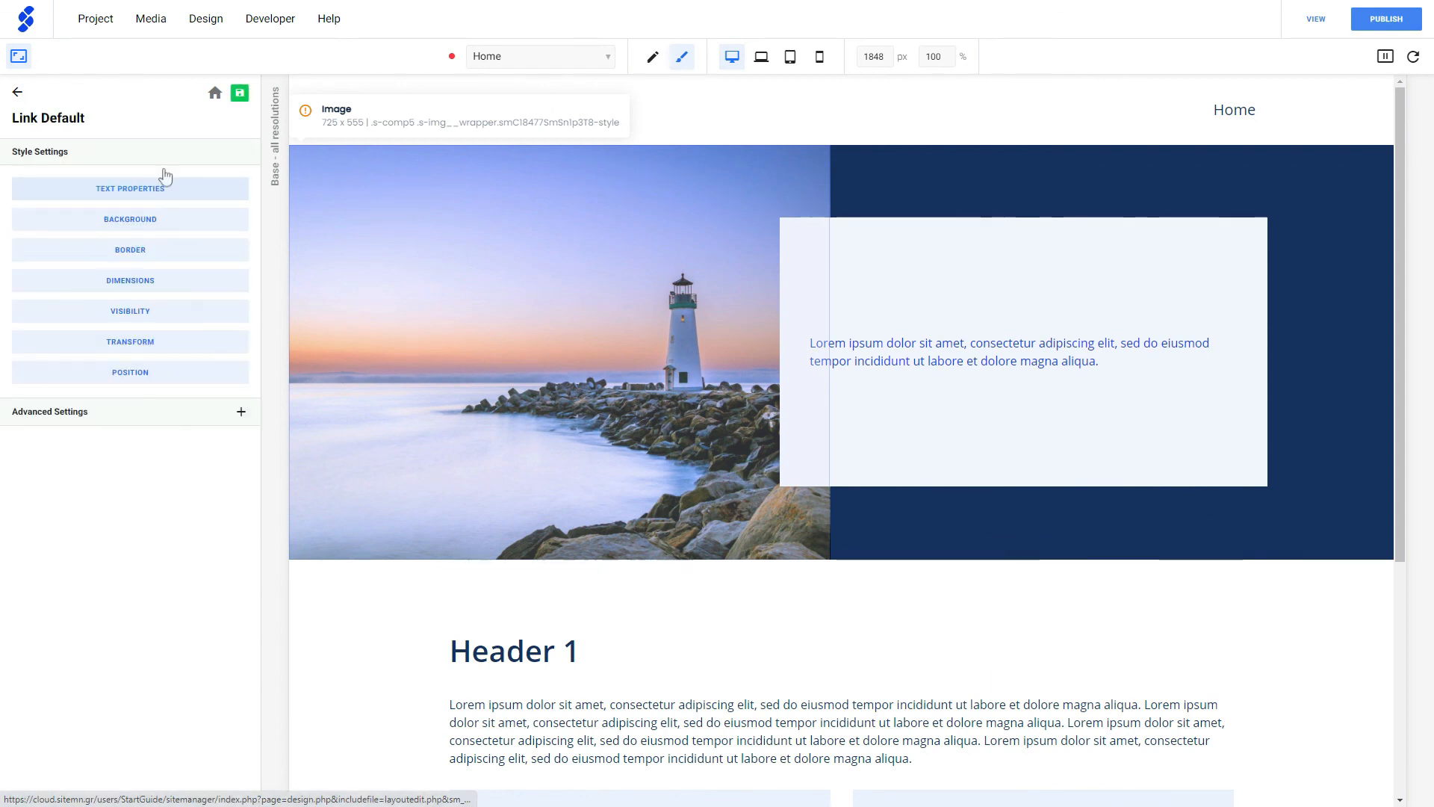
{"action": "left_click", "coordinate": [18, 95]}
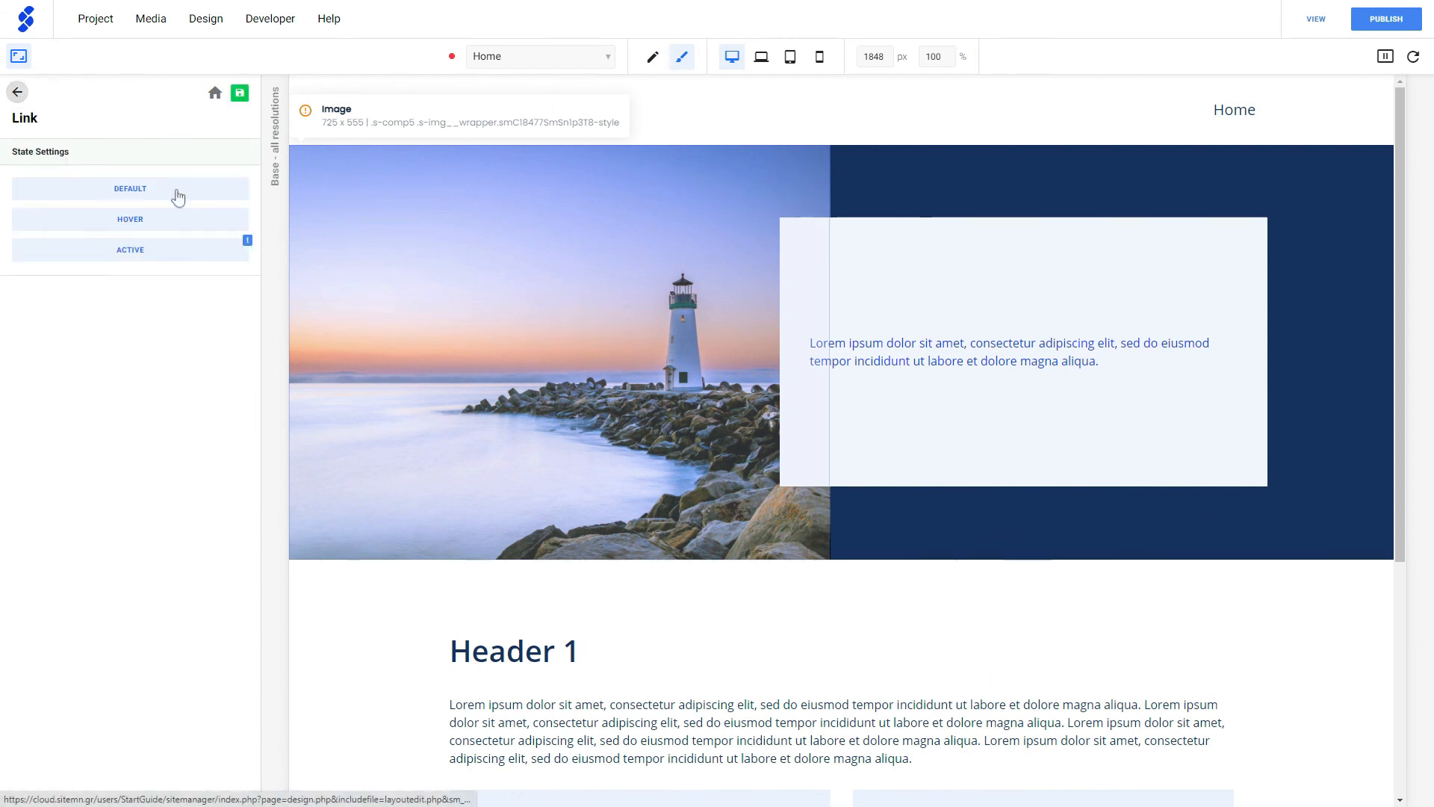
{"action": "left_click", "coordinate": [148, 218]}
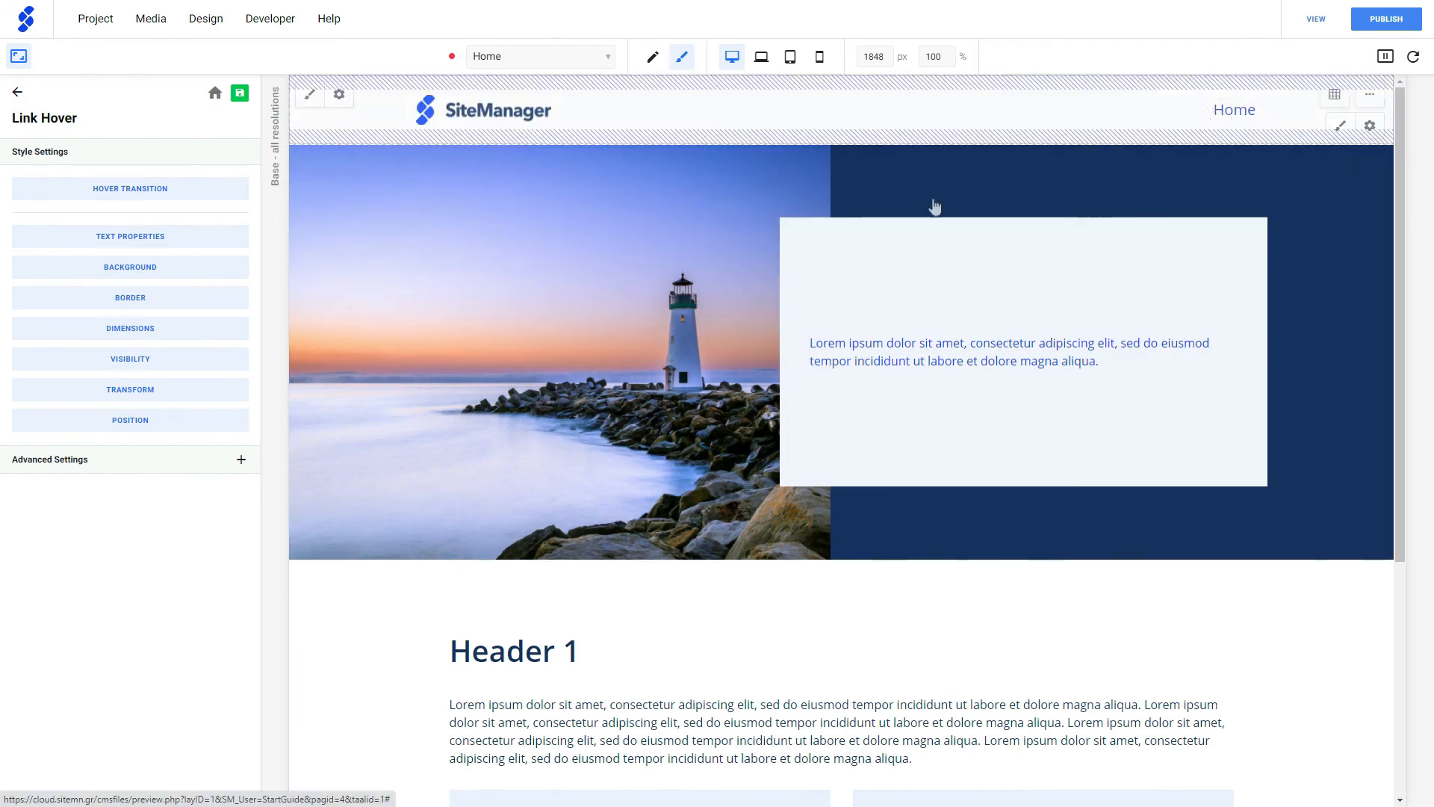
- Examine the Home link's hover Transition Effect options, including Property and Duration, and leave the style settings without a change
{"action": "left_click", "coordinate": [134, 196]}
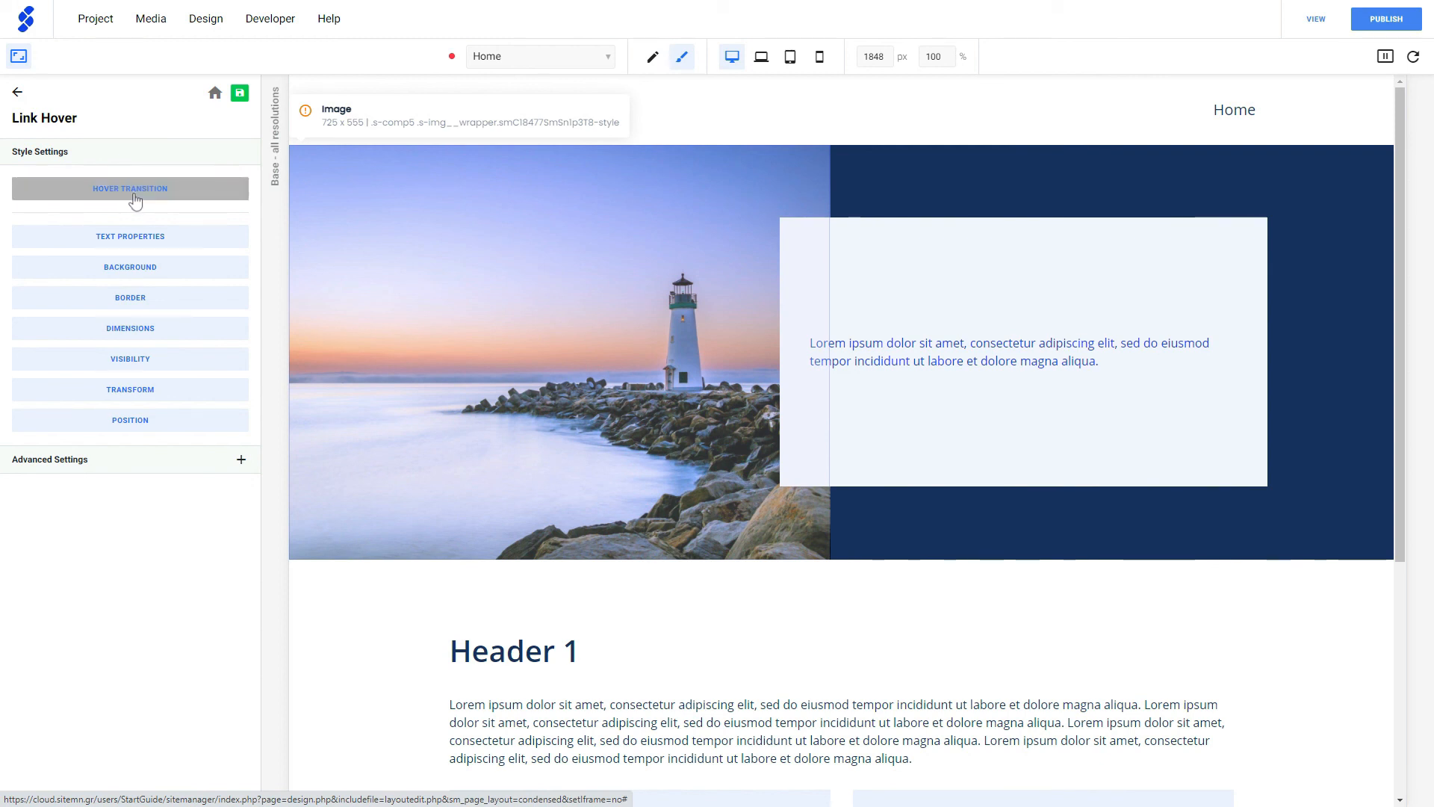
{"action": "left_click", "coordinate": [111, 158]}
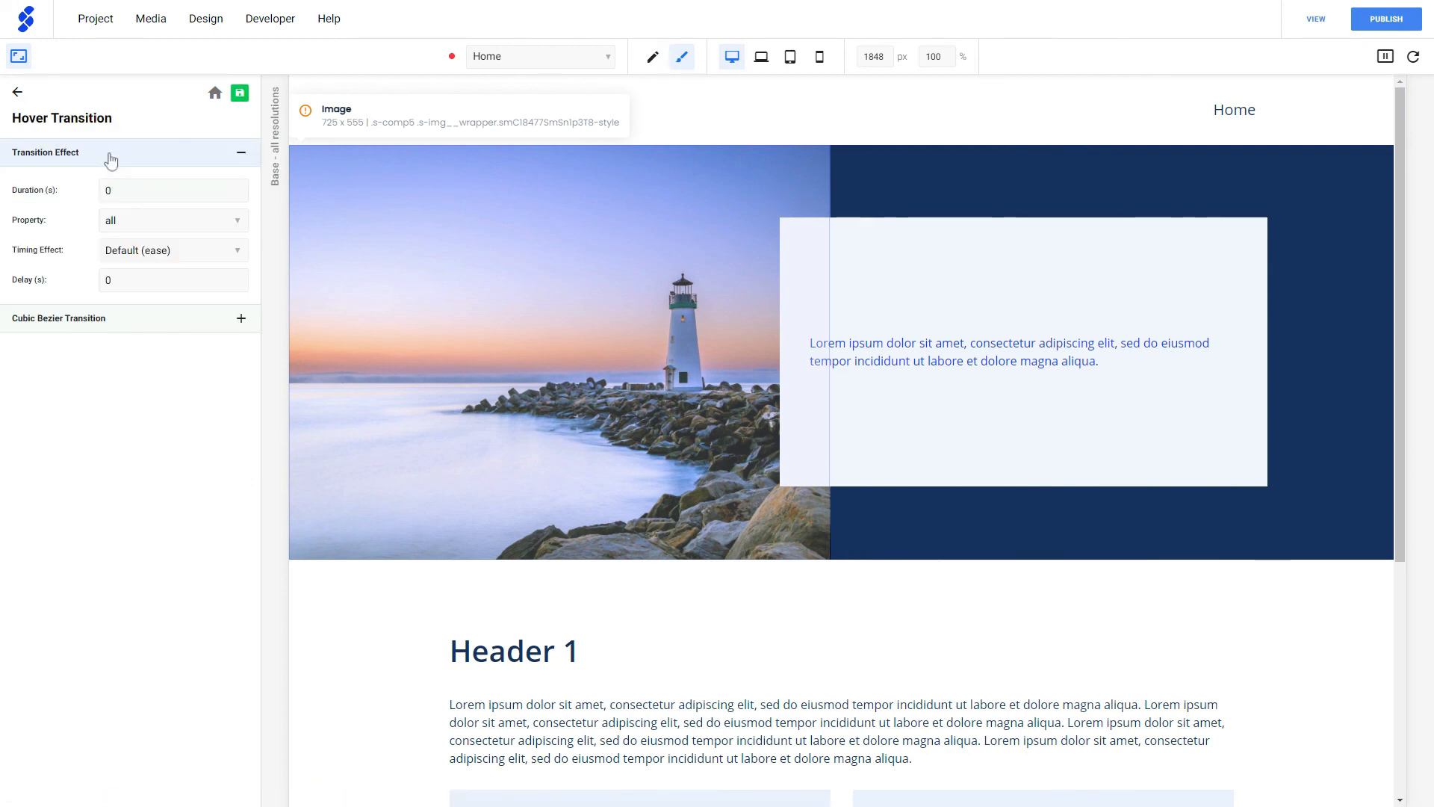
{"action": "left_click", "coordinate": [114, 223]}
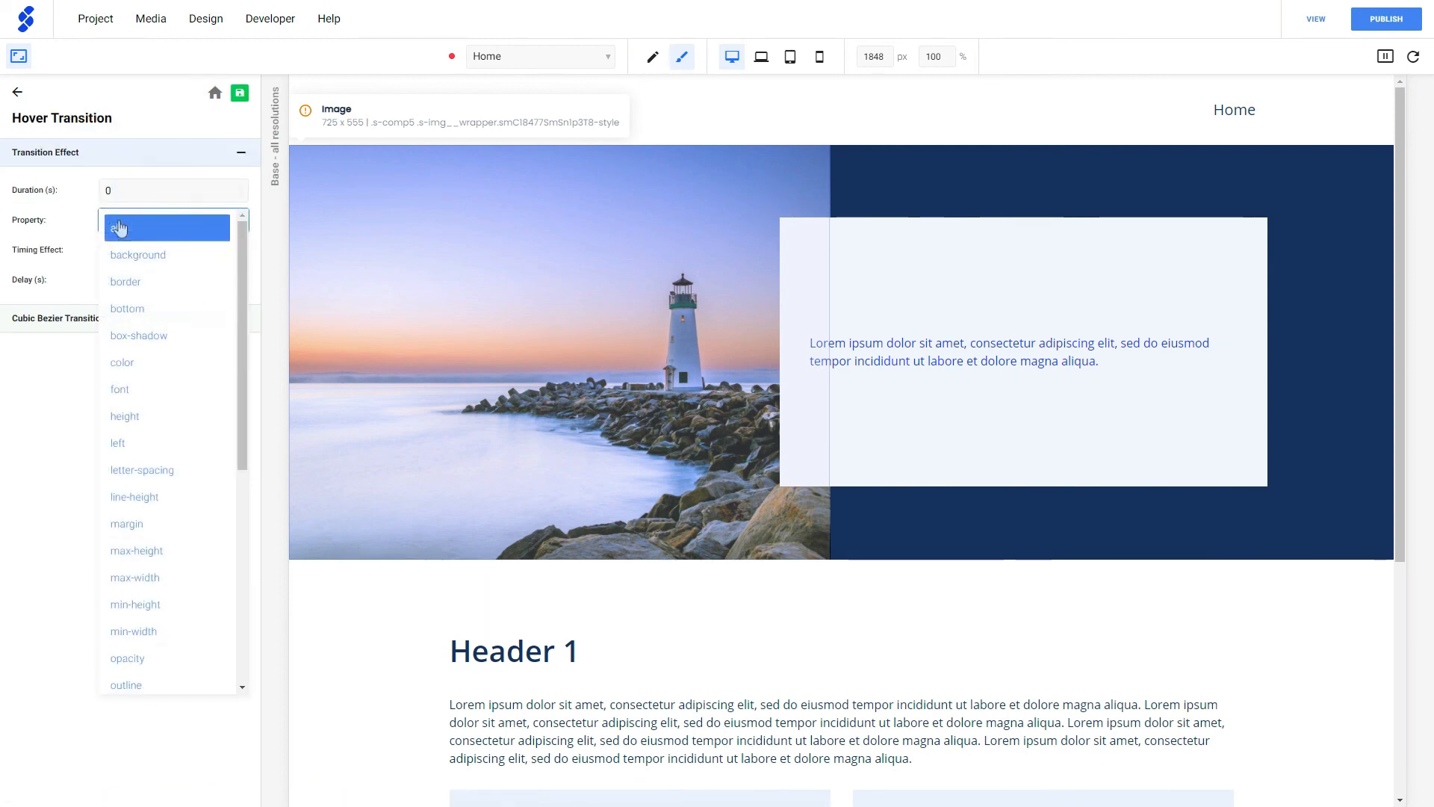
{"action": "left_click", "coordinate": [140, 196]}
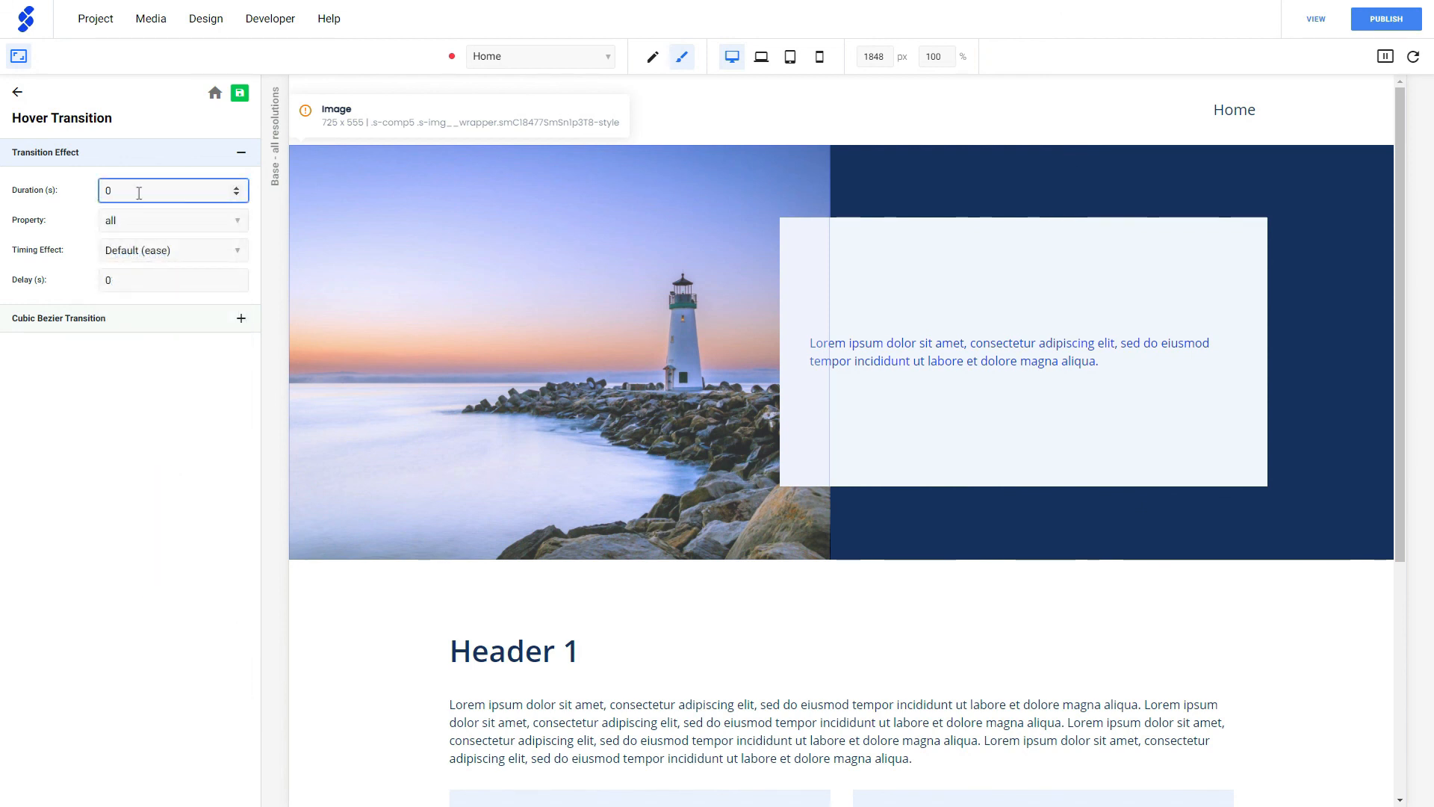
{"action": "left_click_drag", "start_coordinate": [139, 193], "coordinate": [104, 189]}
{"action": "left_click", "coordinate": [17, 92]}
{"action": "left_click", "coordinate": [18, 92]}
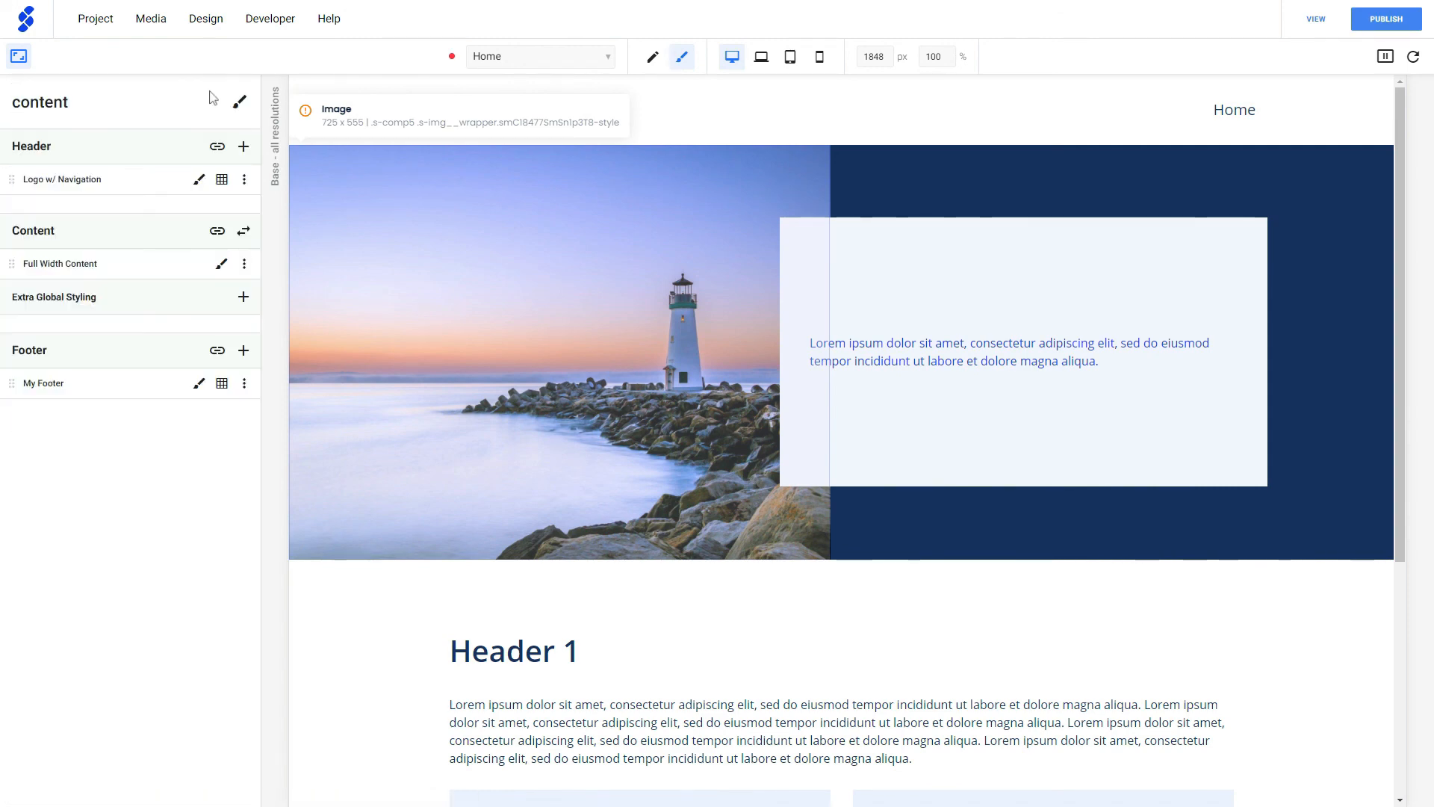
{"action": "left_click", "coordinate": [18, 56]}
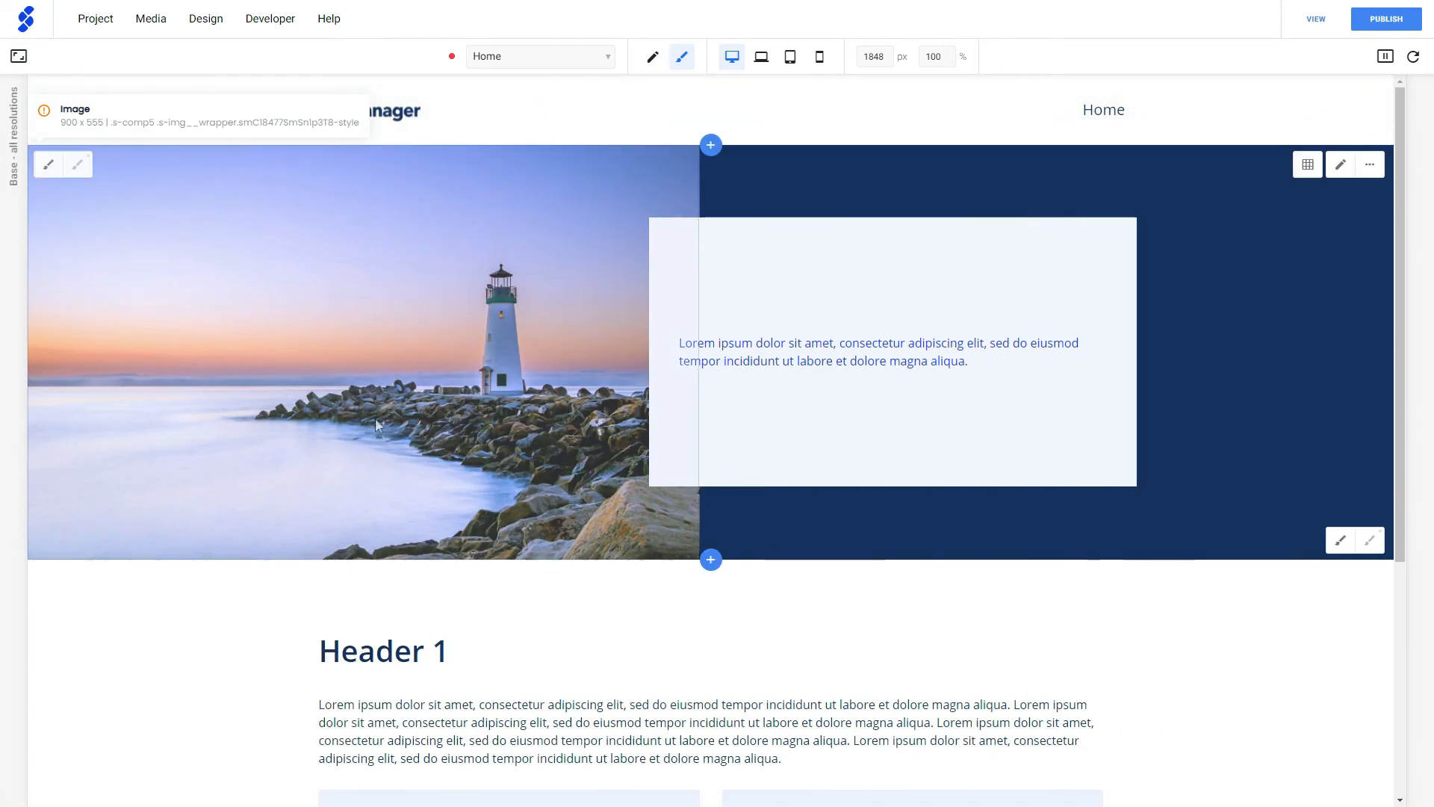